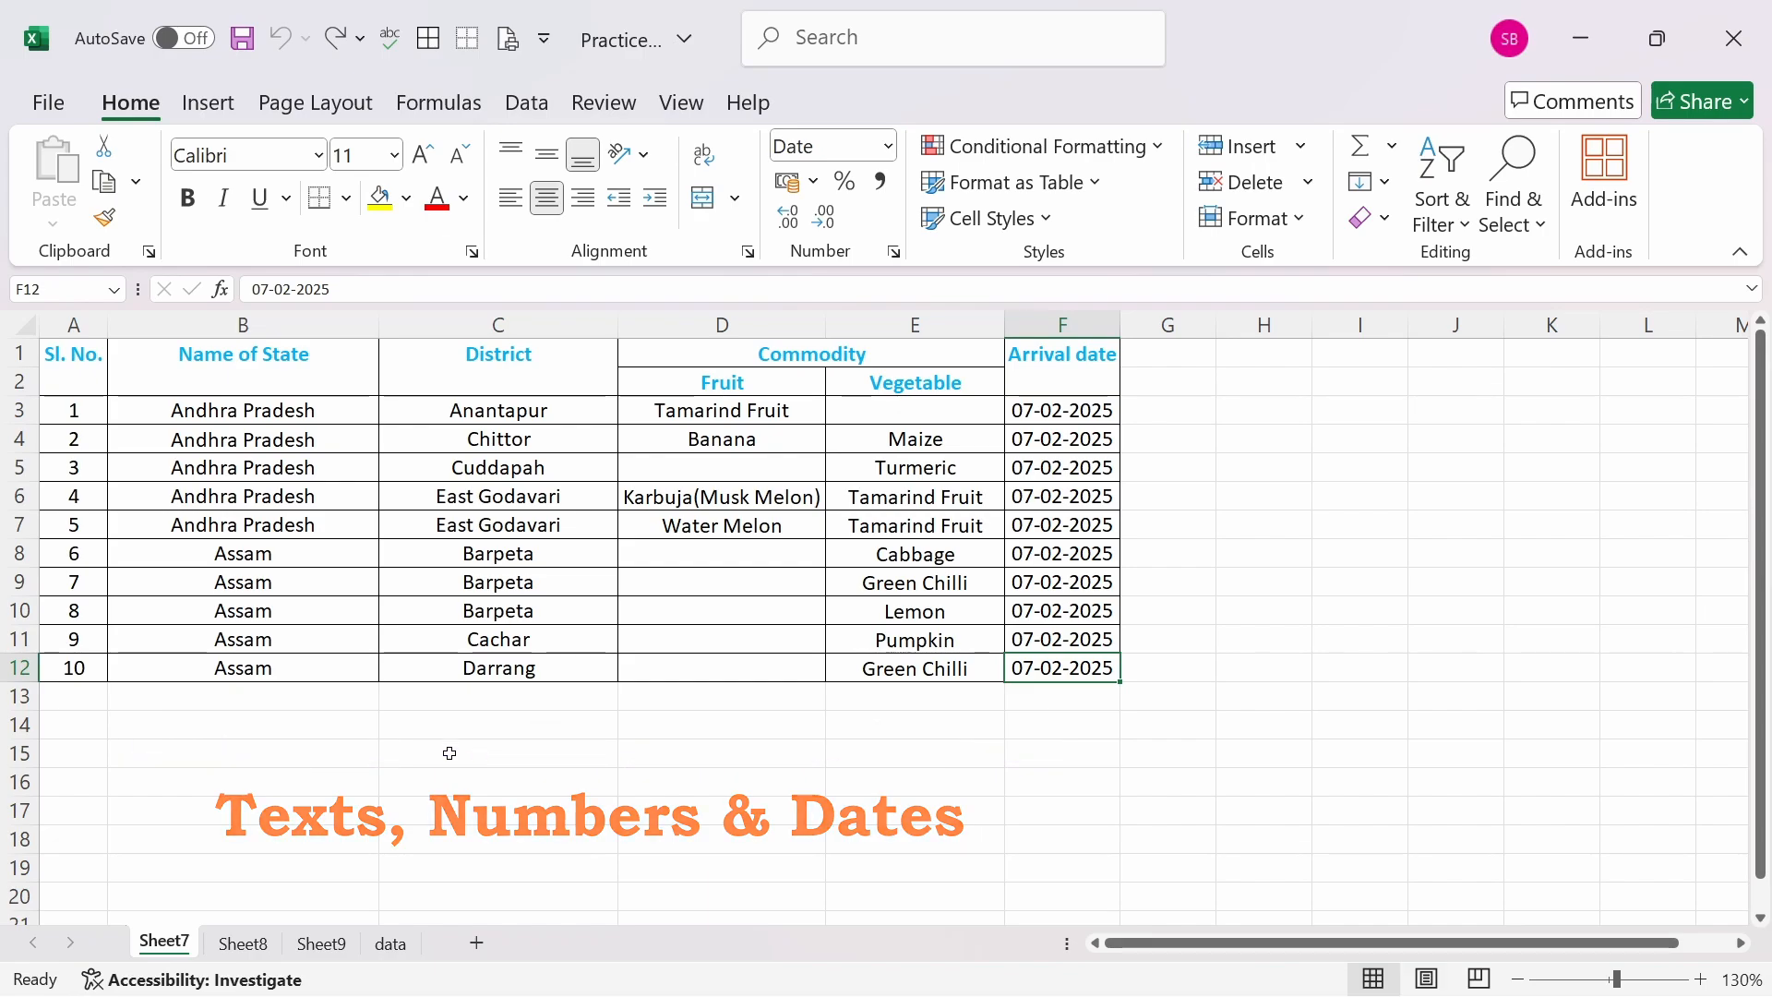
Copy the state name Assam from B12 down through B17 with AutoFill.
left_click(332, 672)
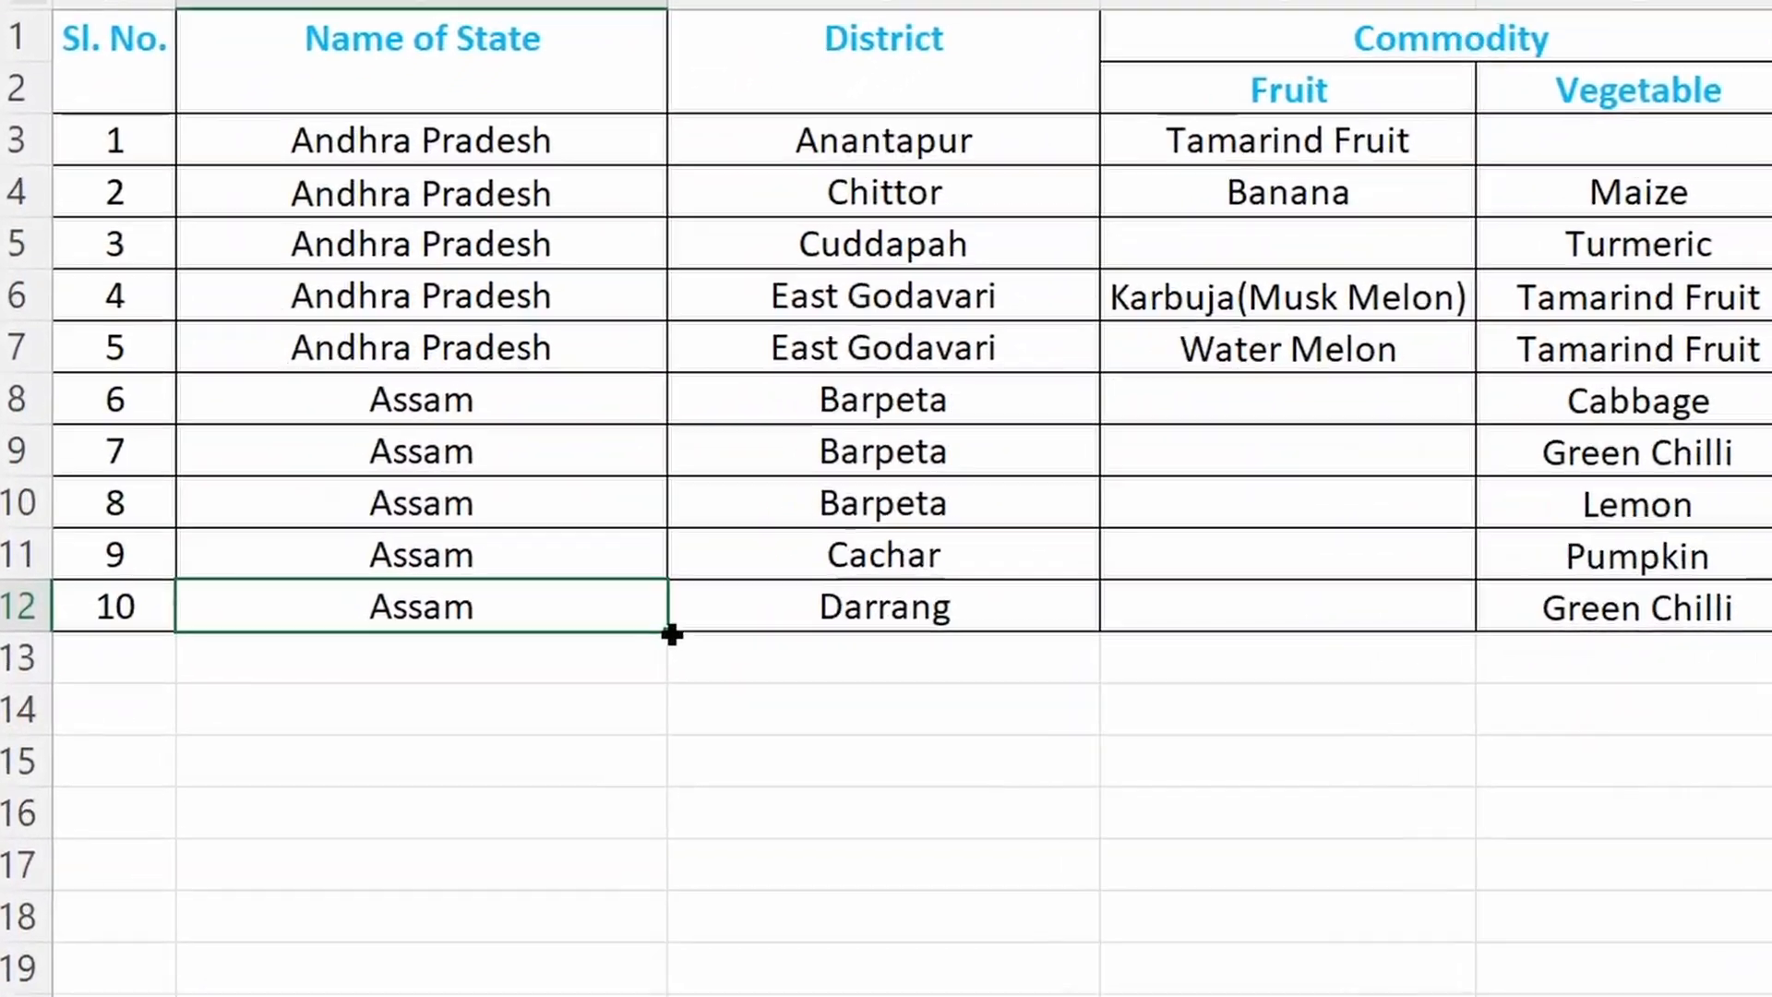
left_click_drag(685, 632, 692, 906)
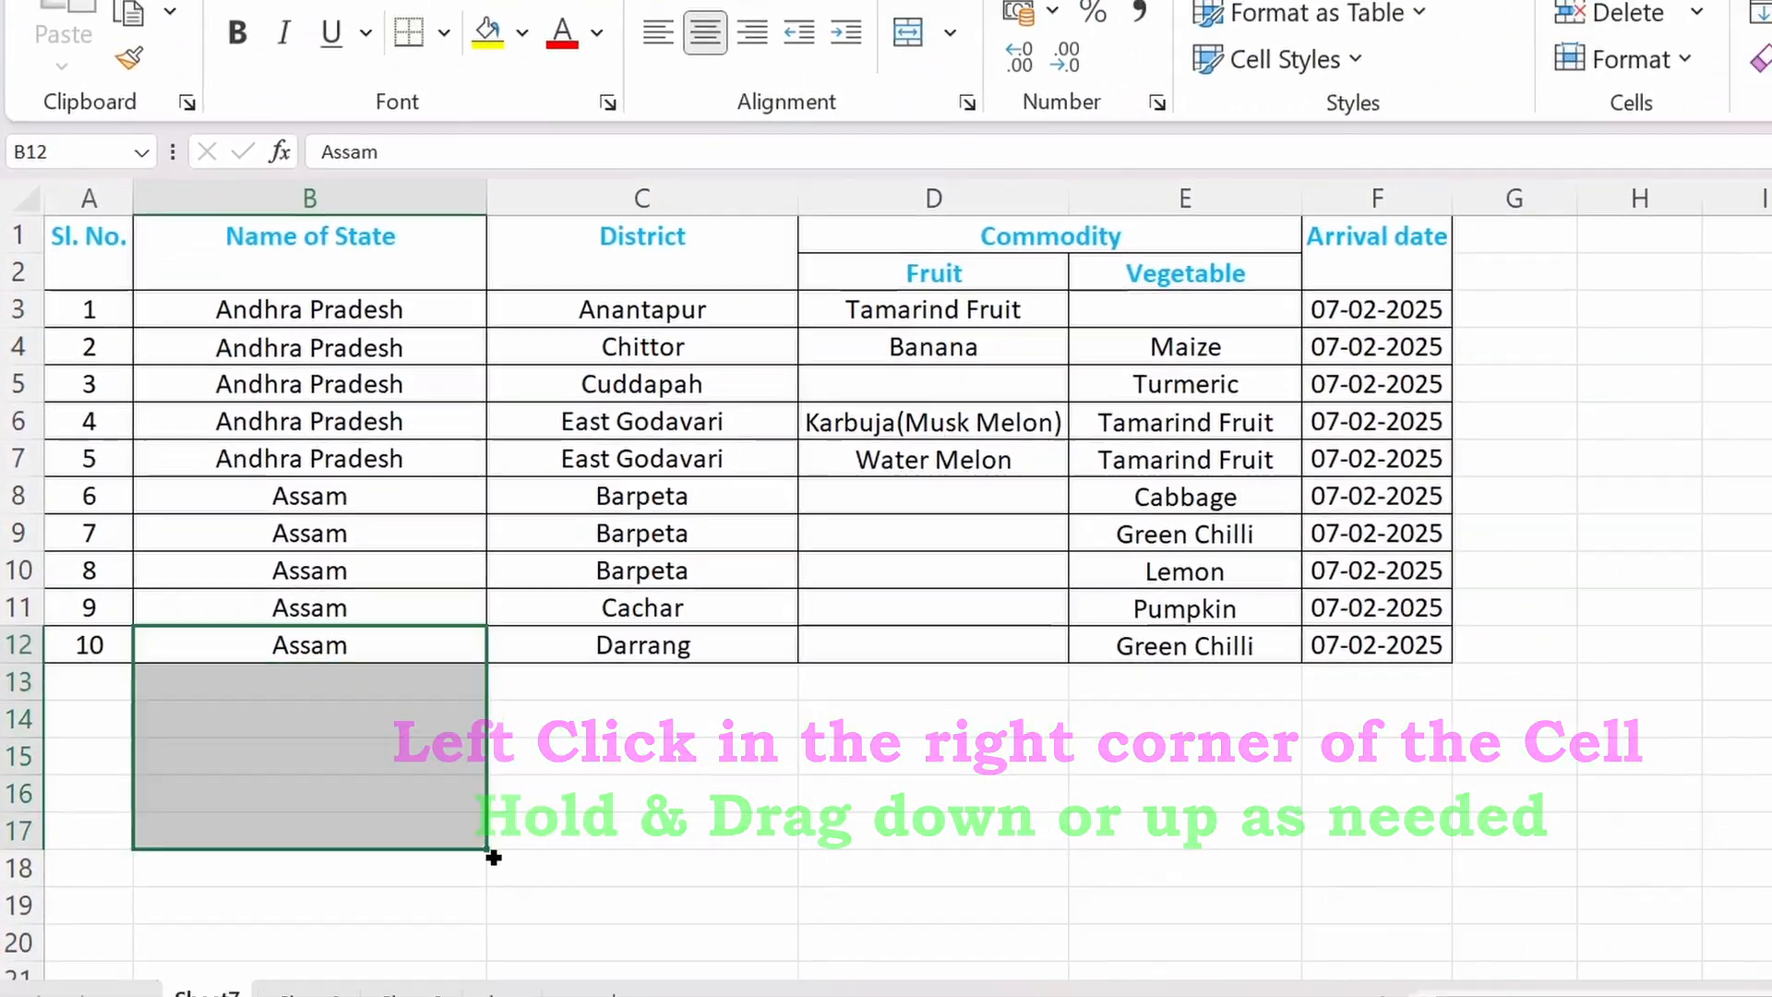
left_click_drag(494, 857, 493, 856)
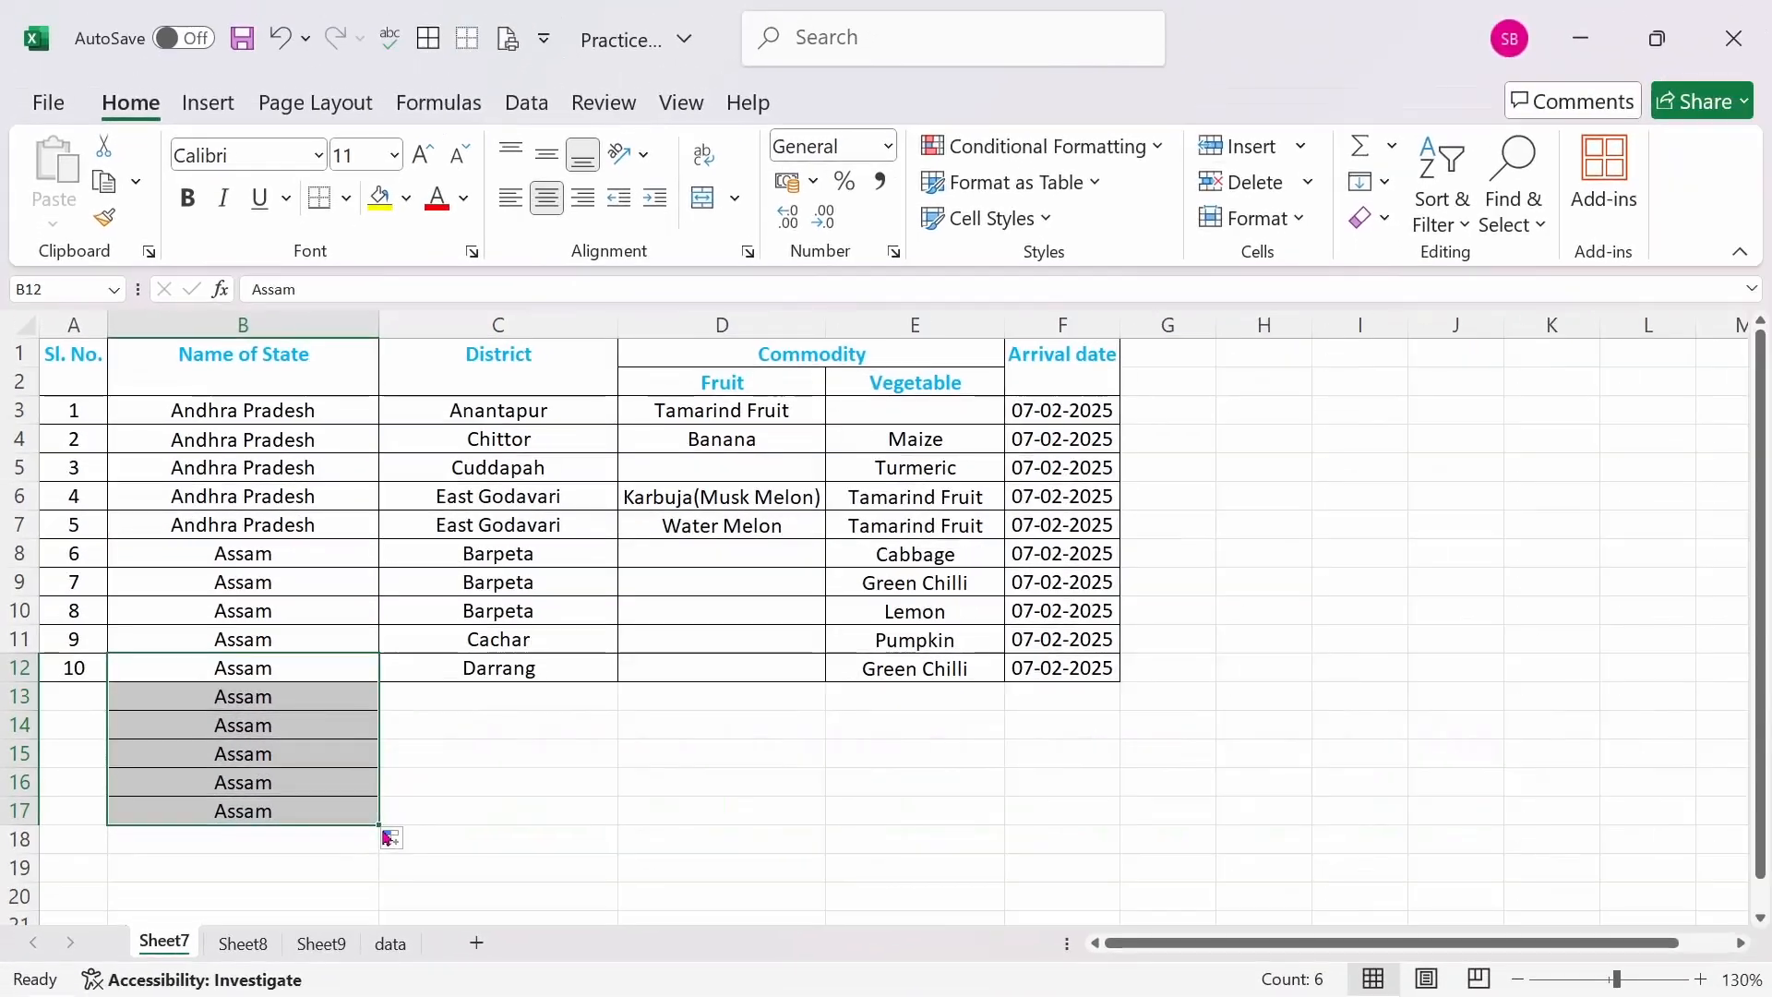
Copy B12:E12 down through row 17 in one AutoFill, and undo the fills below row 12.
left_click(359, 674)
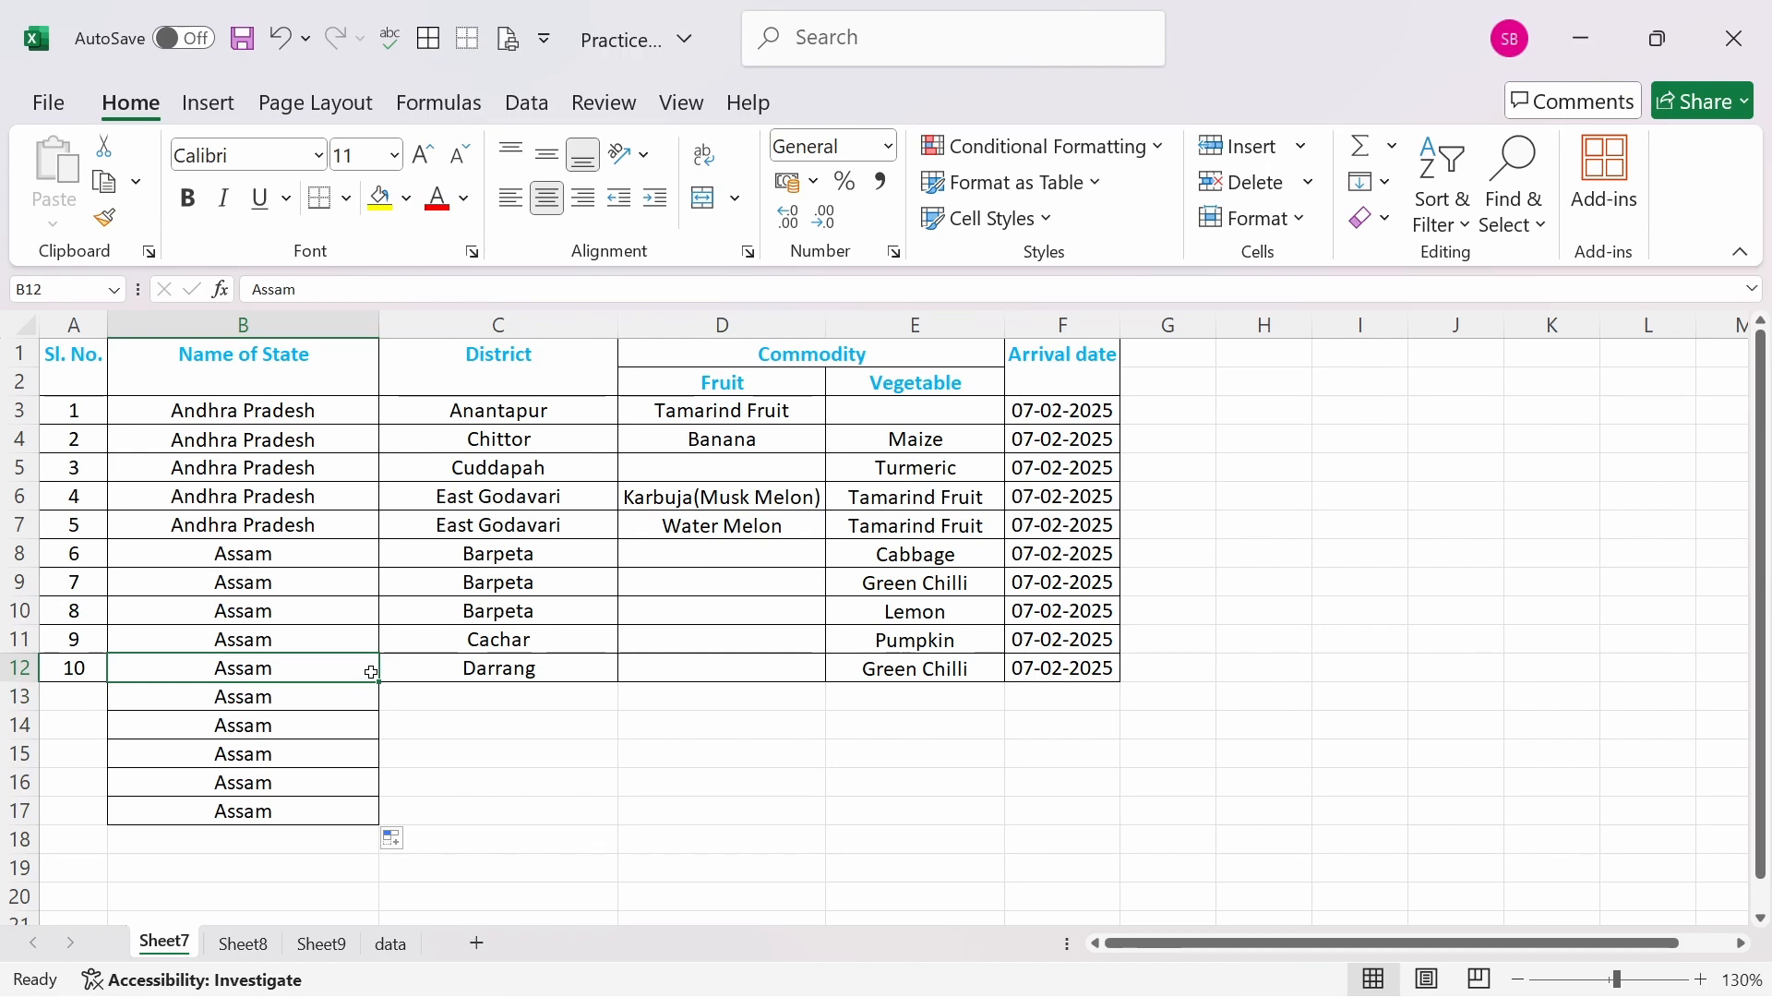
left_click_drag(371, 672, 923, 668)
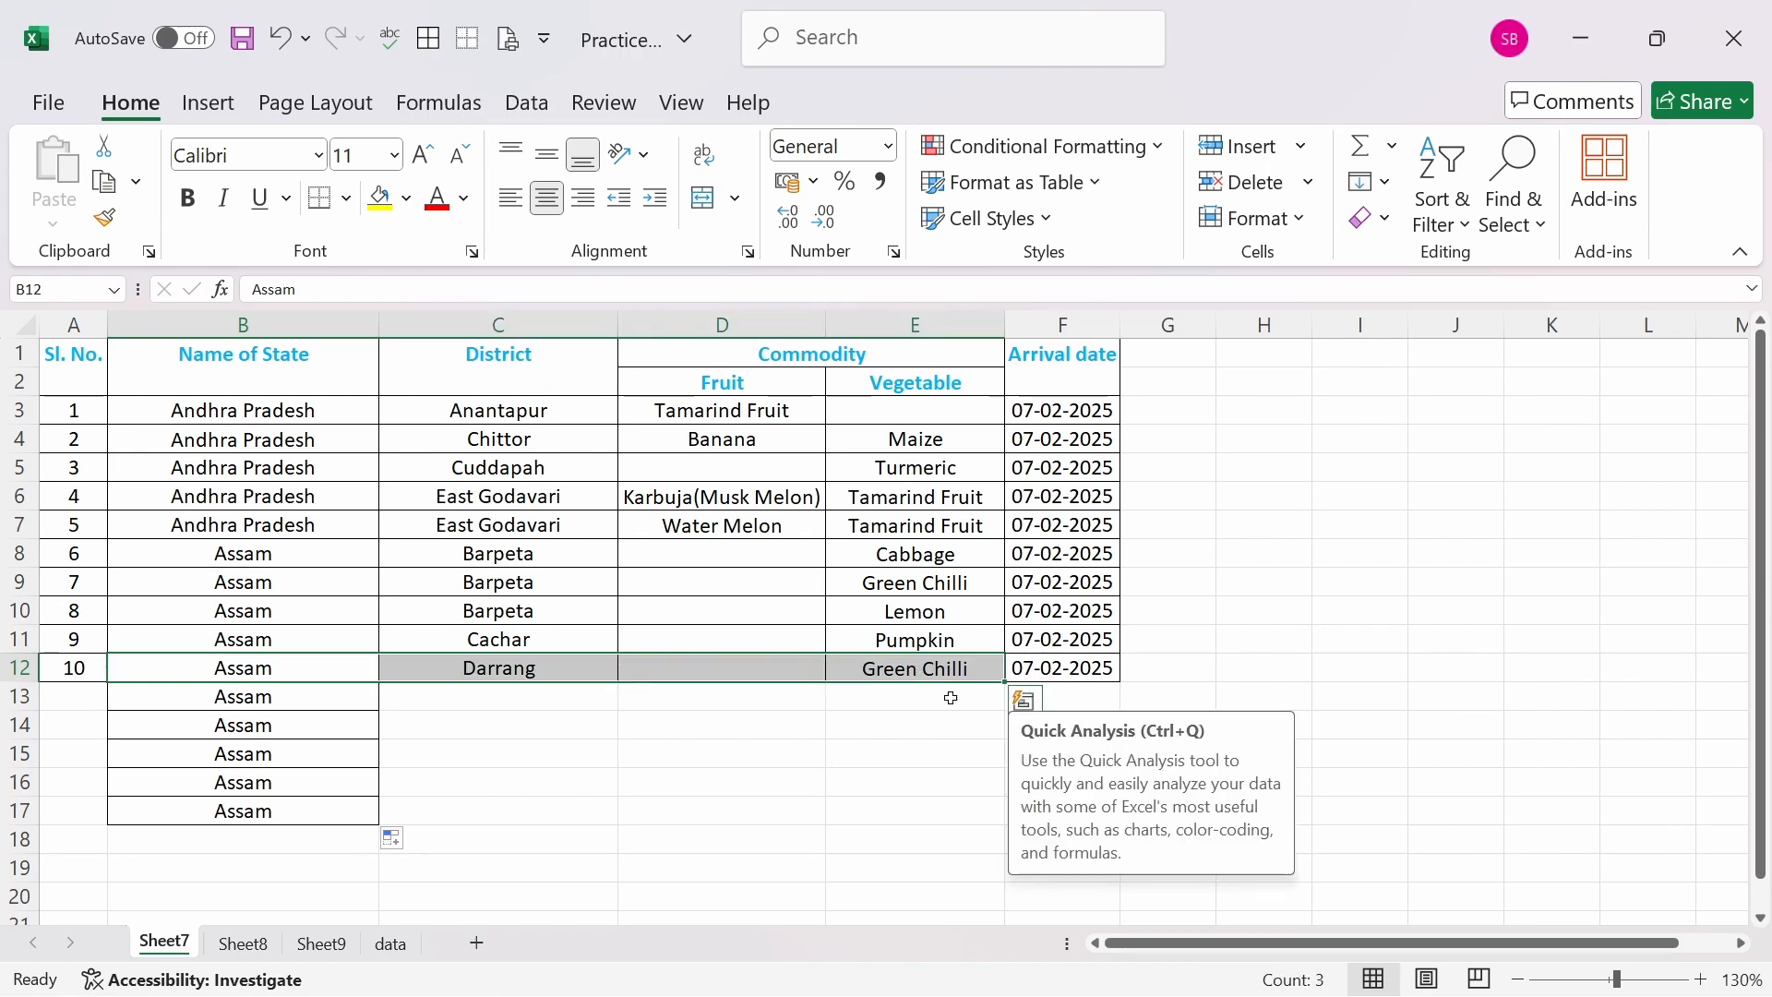
left_click_drag(317, 665, 923, 671)
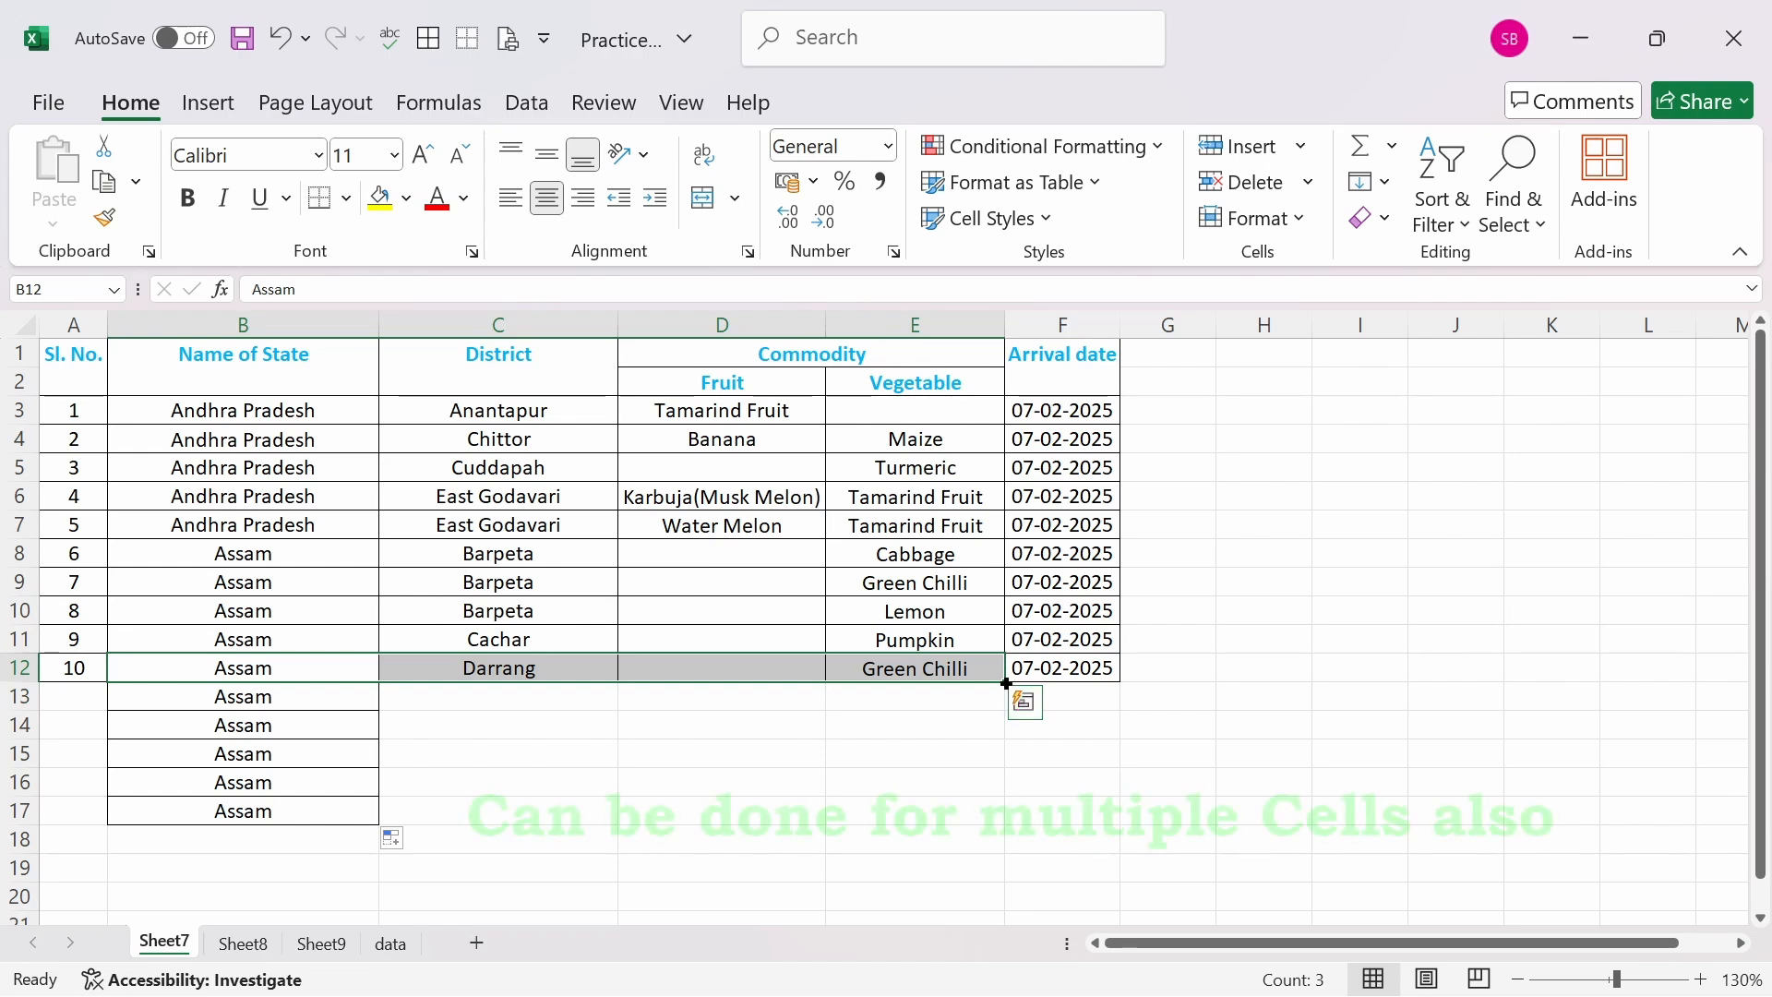
left_click_drag(1006, 683, 1017, 833)
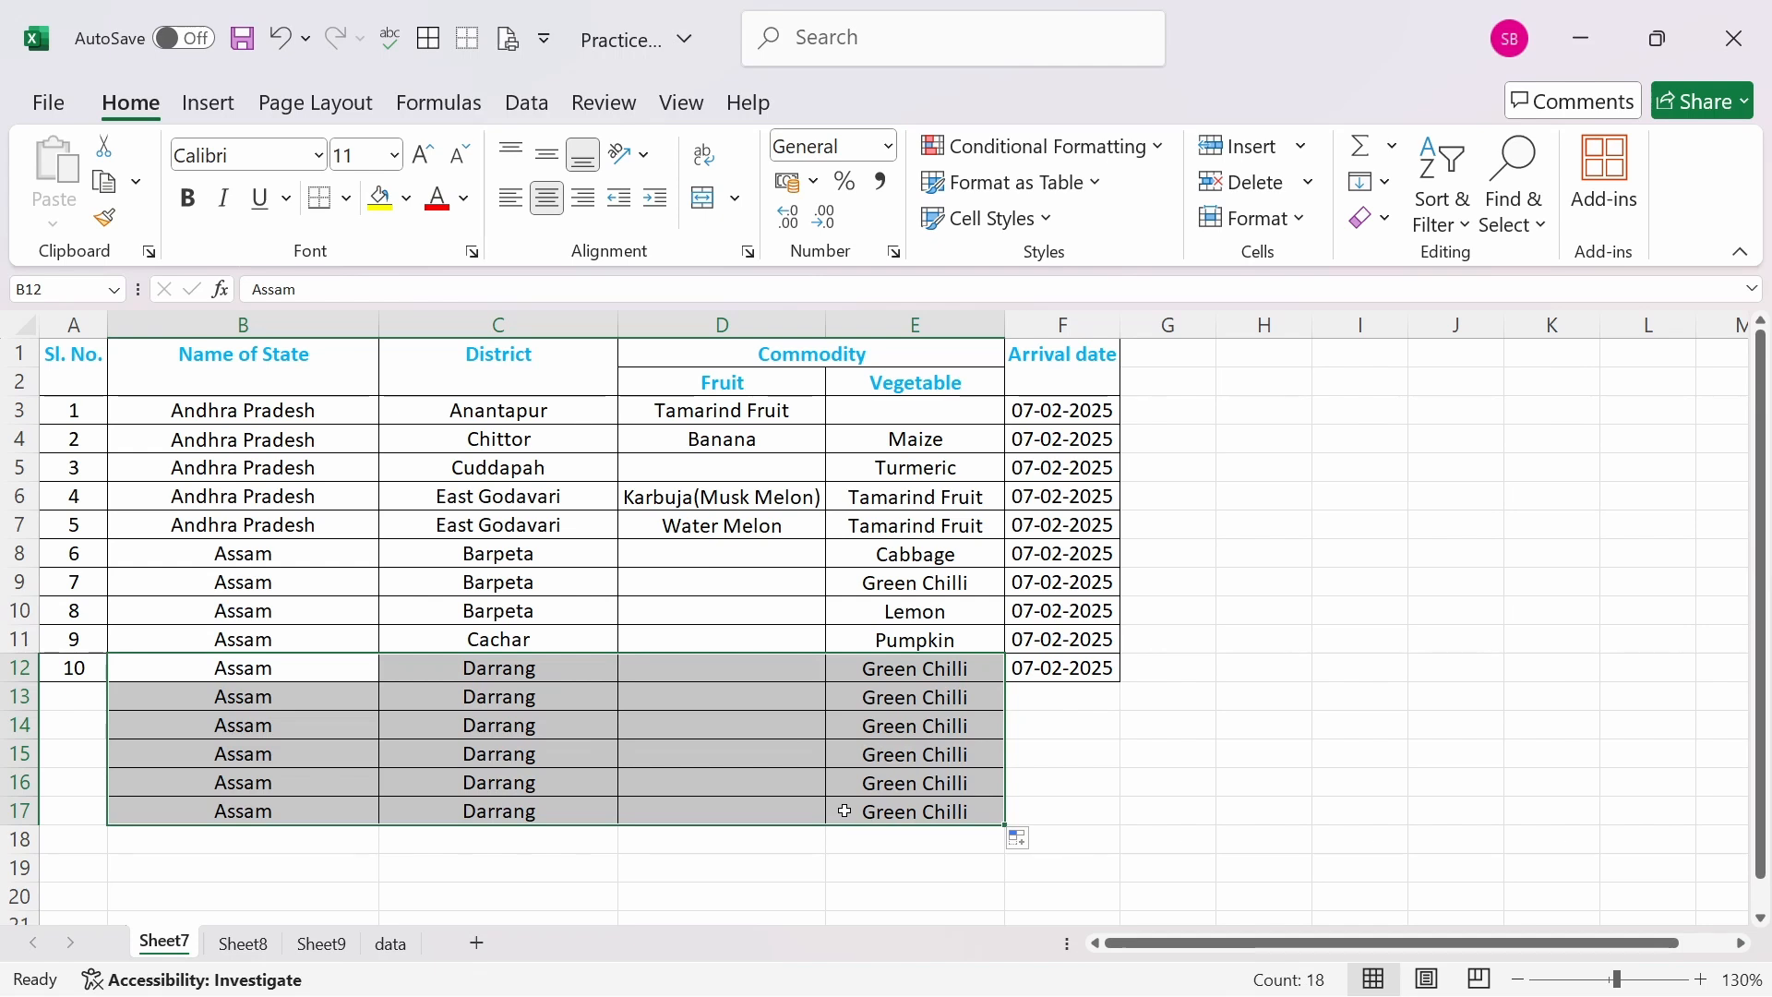
key("ctrl+z")
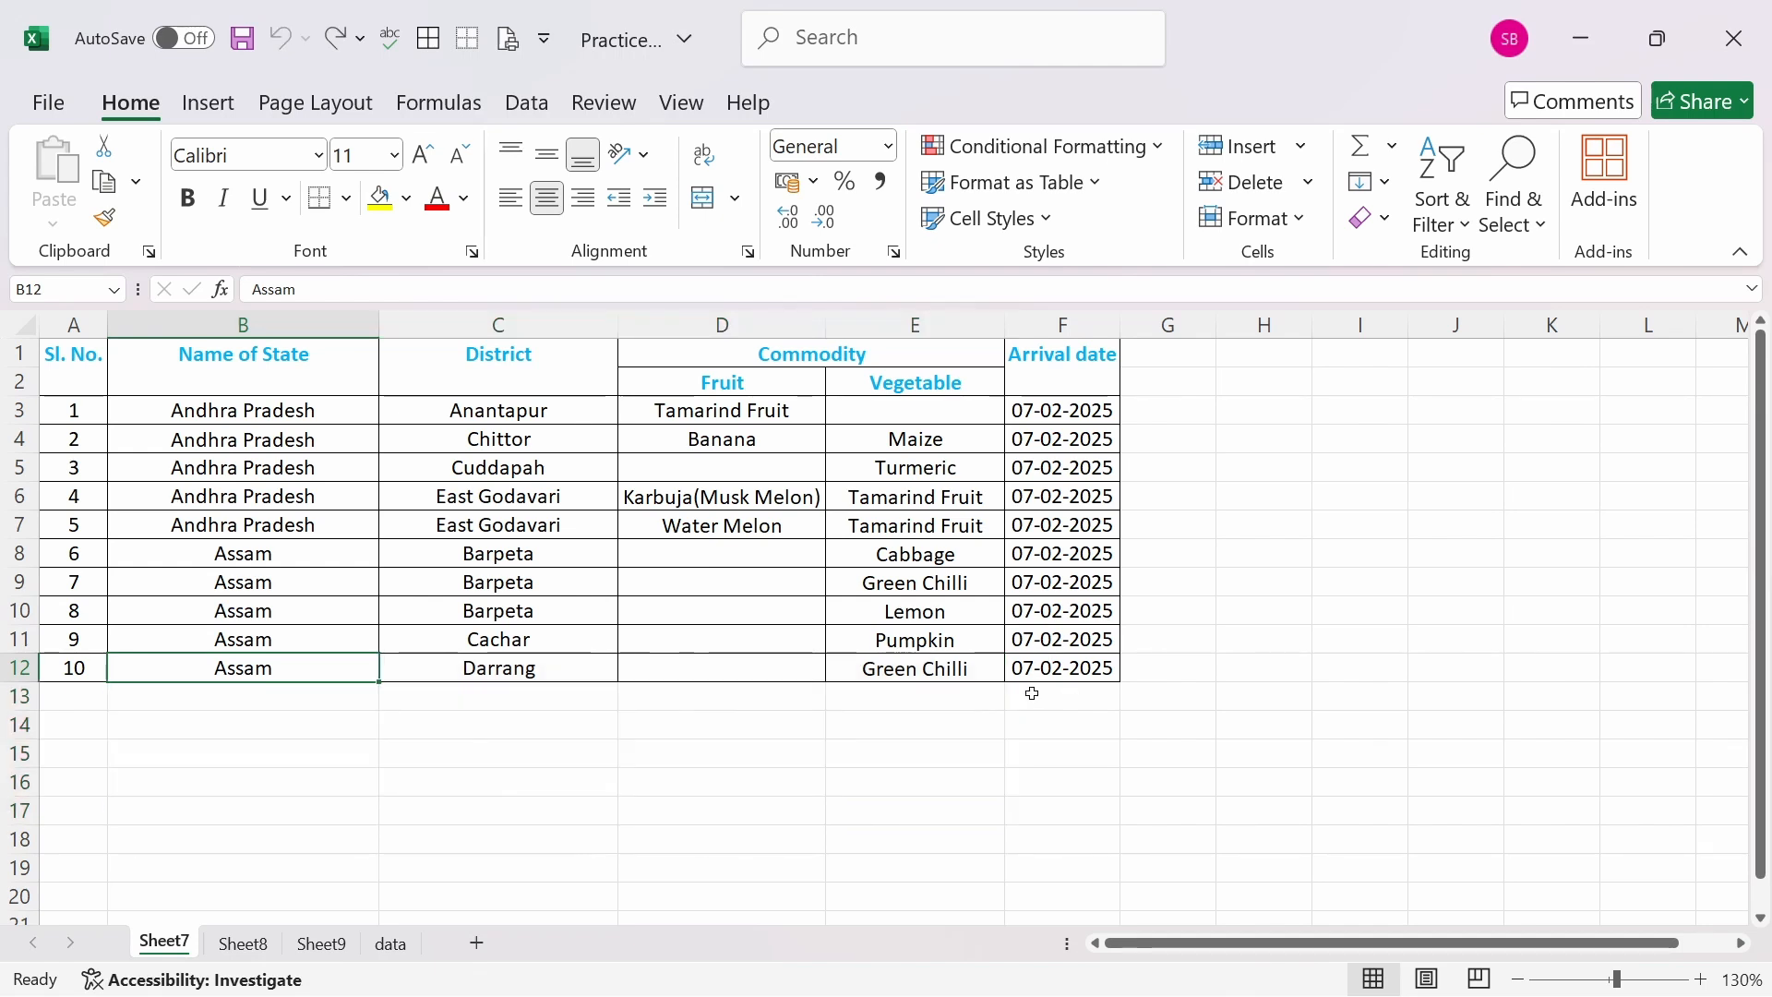
Extend the arrival date in F12 as a daily series down through F17, and undo the fill.
left_click(1080, 671)
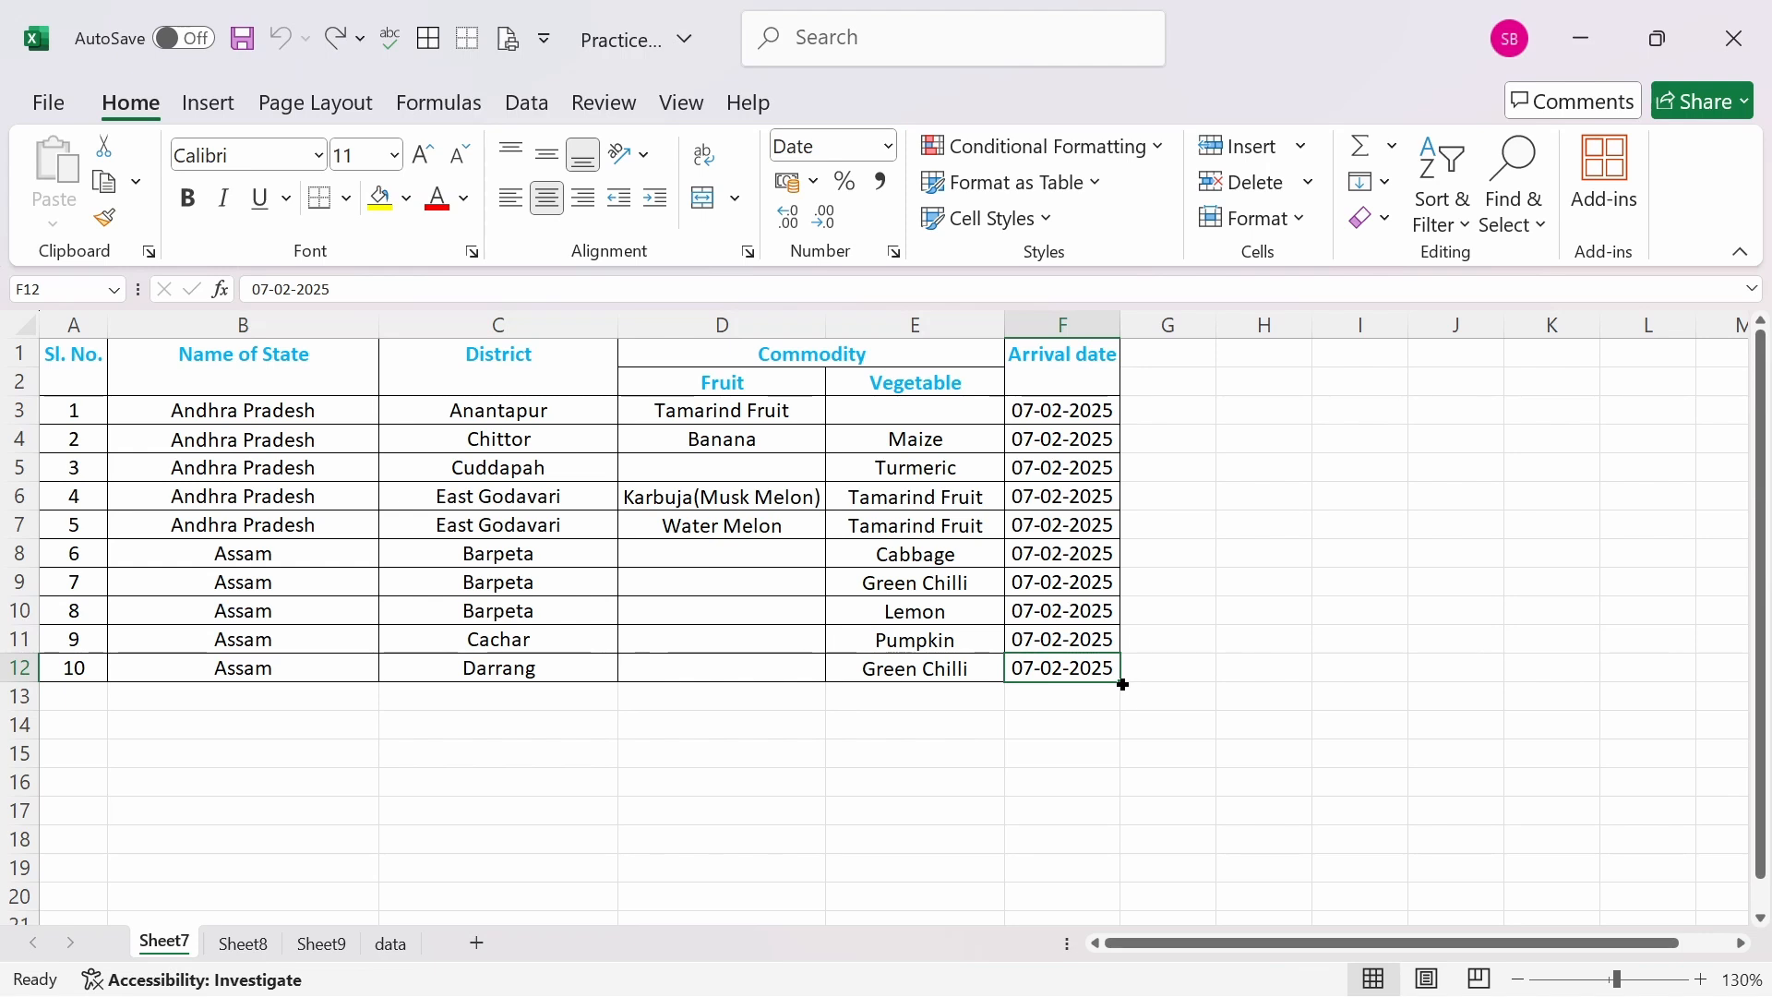
left_click_drag(1122, 683, 1123, 818)
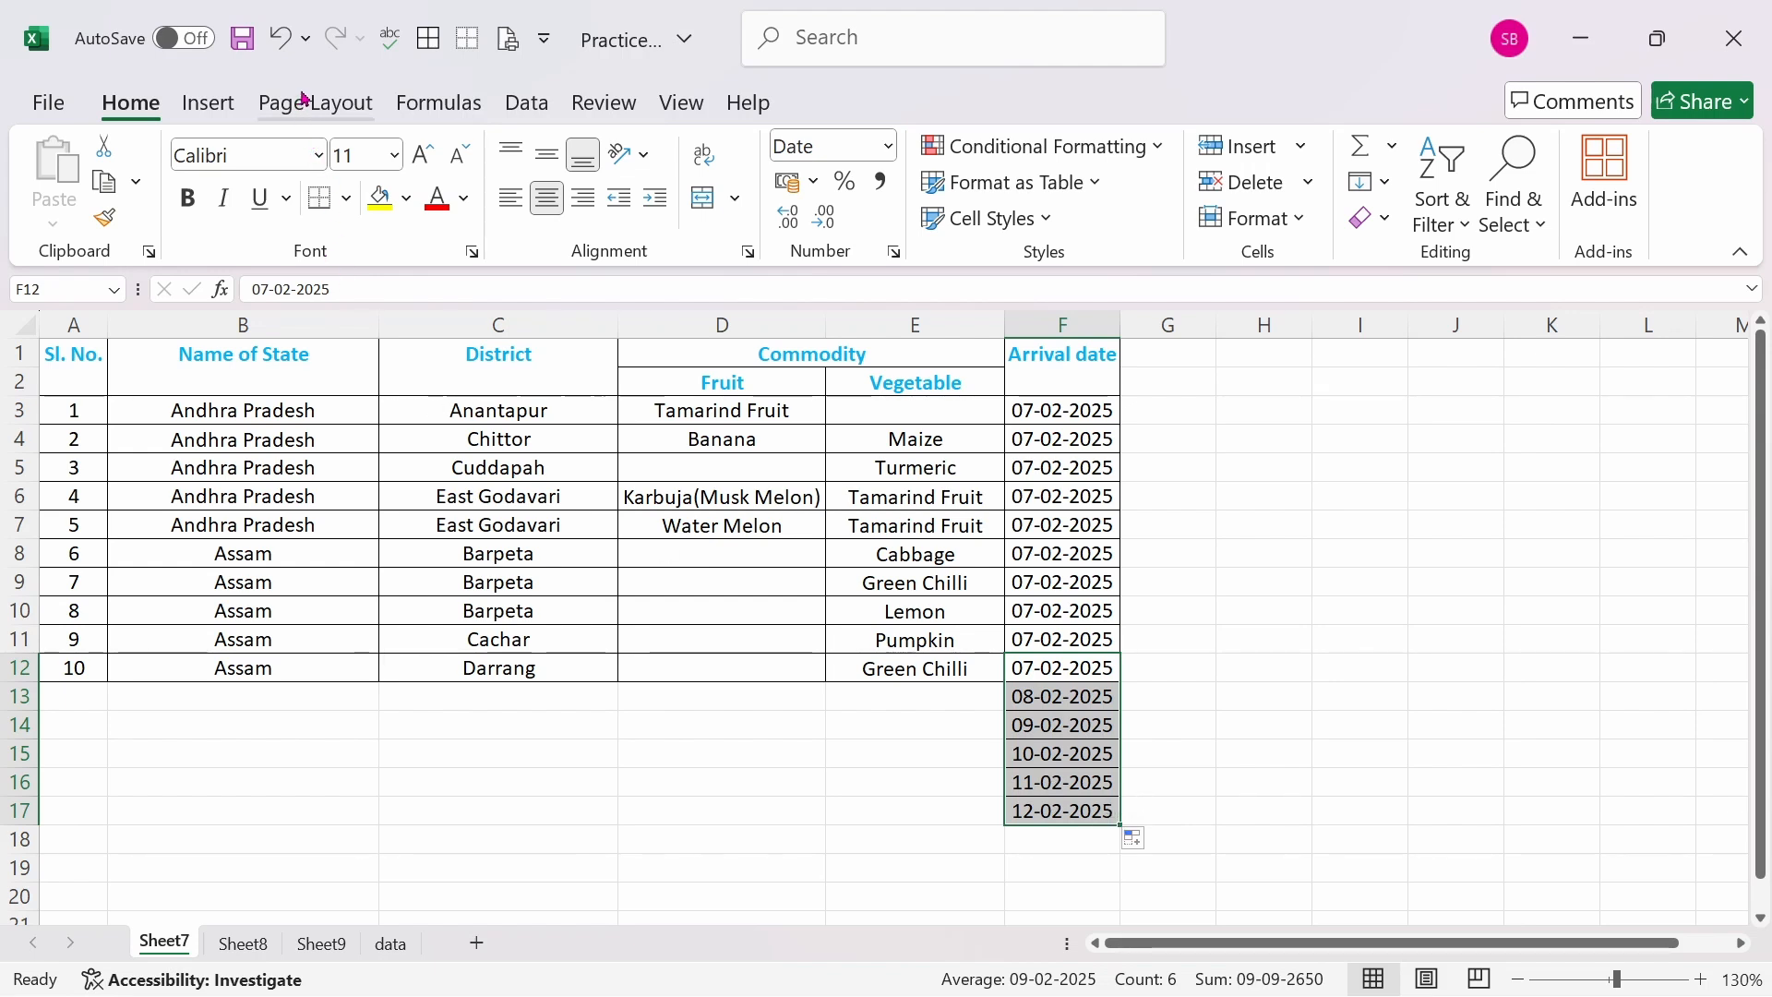
left_click(282, 38)
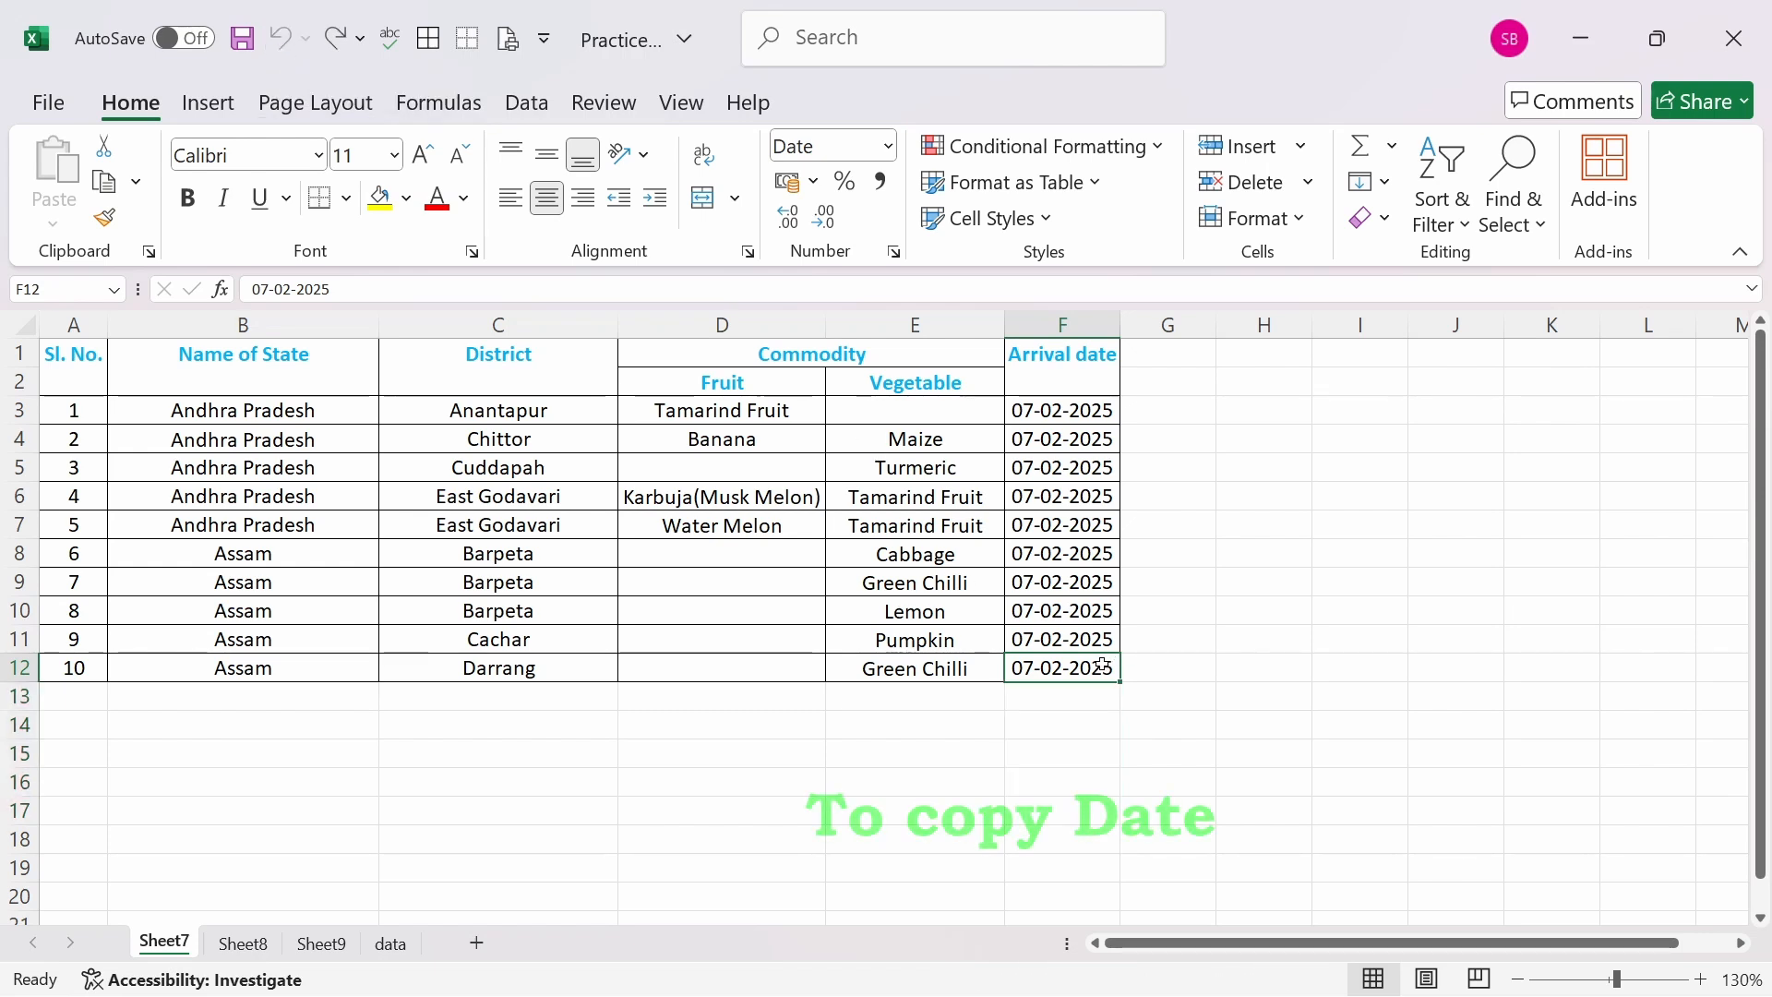
Fill the arrival date from F12 down through F17 using the Copy Cells option, and undo the fill.
left_click_drag(1122, 684, 1124, 826)
right_click(1122, 684)
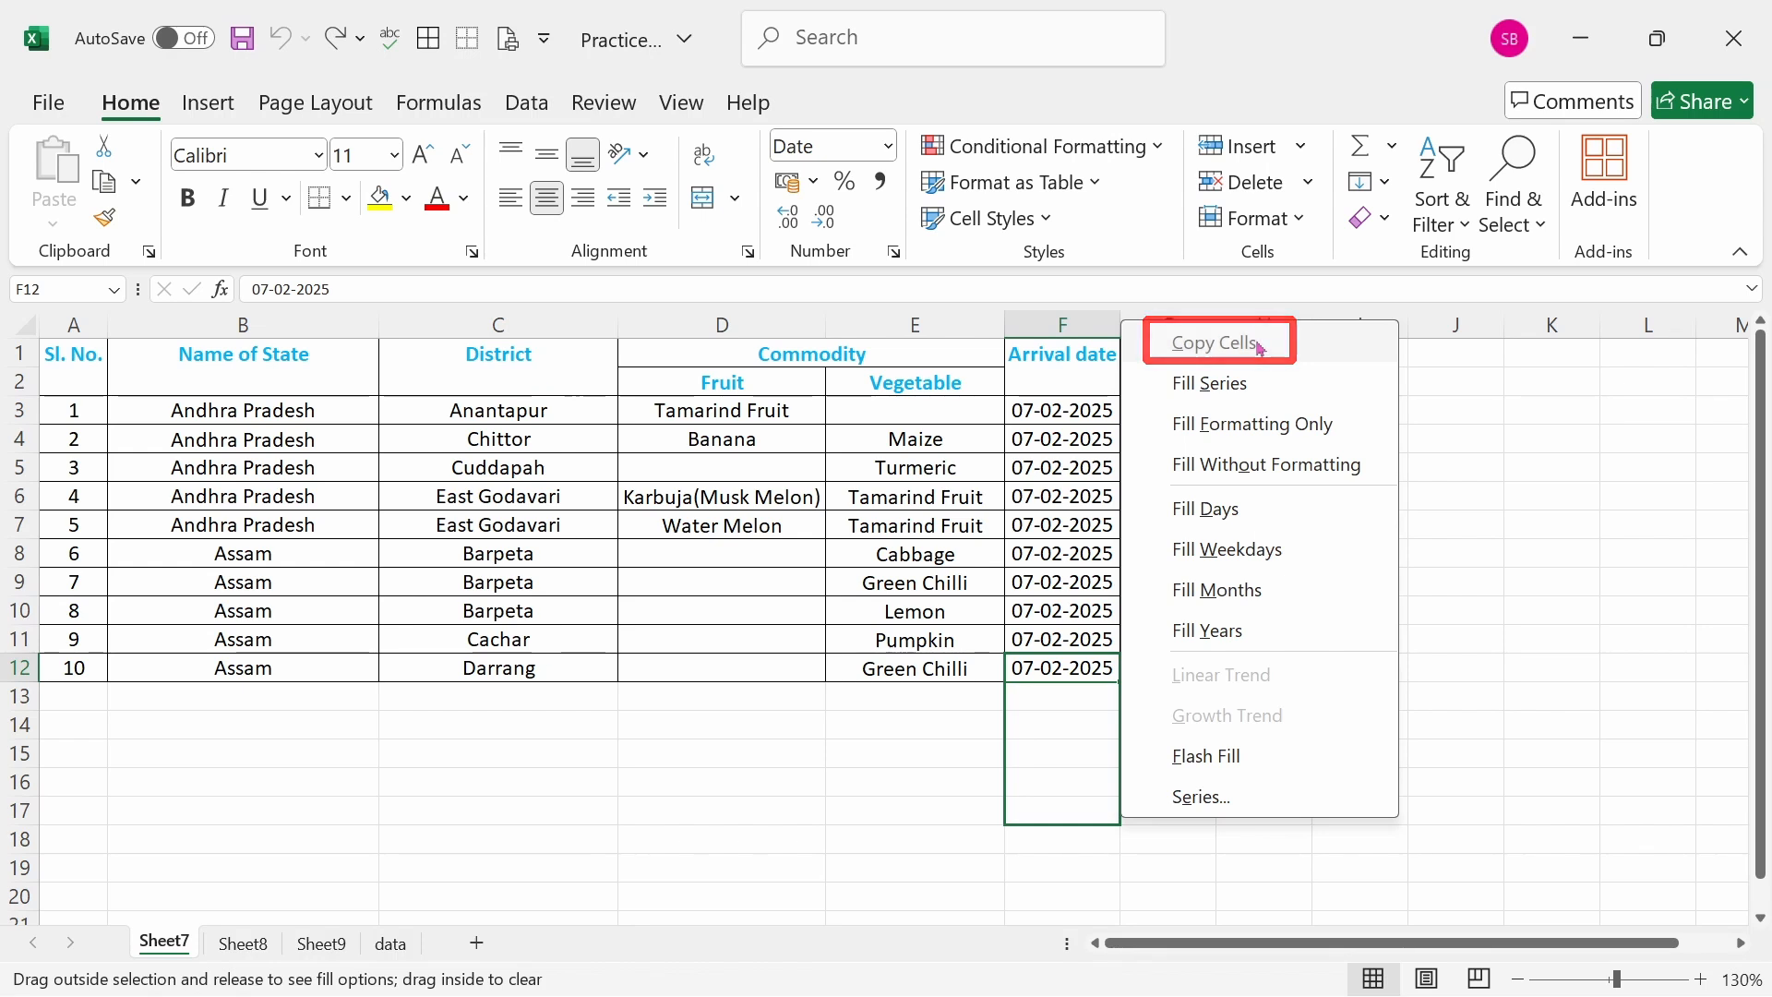
left_click(1259, 347)
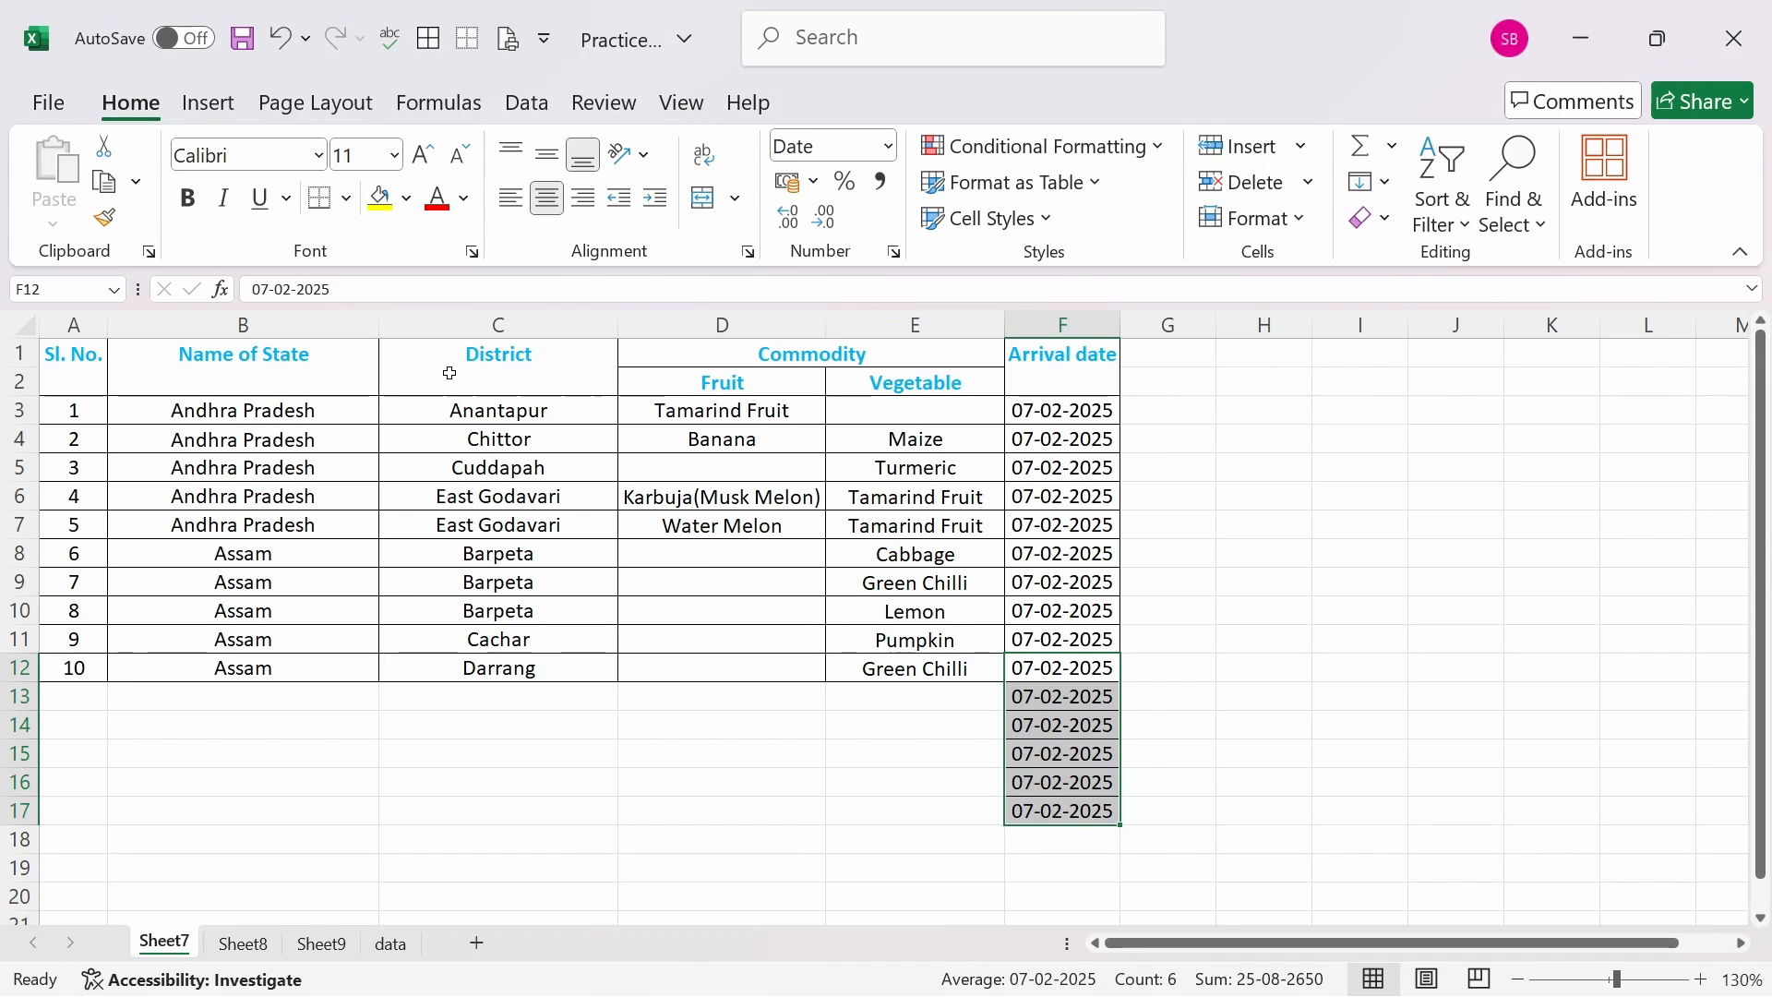
left_click(283, 51)
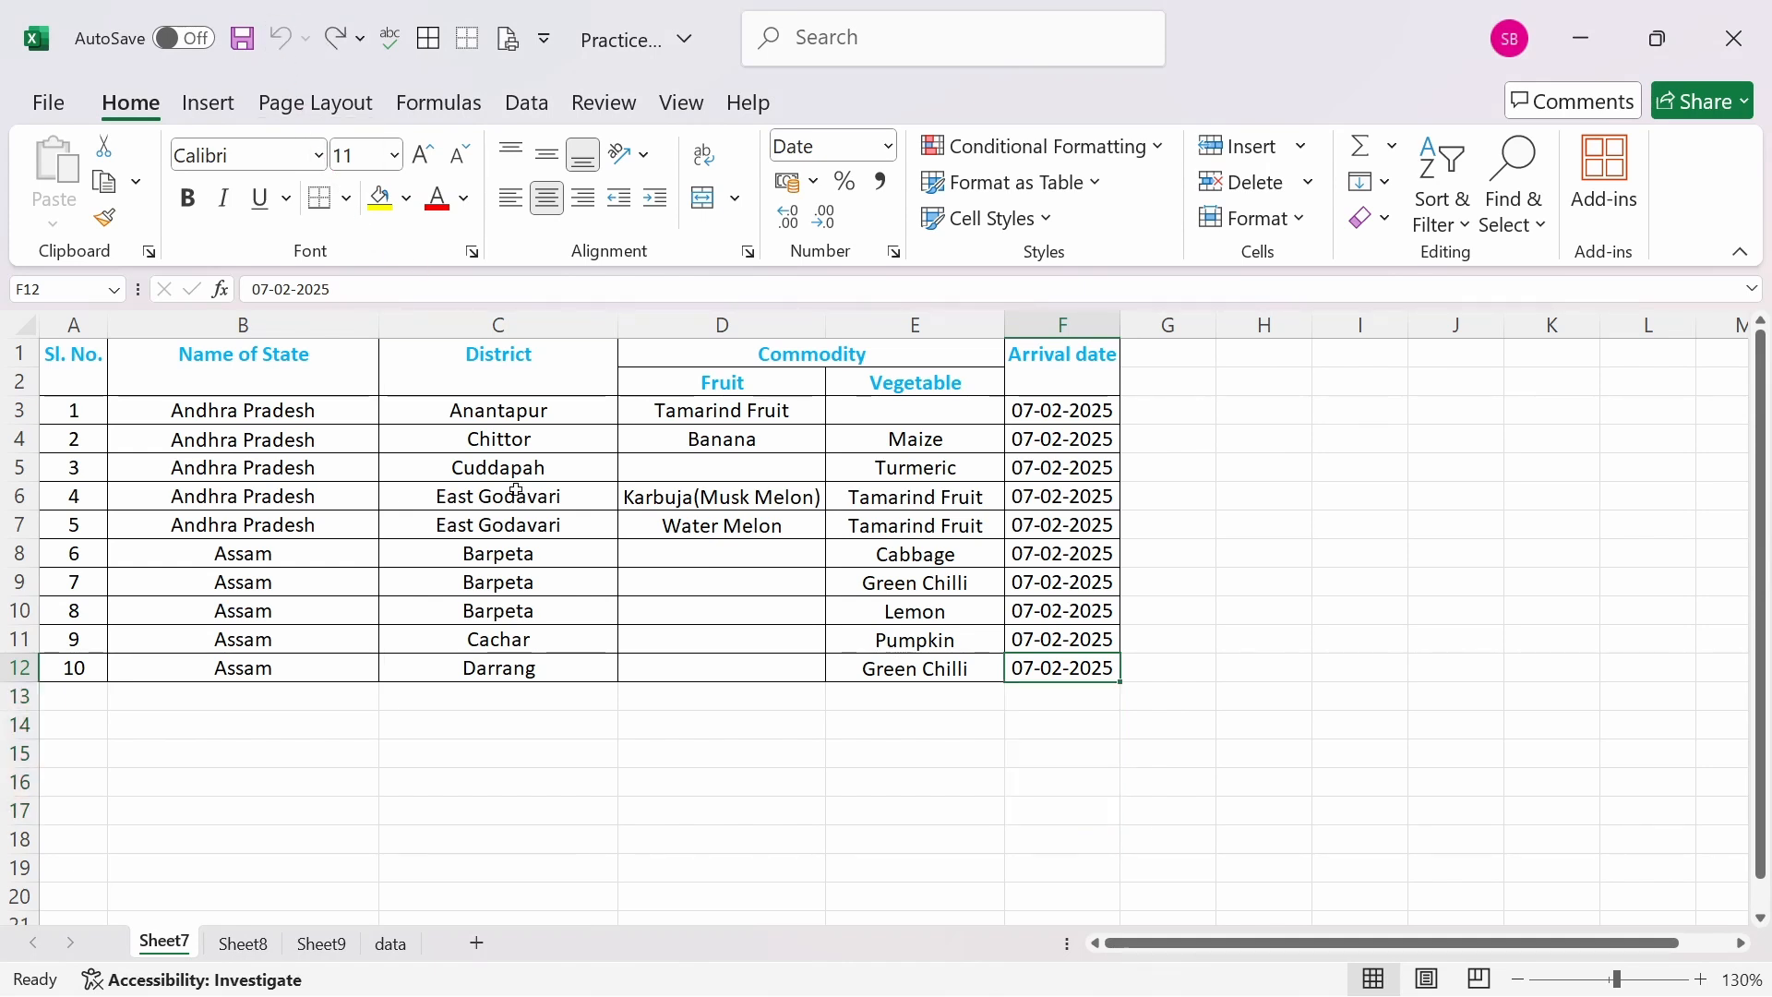
Copy the serial number 10 from A12 down through A18, and undo the fill.
left_click(81, 668)
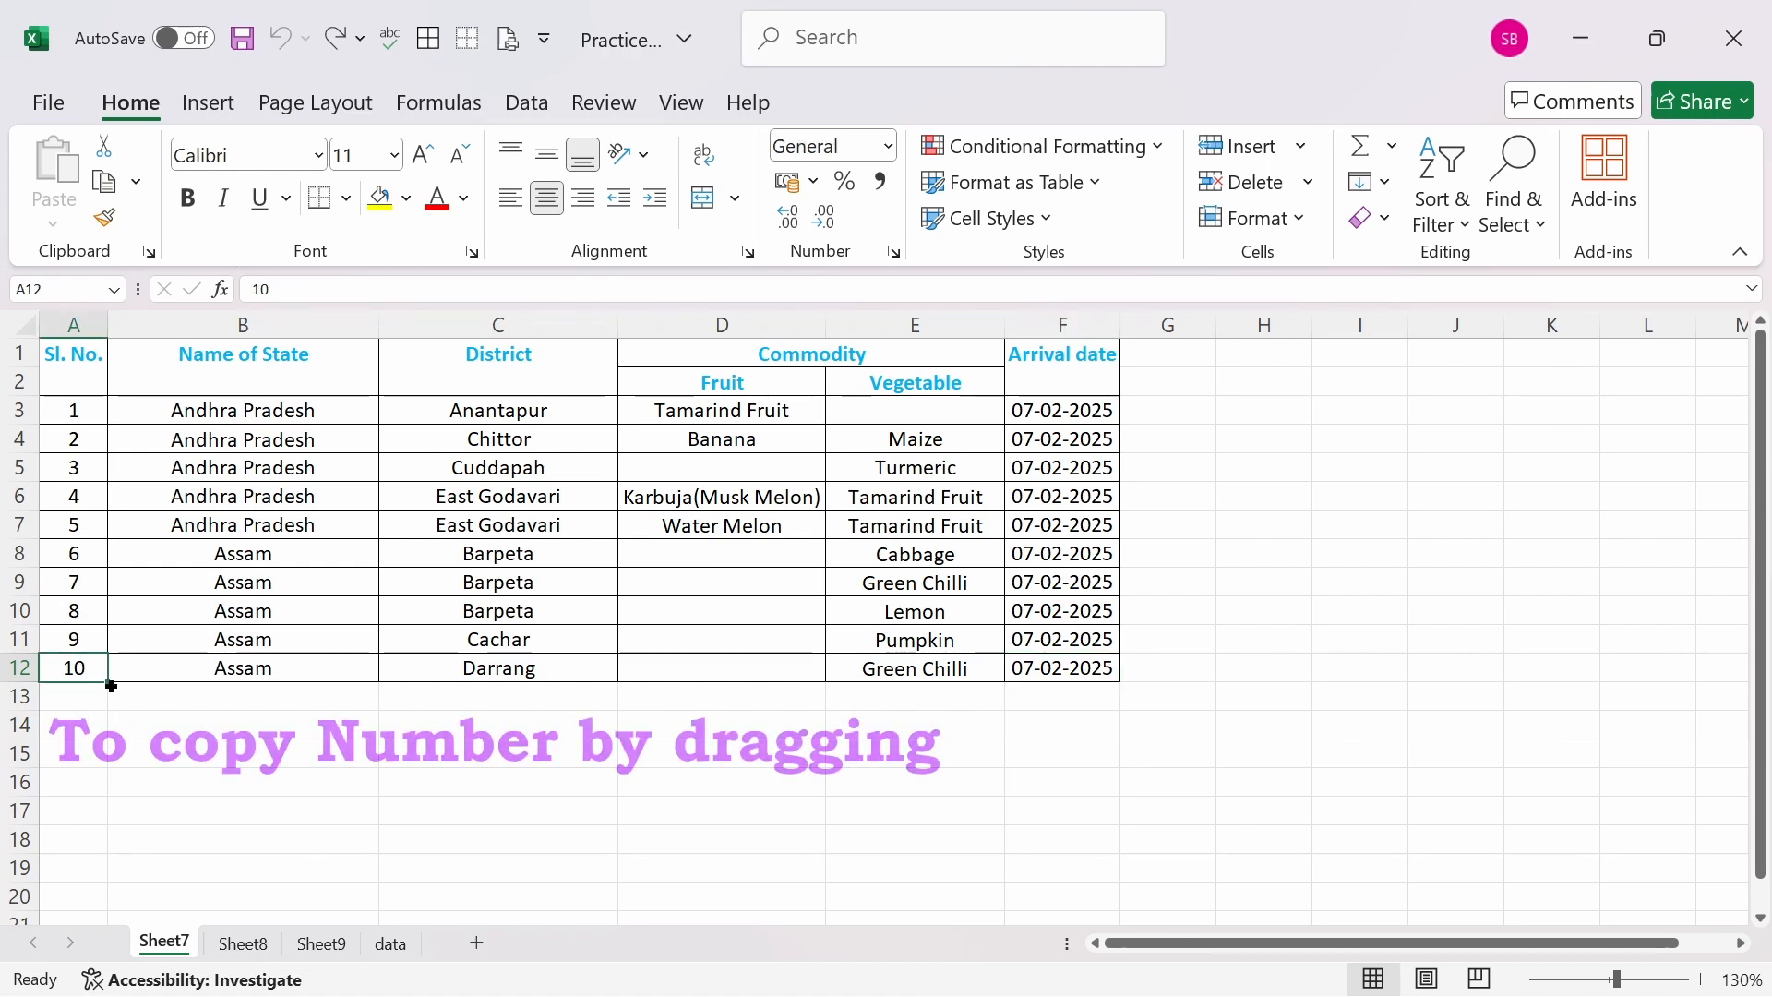
left_click_drag(109, 691, 113, 847)
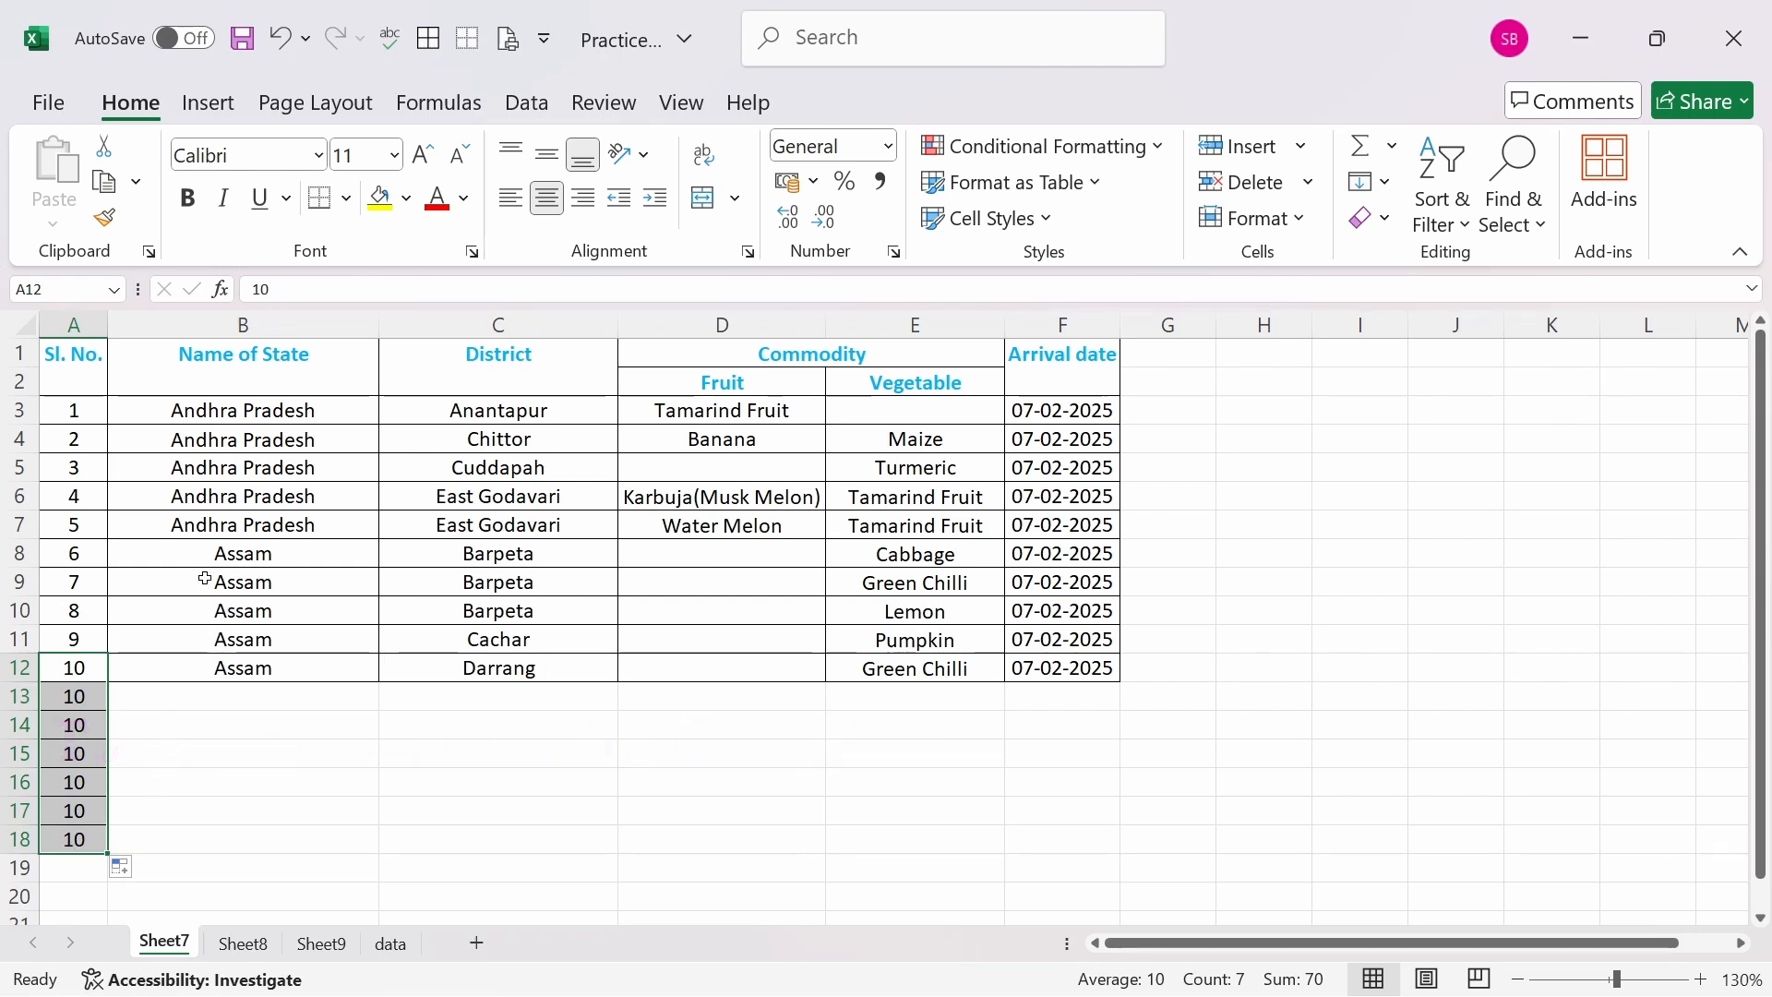
left_click(281, 39)
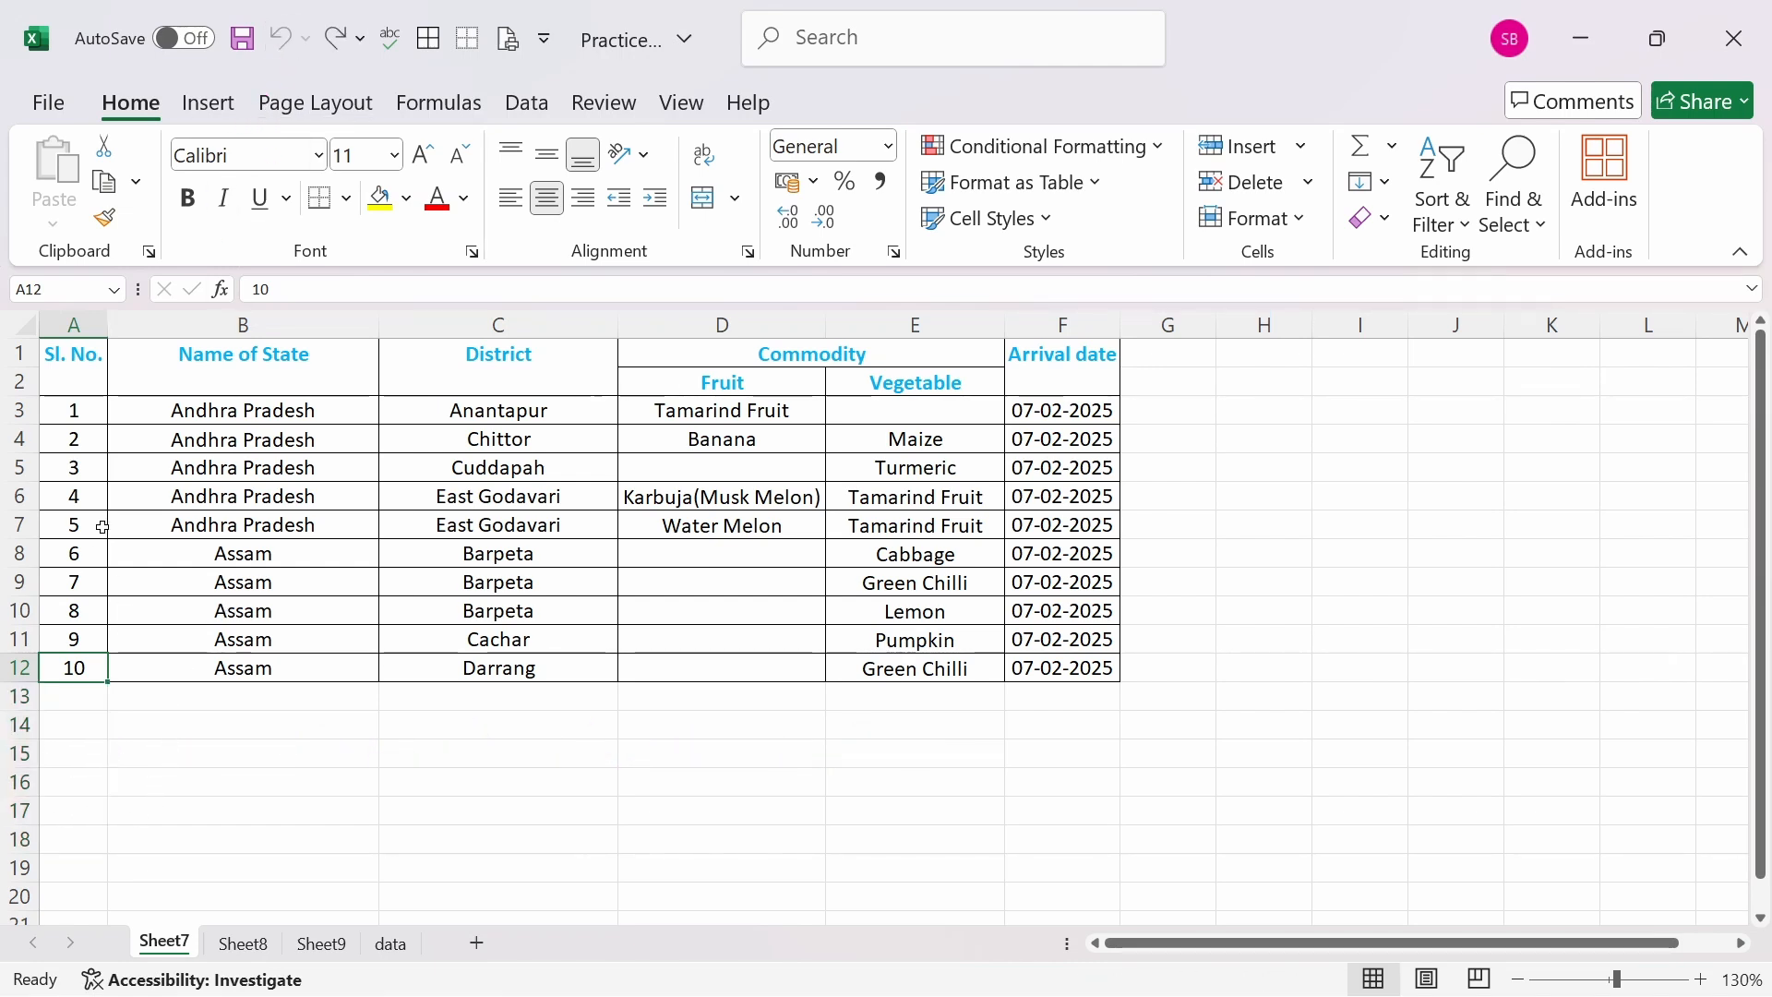
Extend the serial number series from A11:A12 down through row 18.
left_click_drag(87, 638, 86, 667)
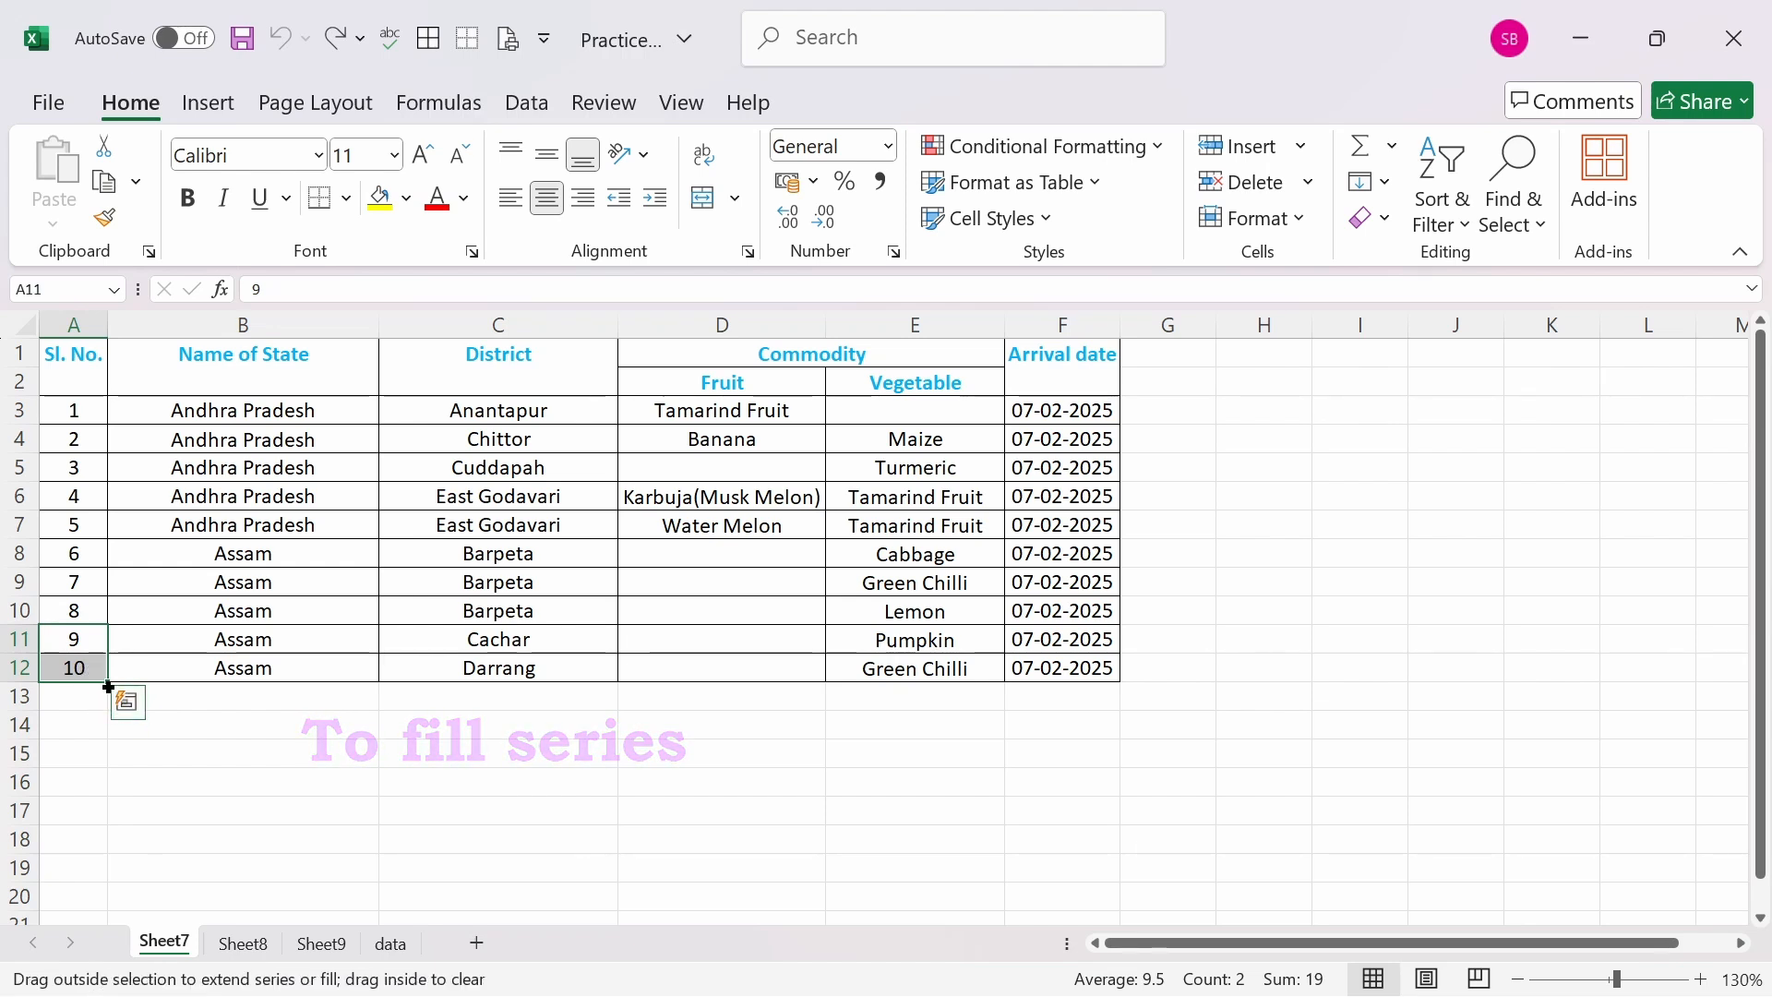
left_click_drag(108, 686, 121, 850)
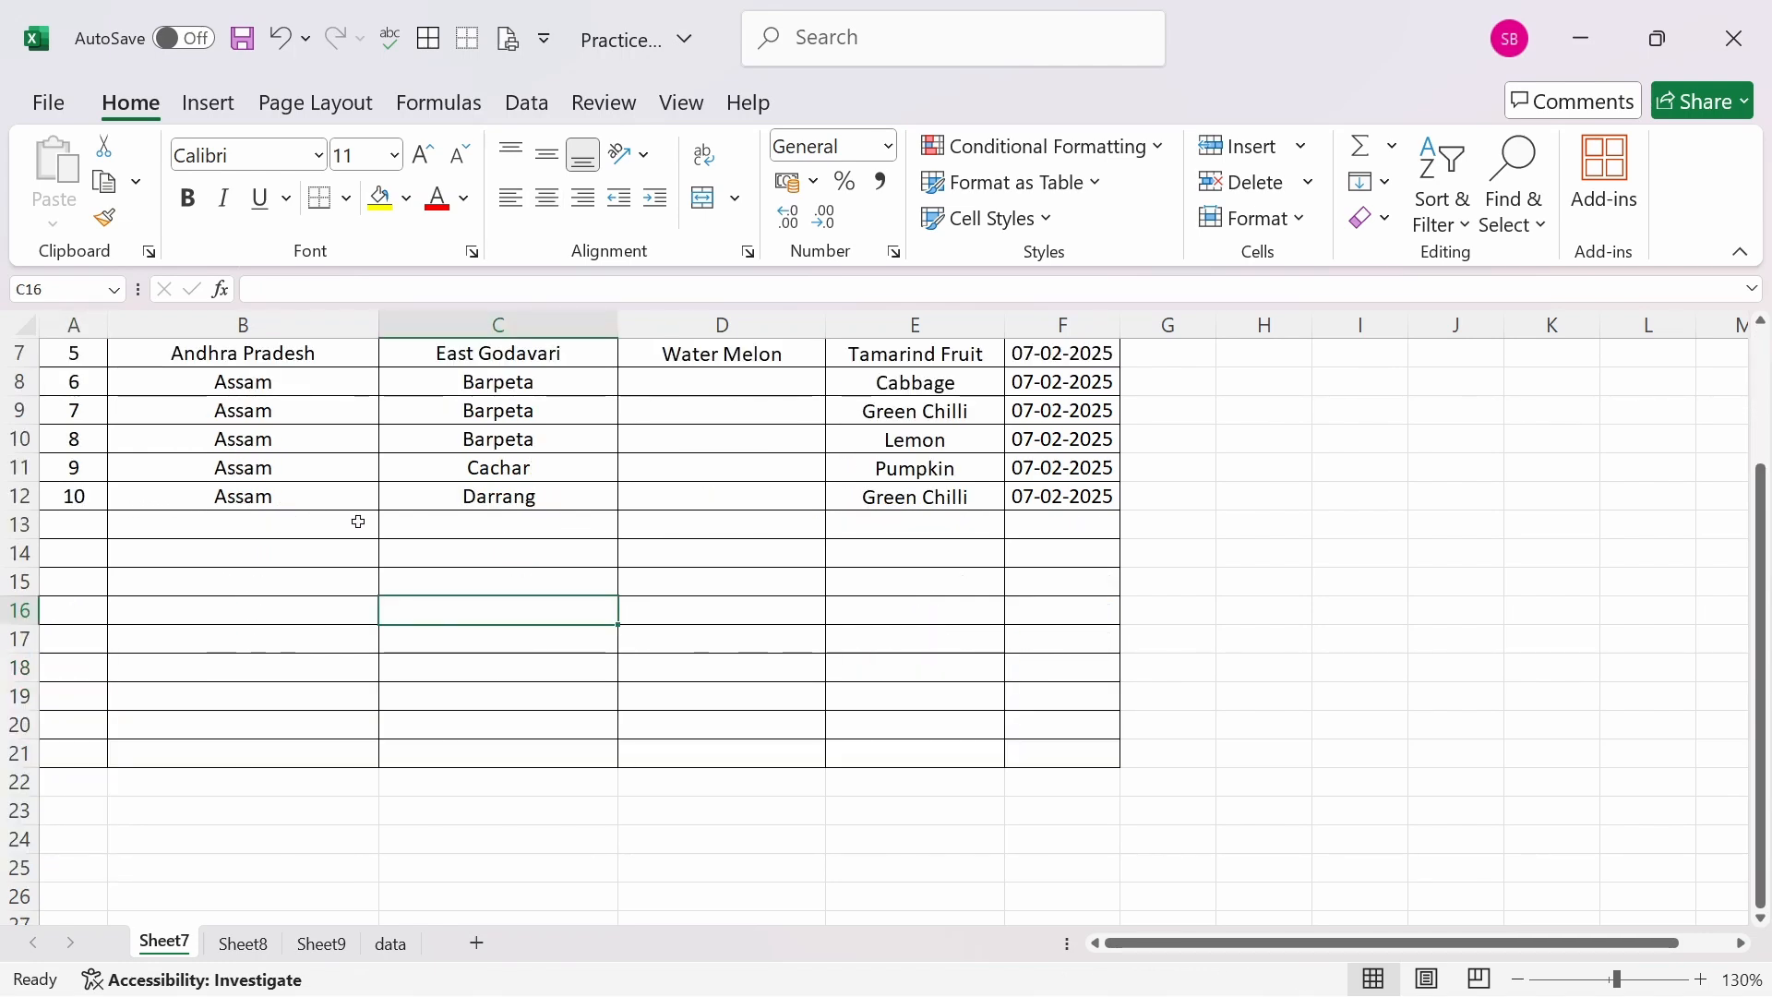
Copy the district Darrang from C12 down through C21.
left_click(547, 500)
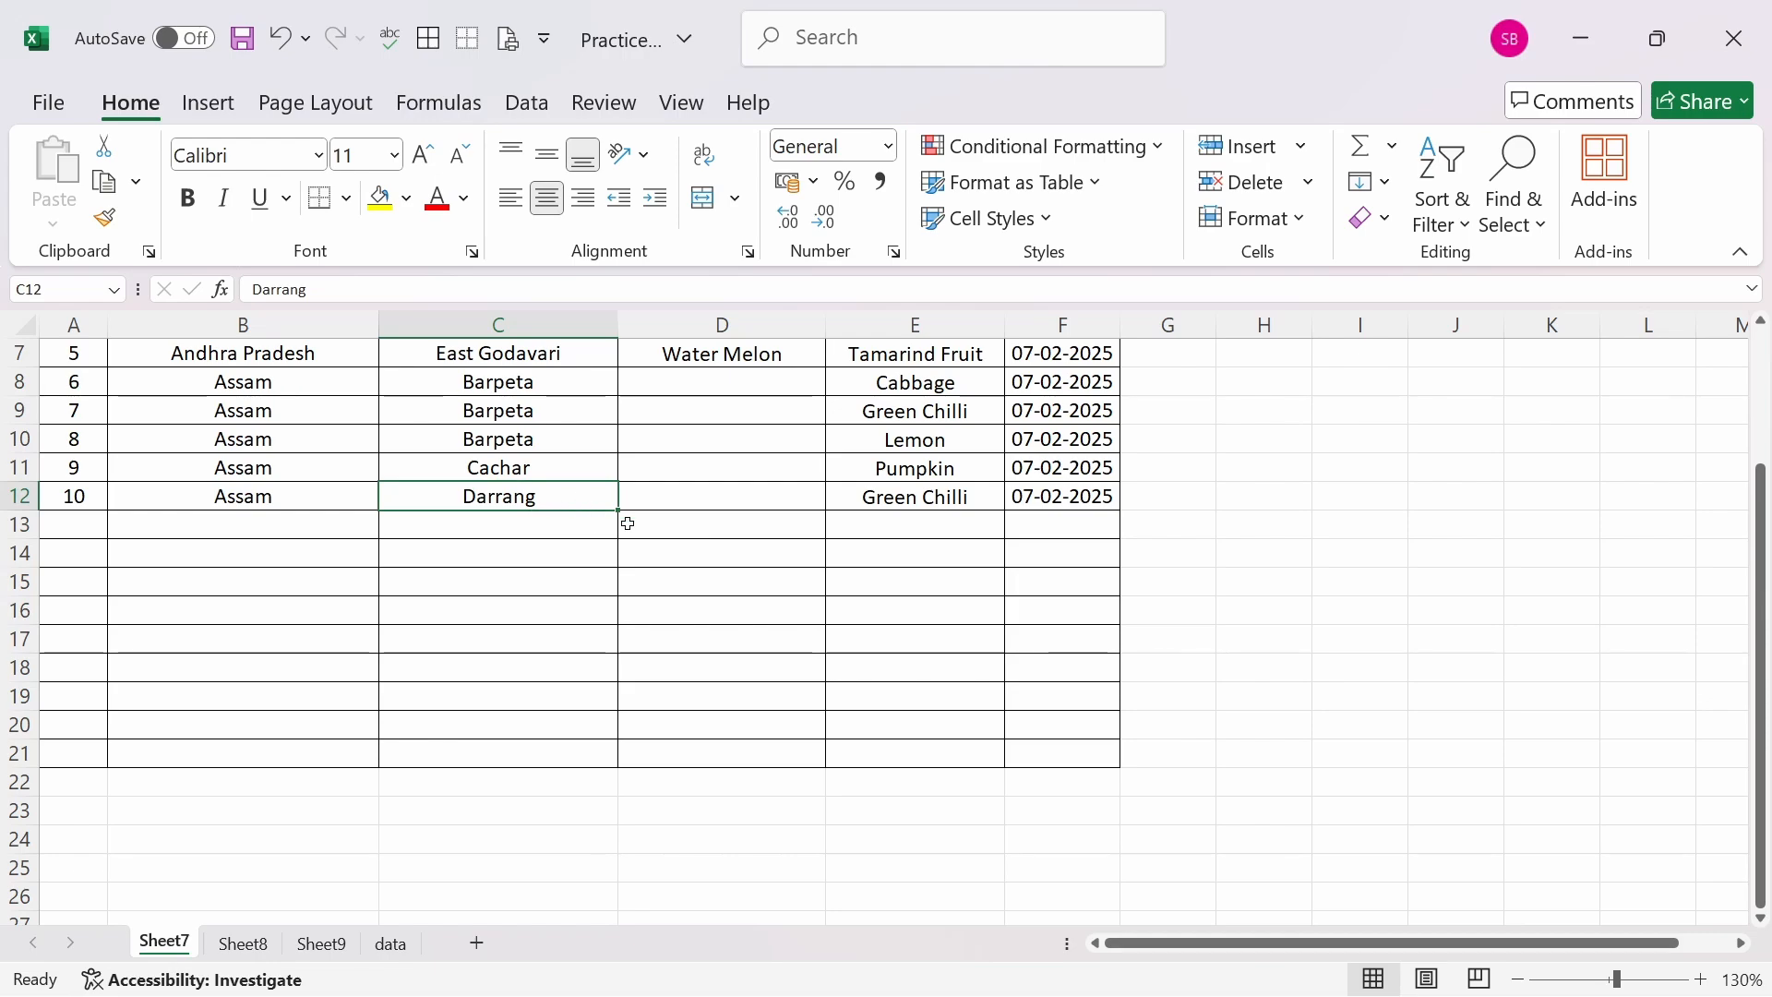
left_click_drag(617, 514, 616, 758)
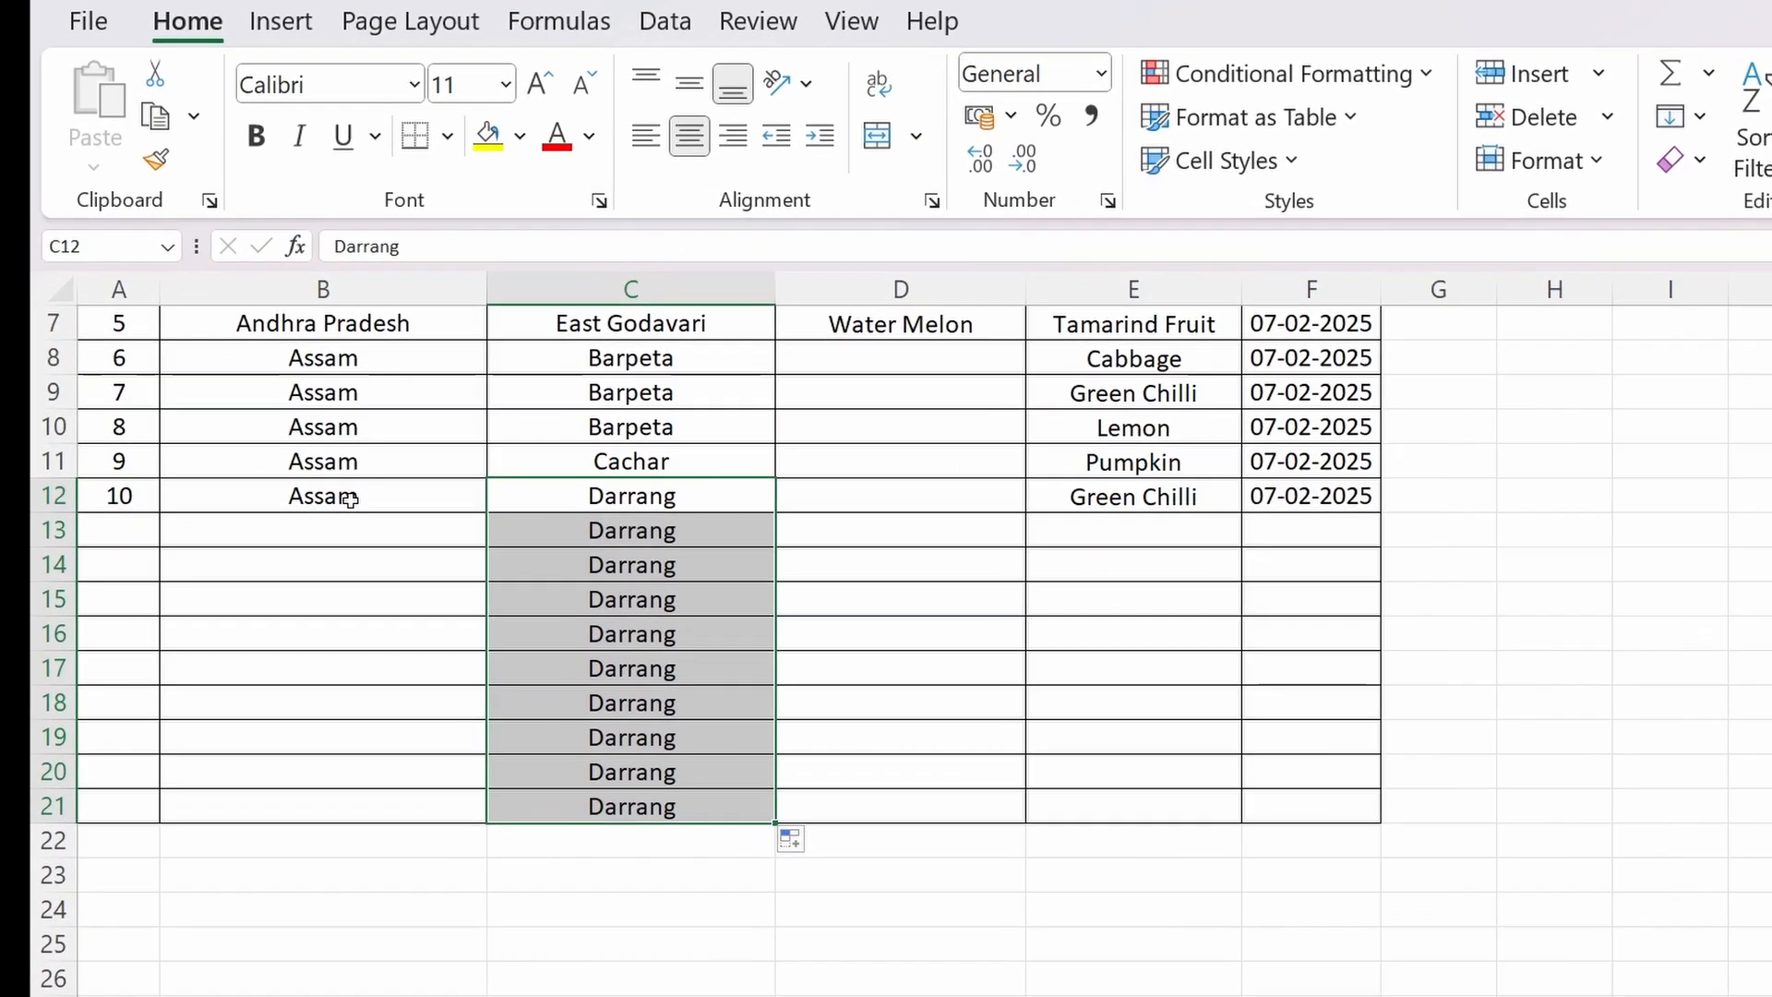
AutoFill the state name Assam from B12 down to B21, matching the length of the adjacent District column.
left_click(263, 497)
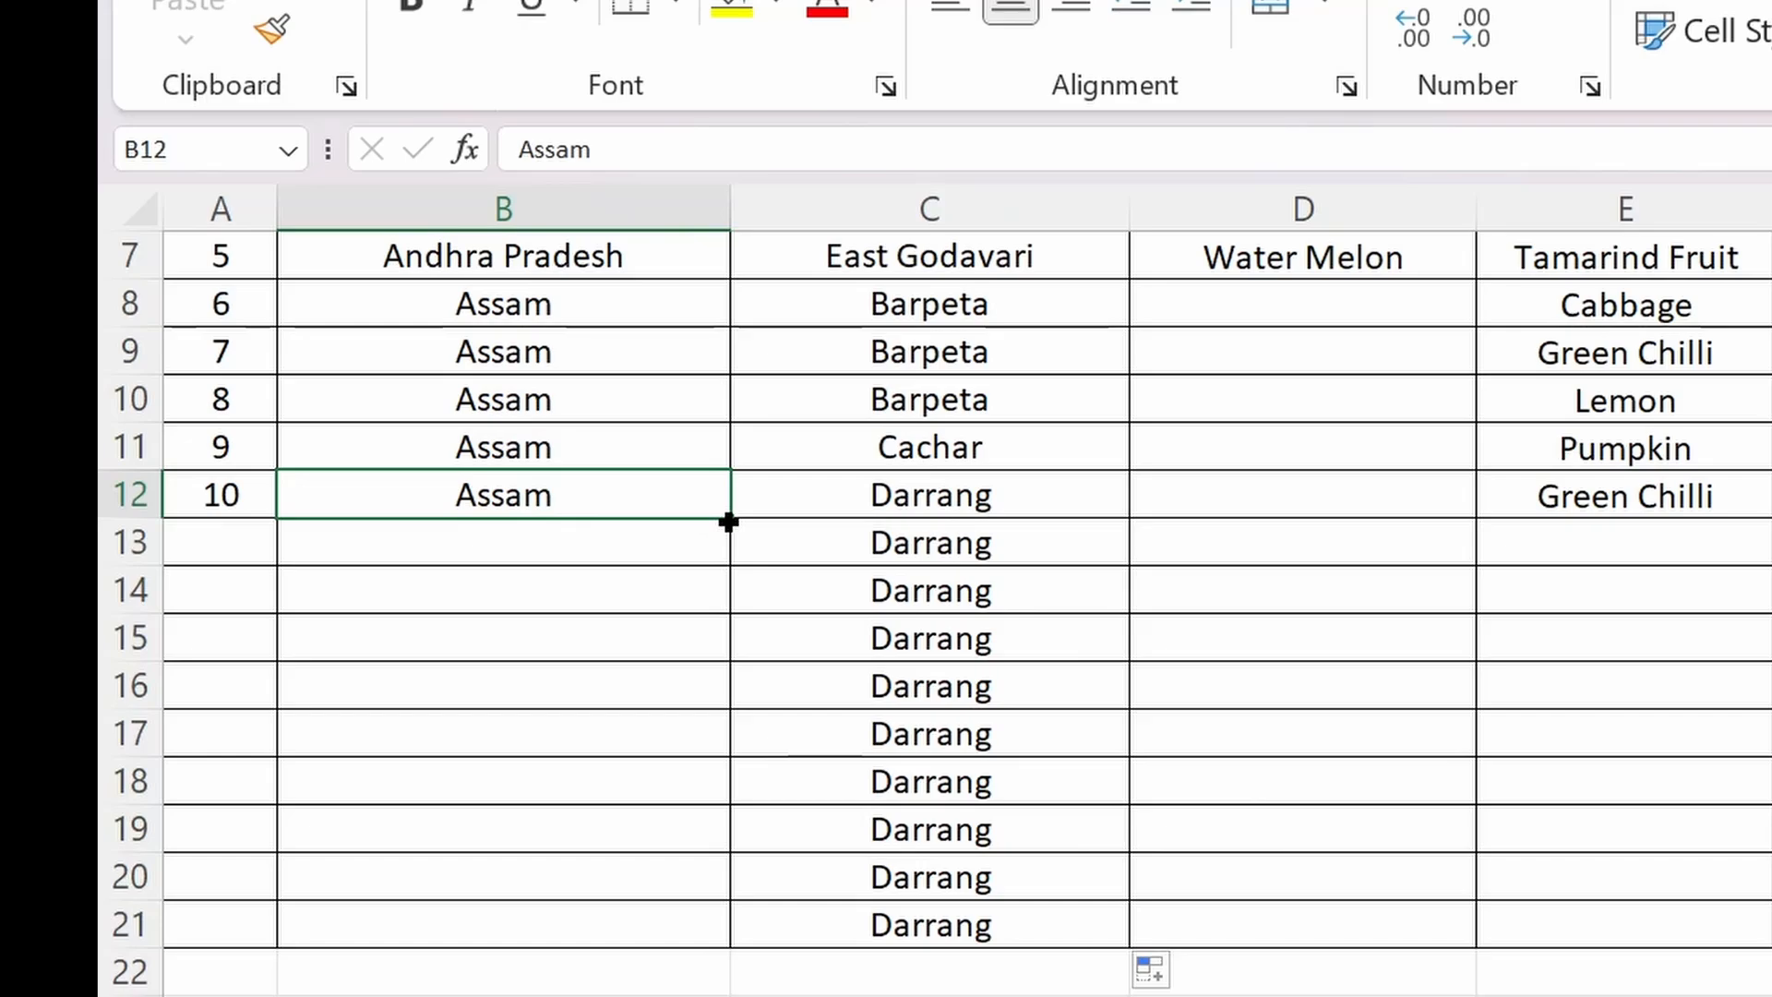
double_click(728, 523)
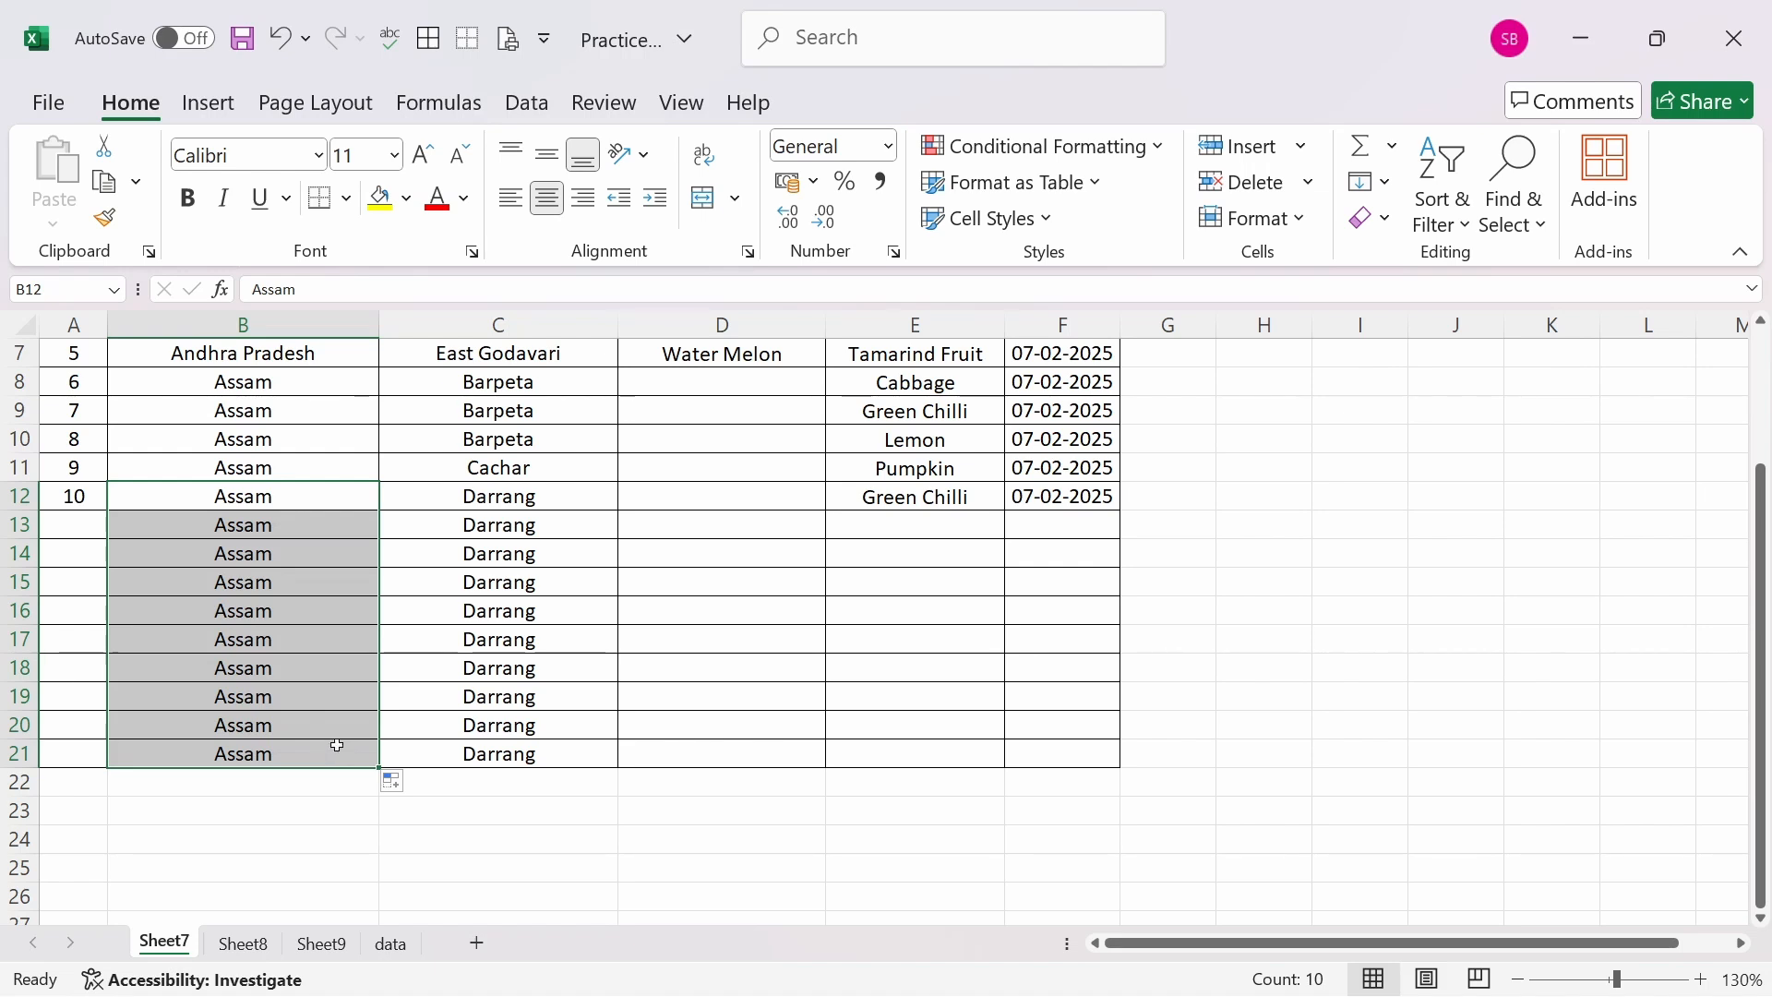
left_click(368, 506)
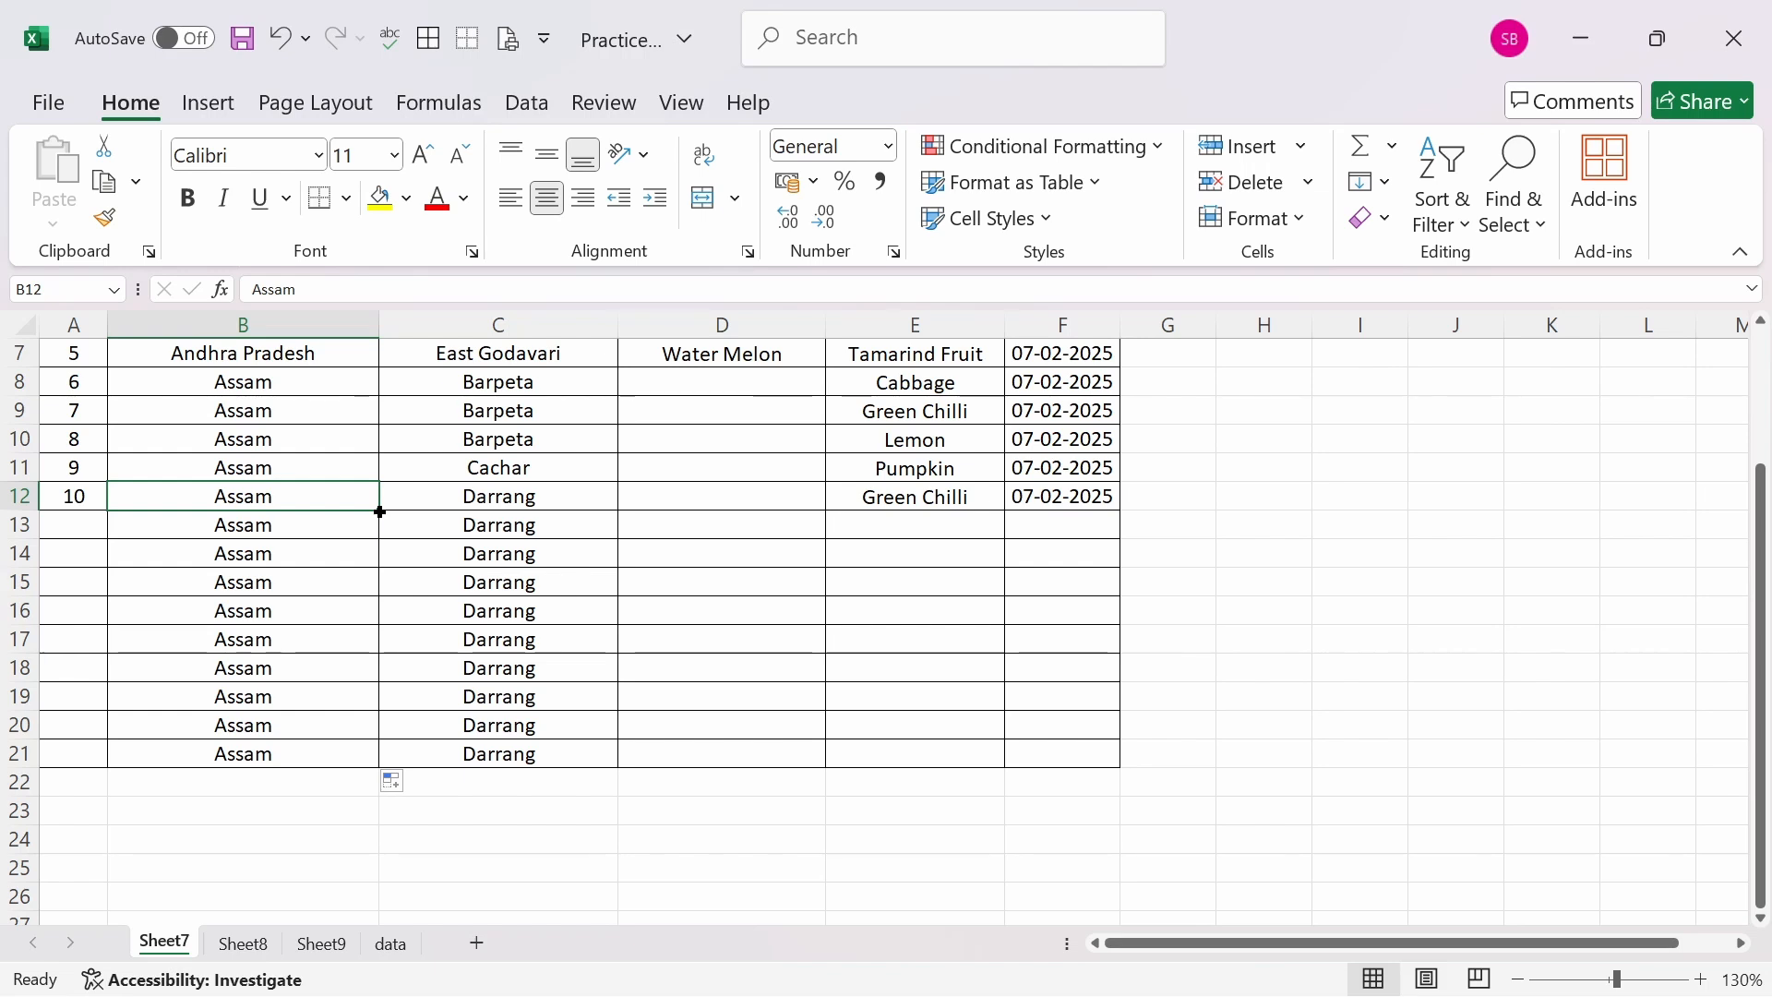
key("ctrl+z")
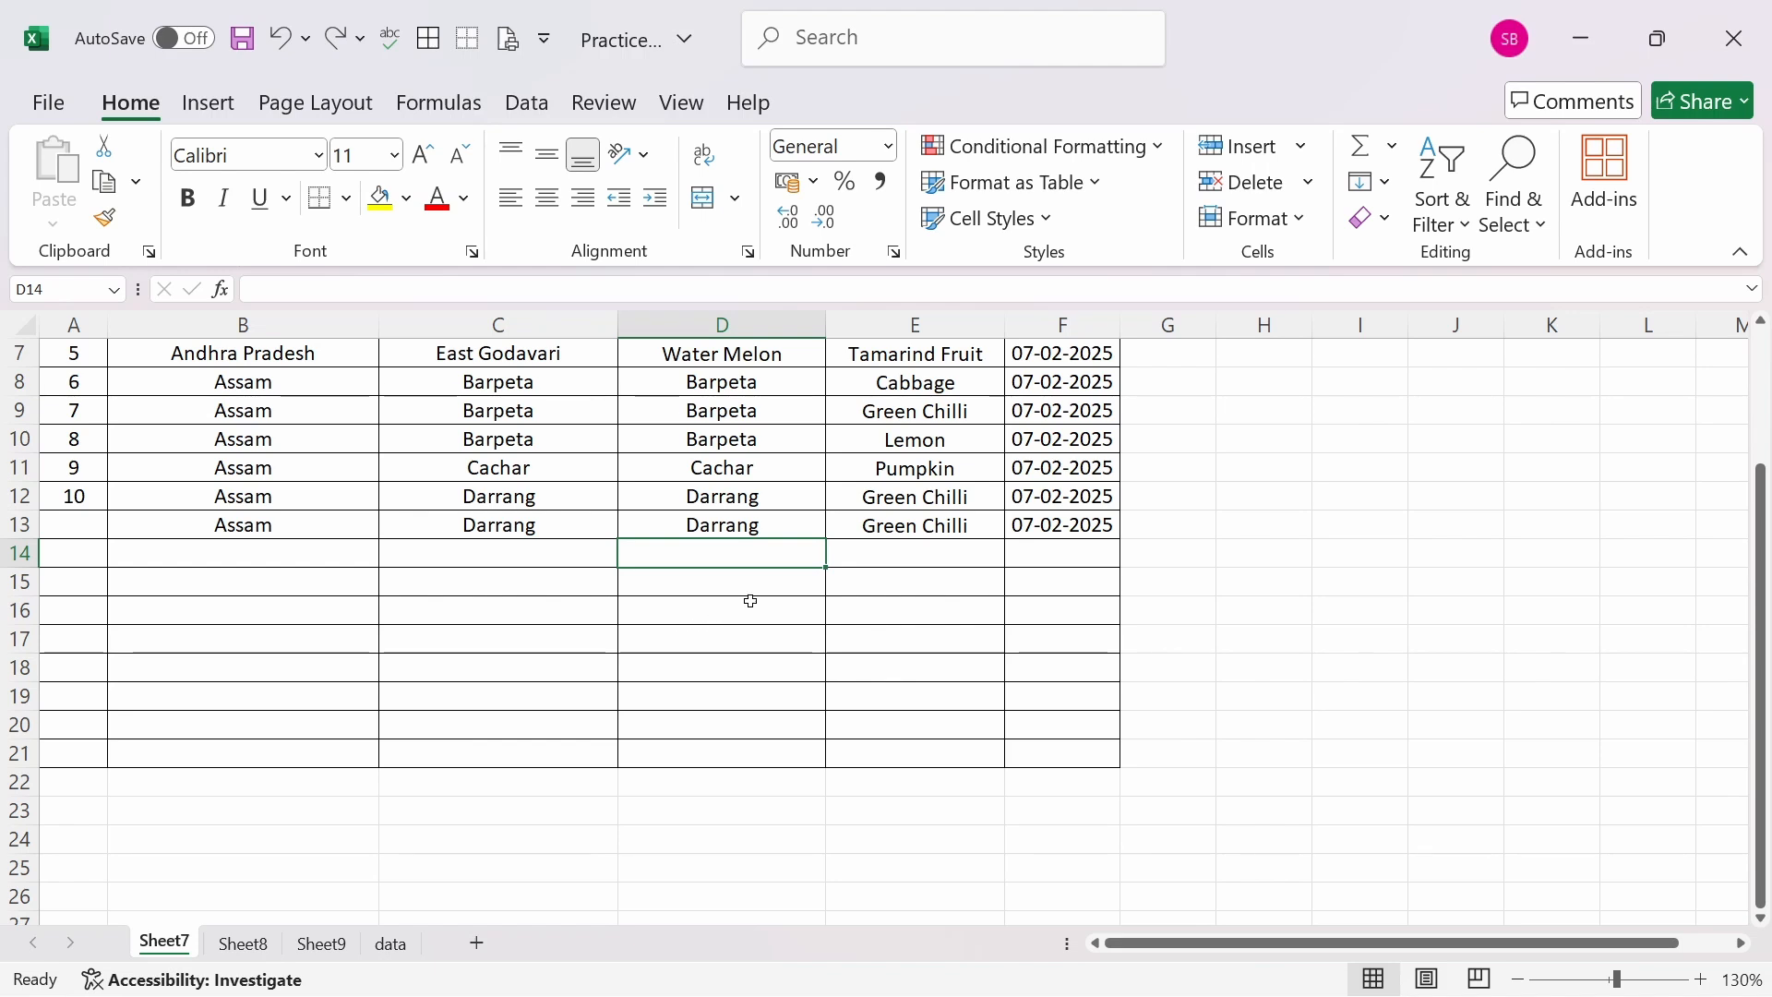
Copy Darrang from D13 down through D21.
left_click(786, 525)
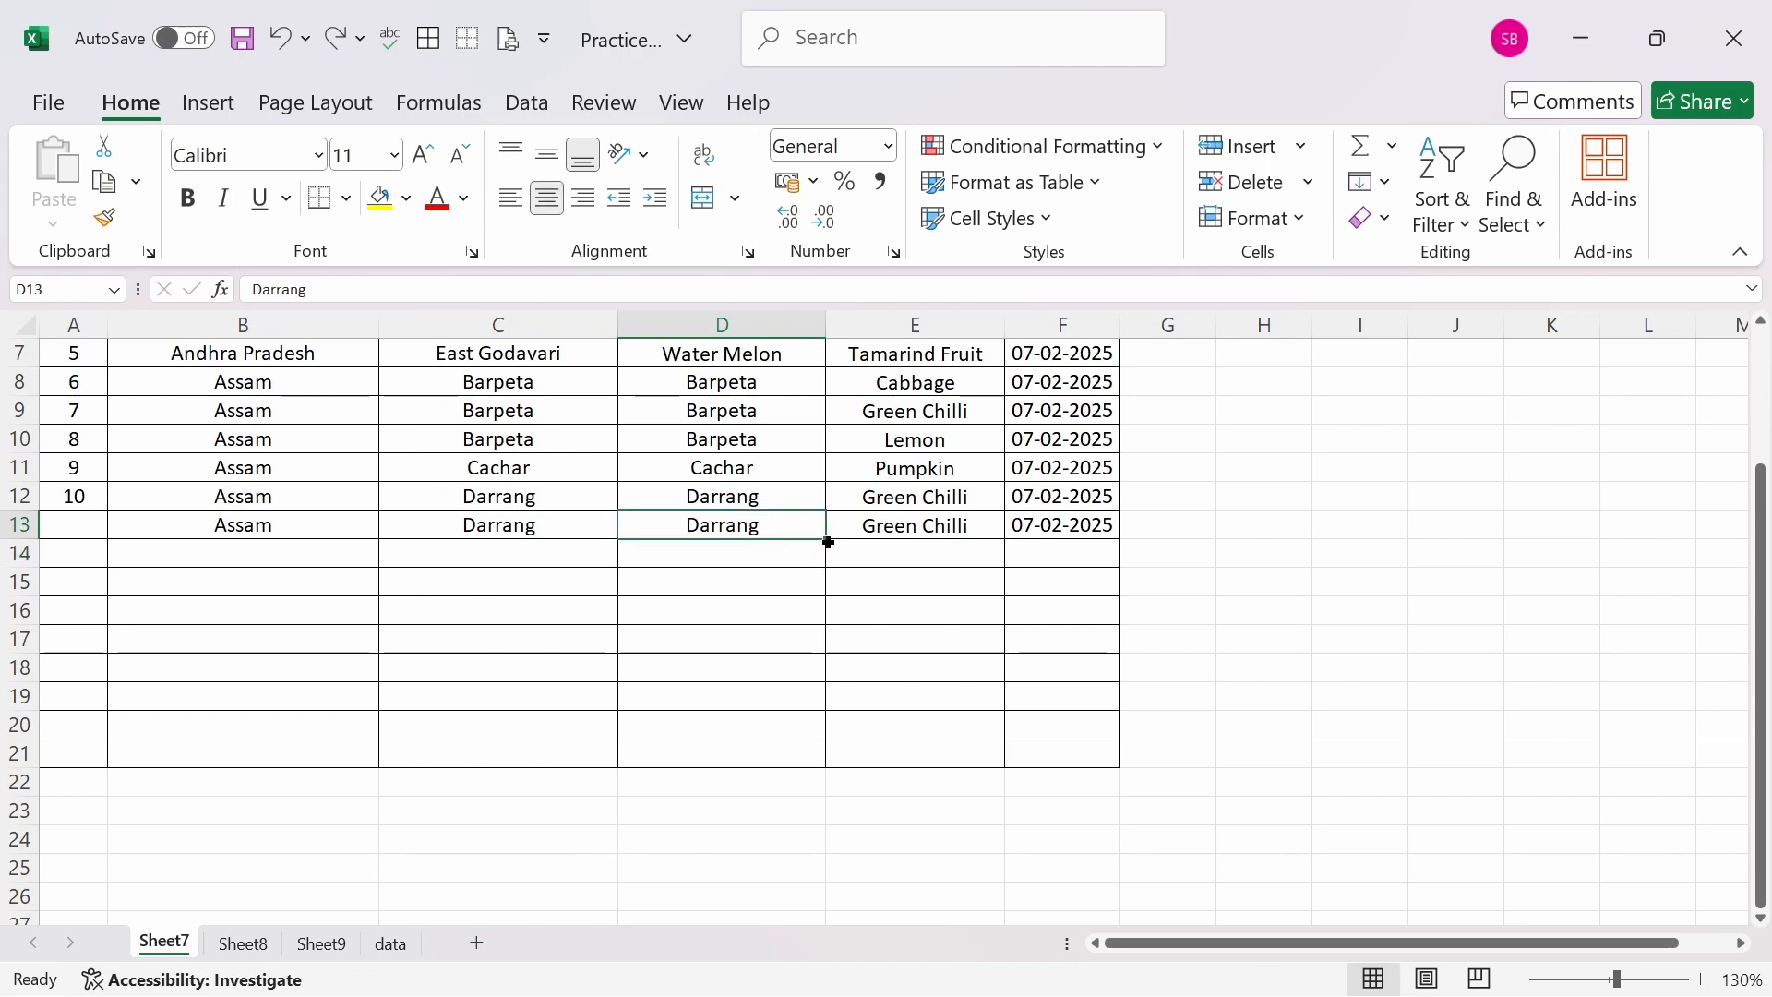
left_click_drag(827, 541, 842, 765)
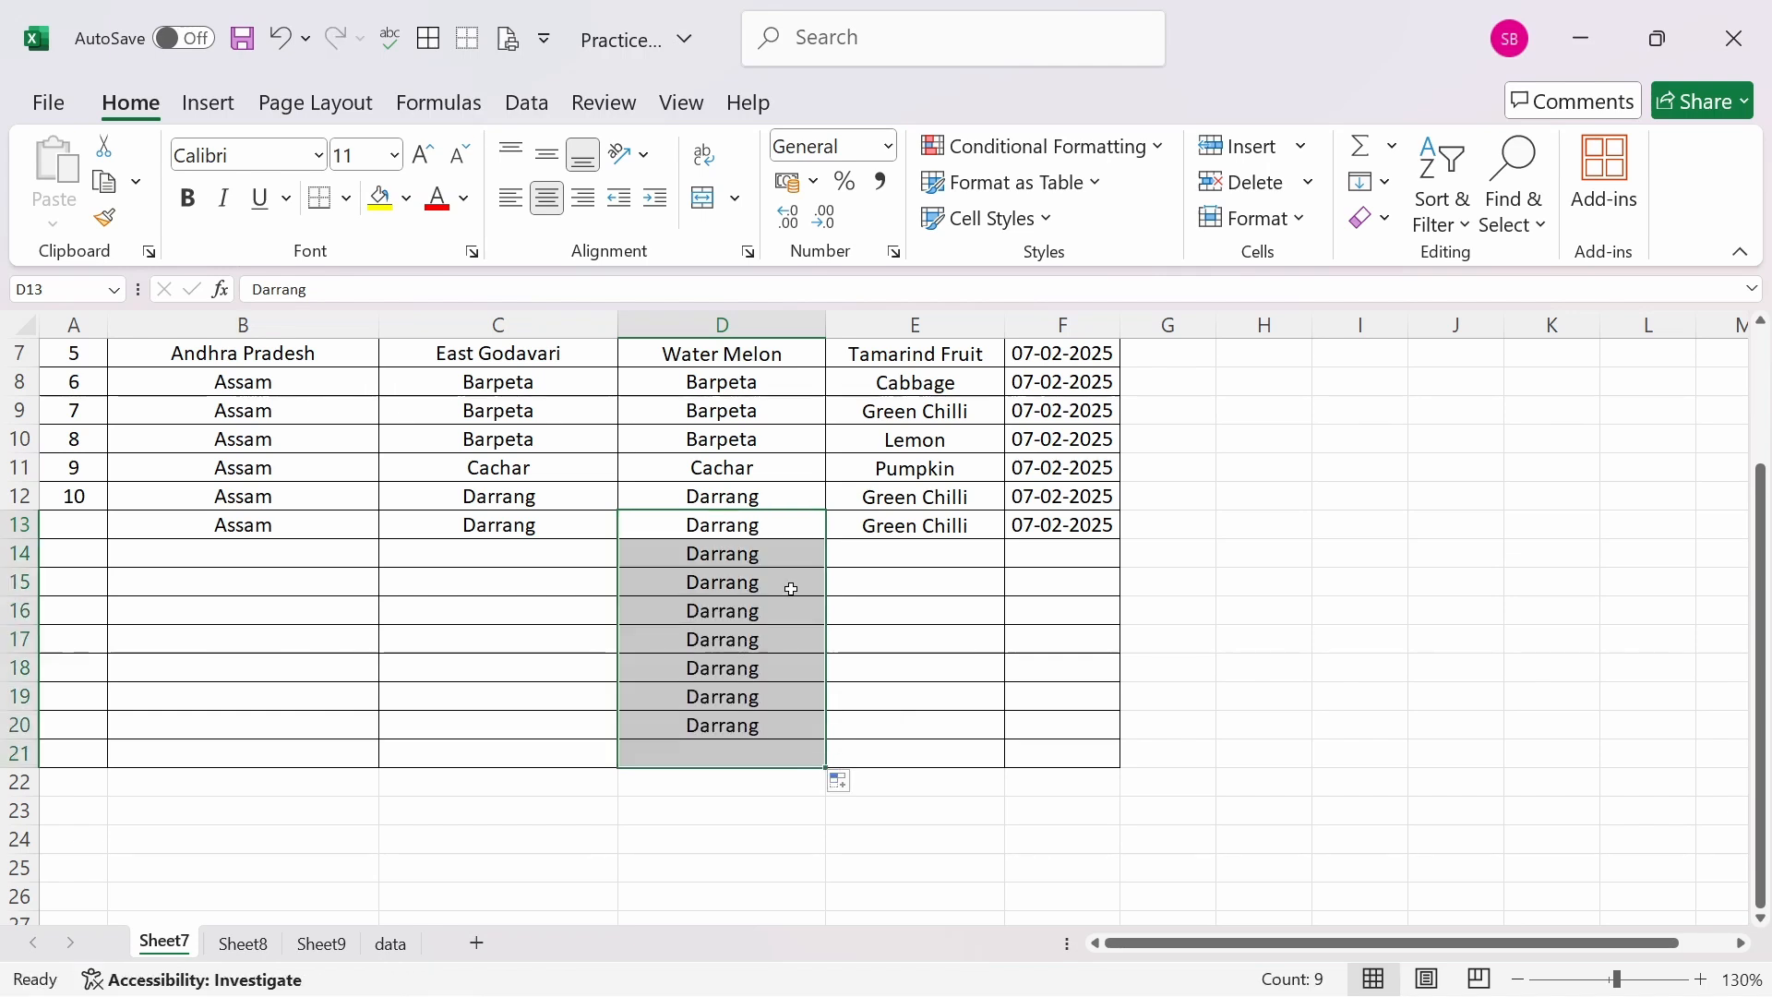
AutoFill Darrang from C13 down to C21, matching the adjacent column D, and undo the fill.
left_click(543, 532)
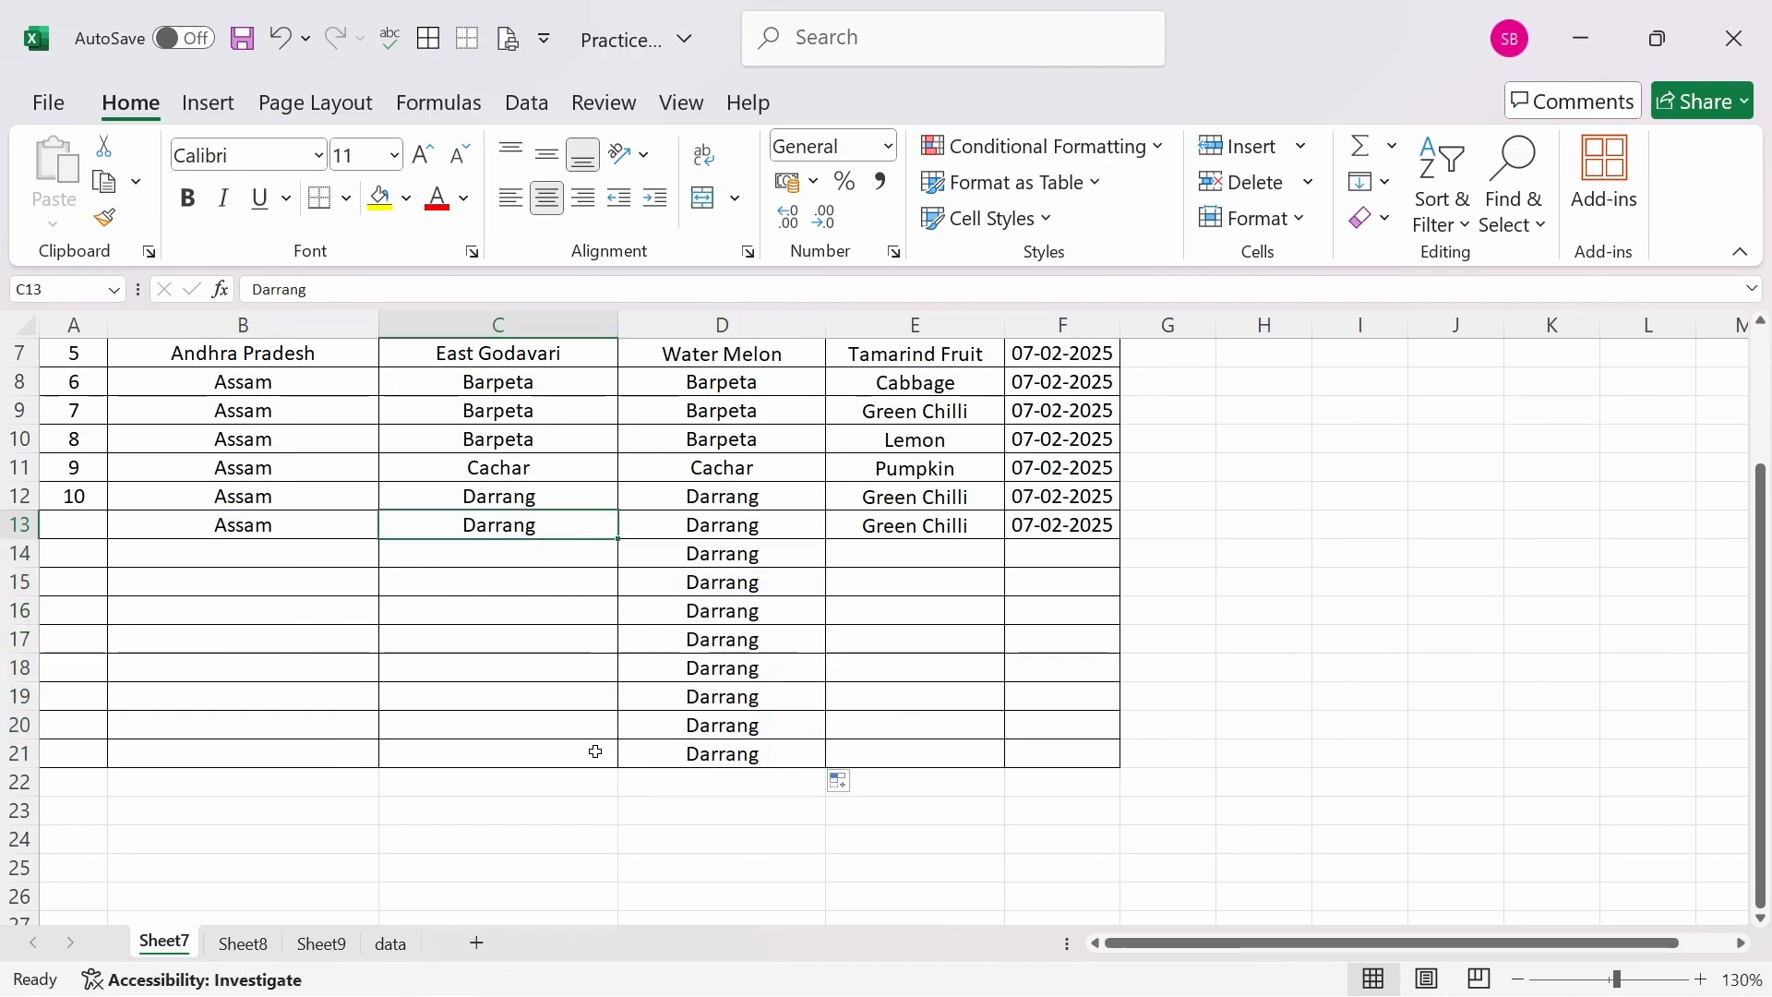
double_click(621, 544)
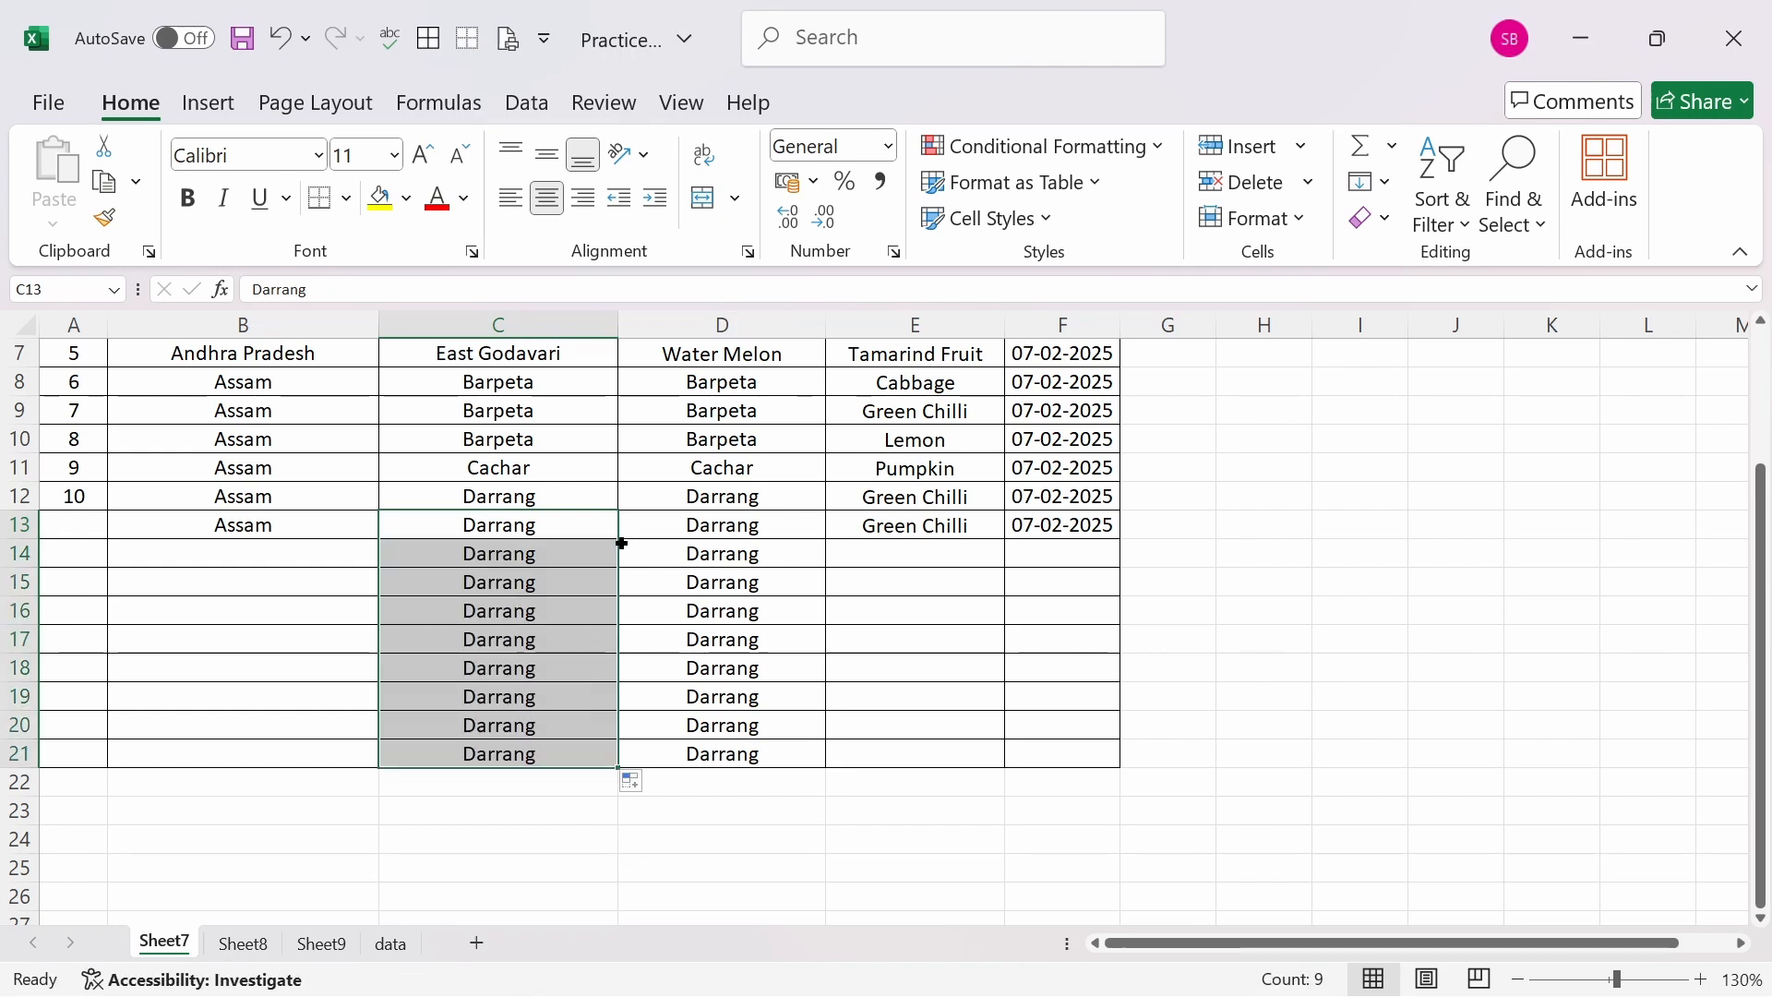
left_click(279, 38)
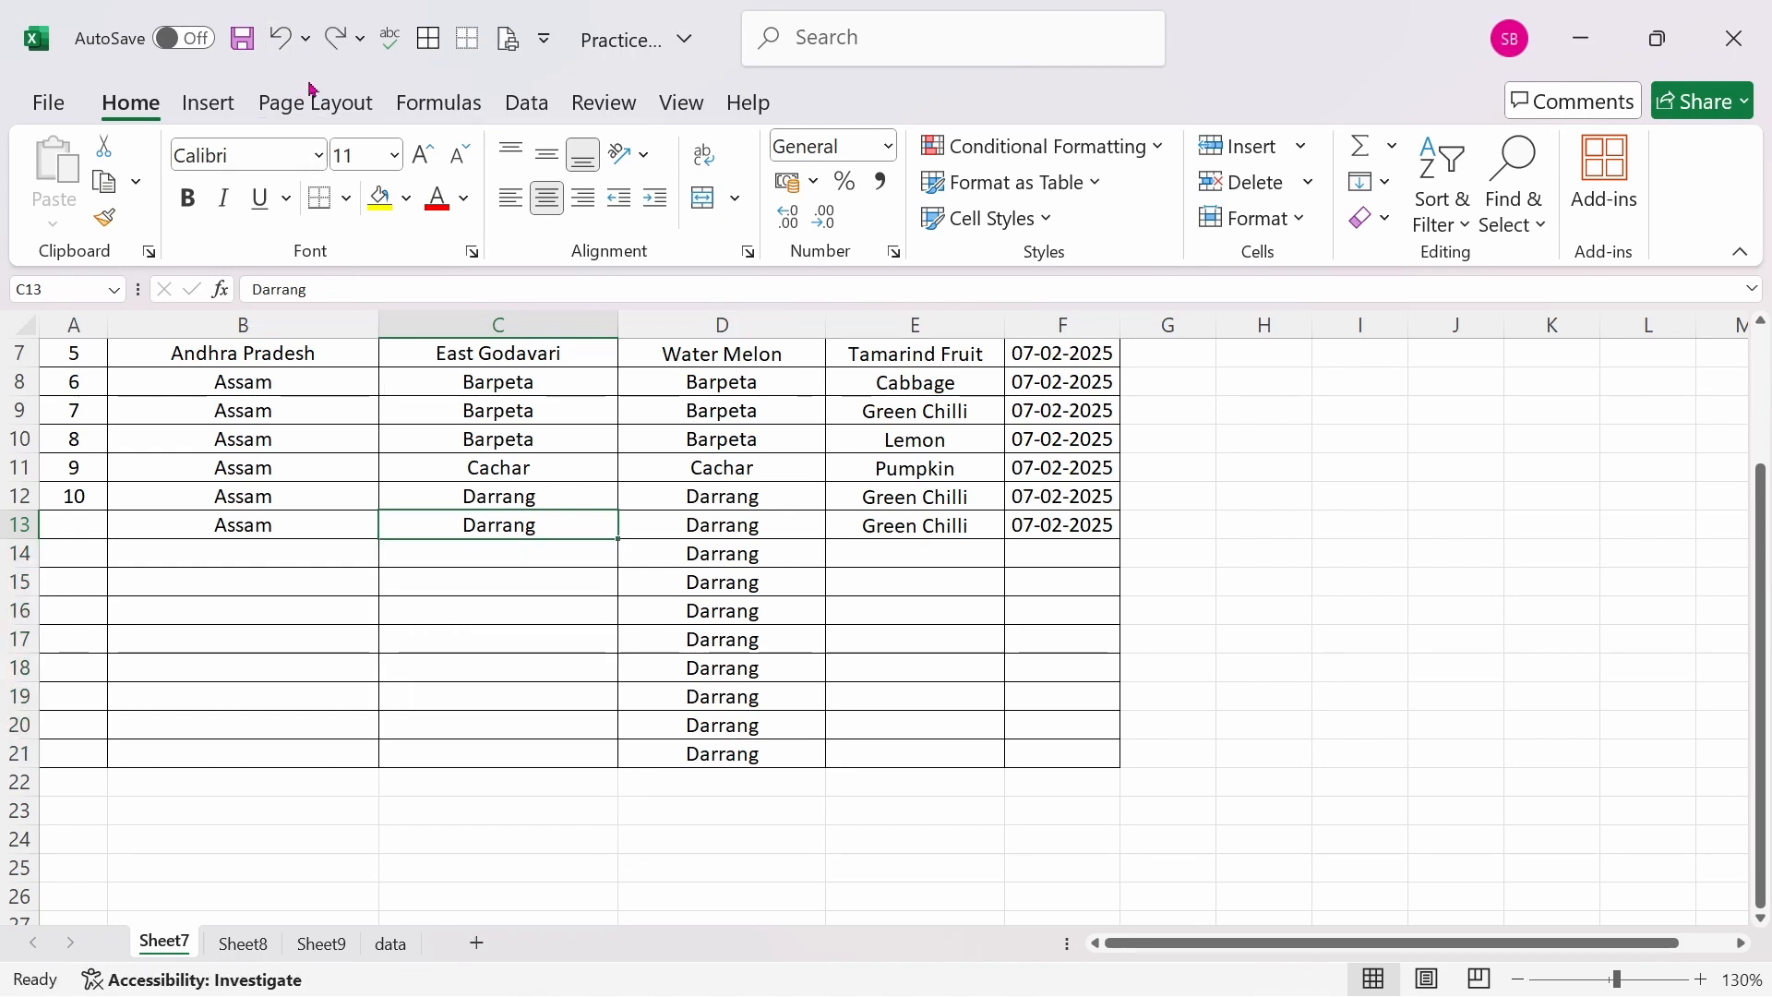
Clear cell D18 to leave a gap in column D, and fill Darrang from C13 down through C17.
left_click(705, 668)
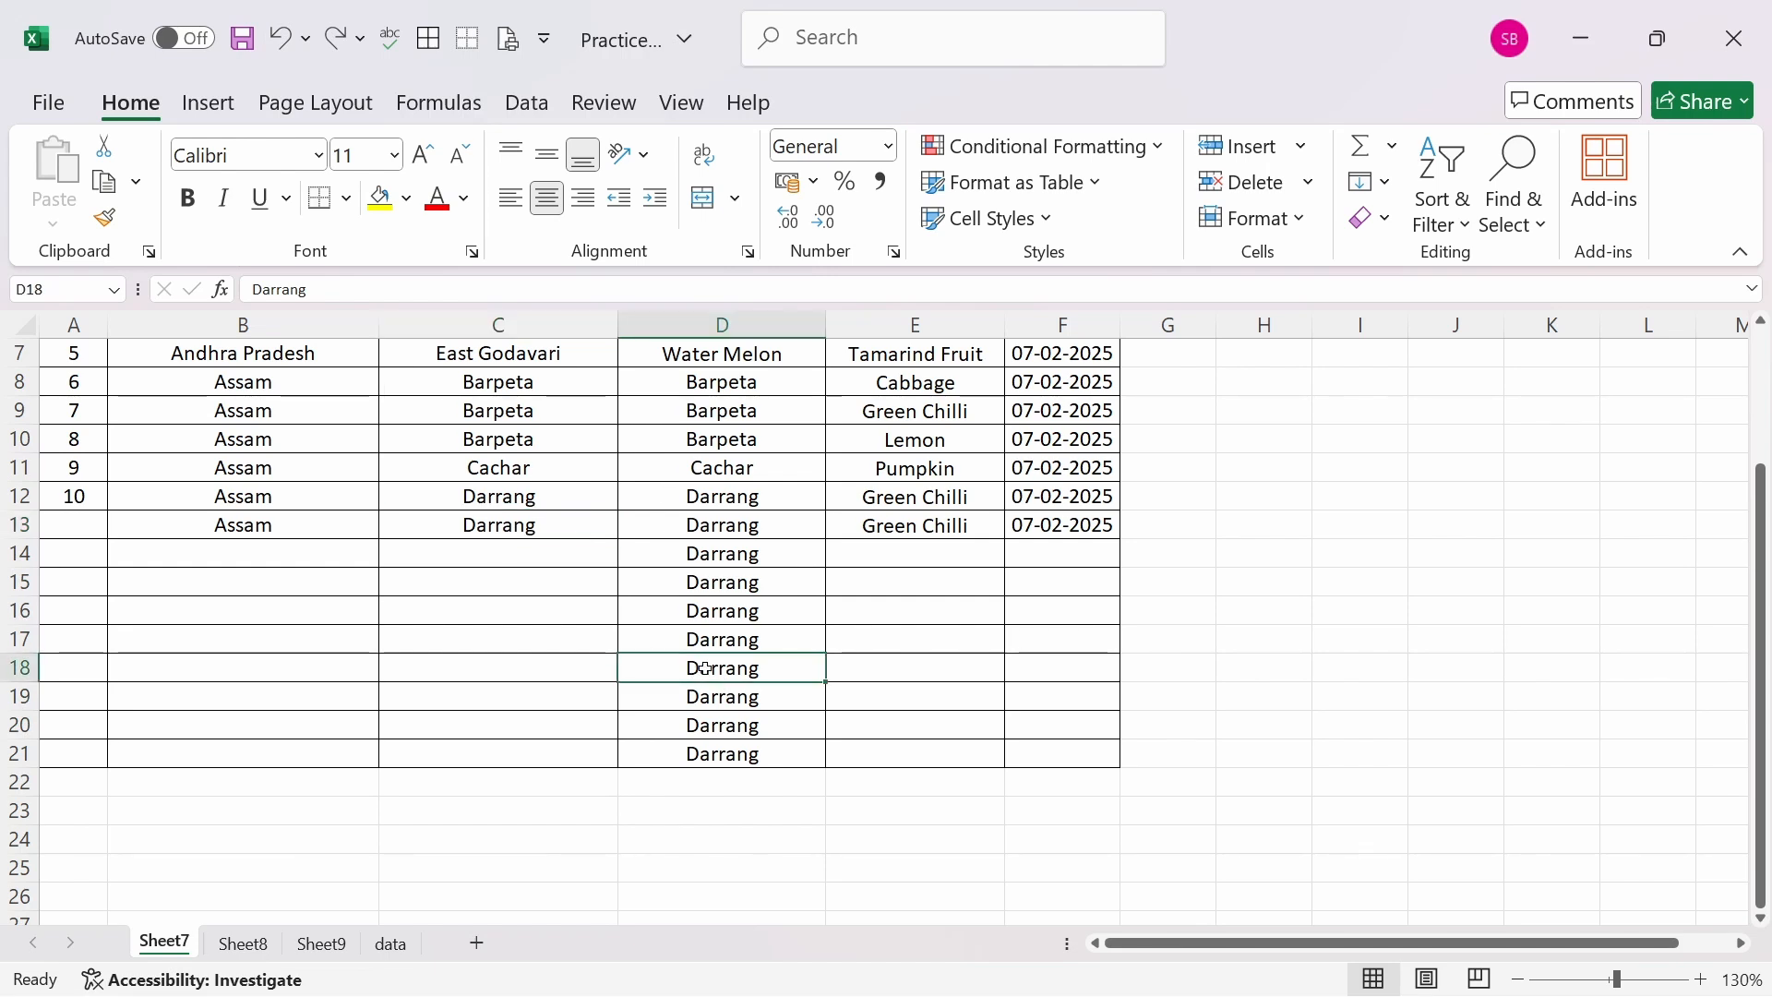
key("Delete")
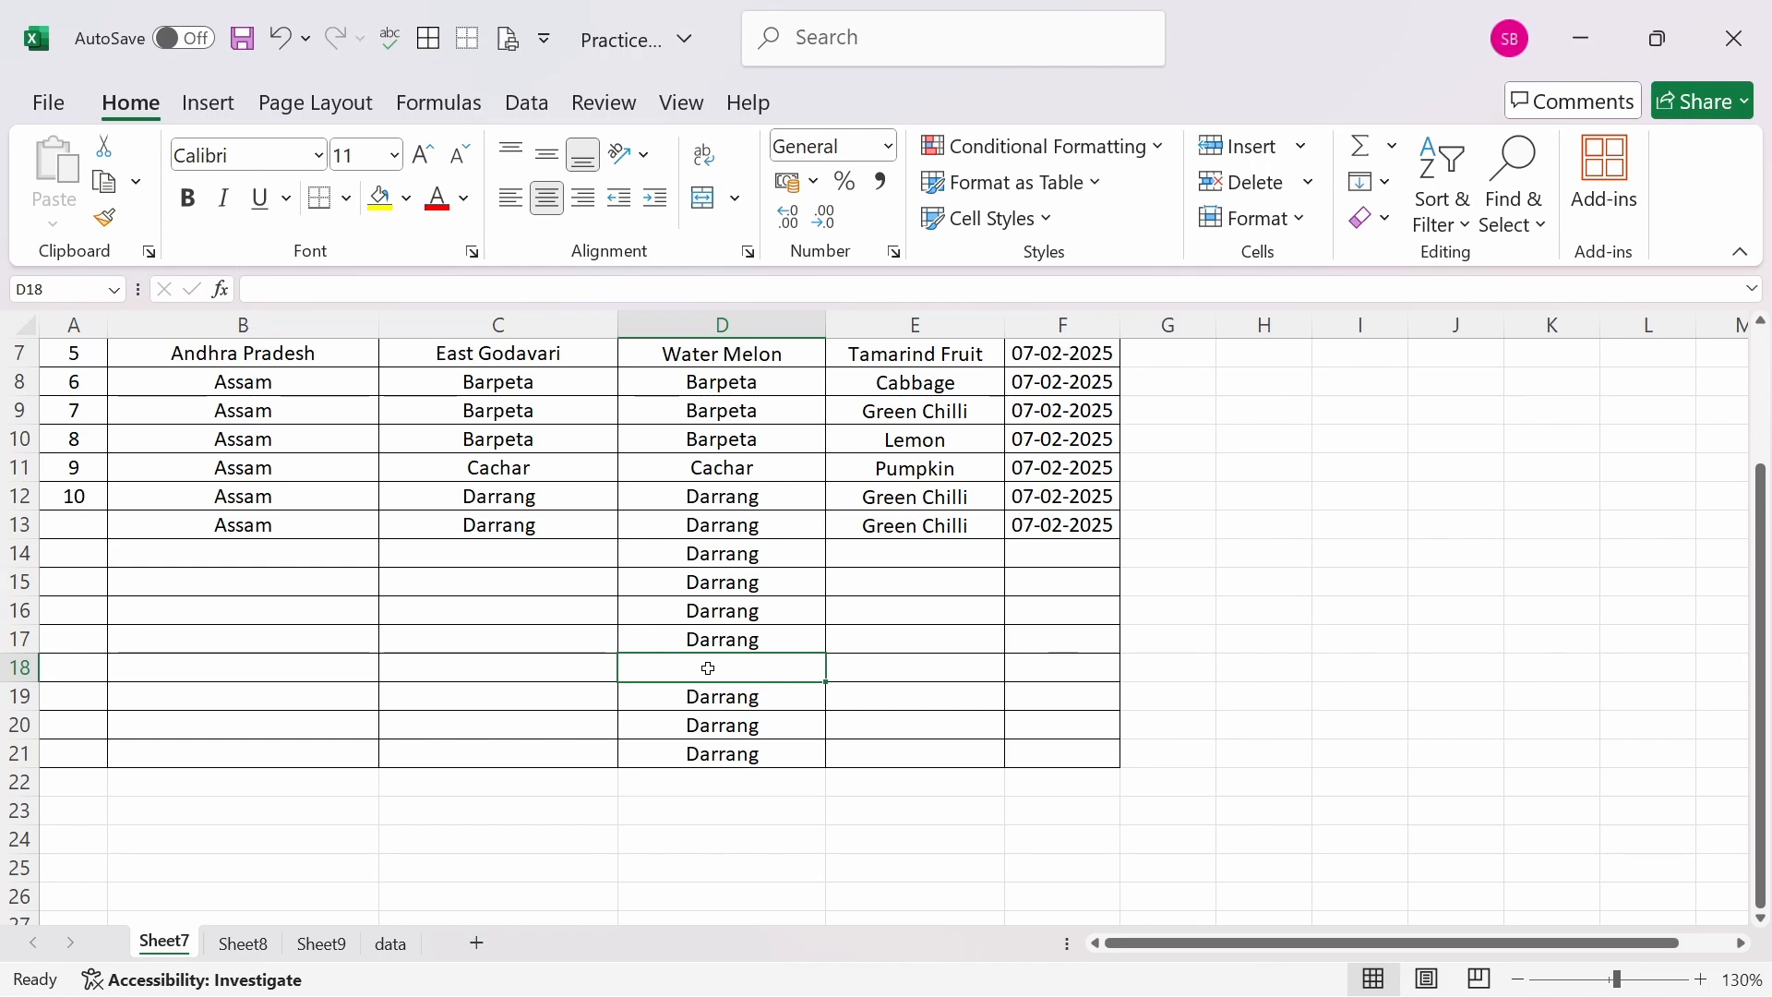
left_click(551, 525)
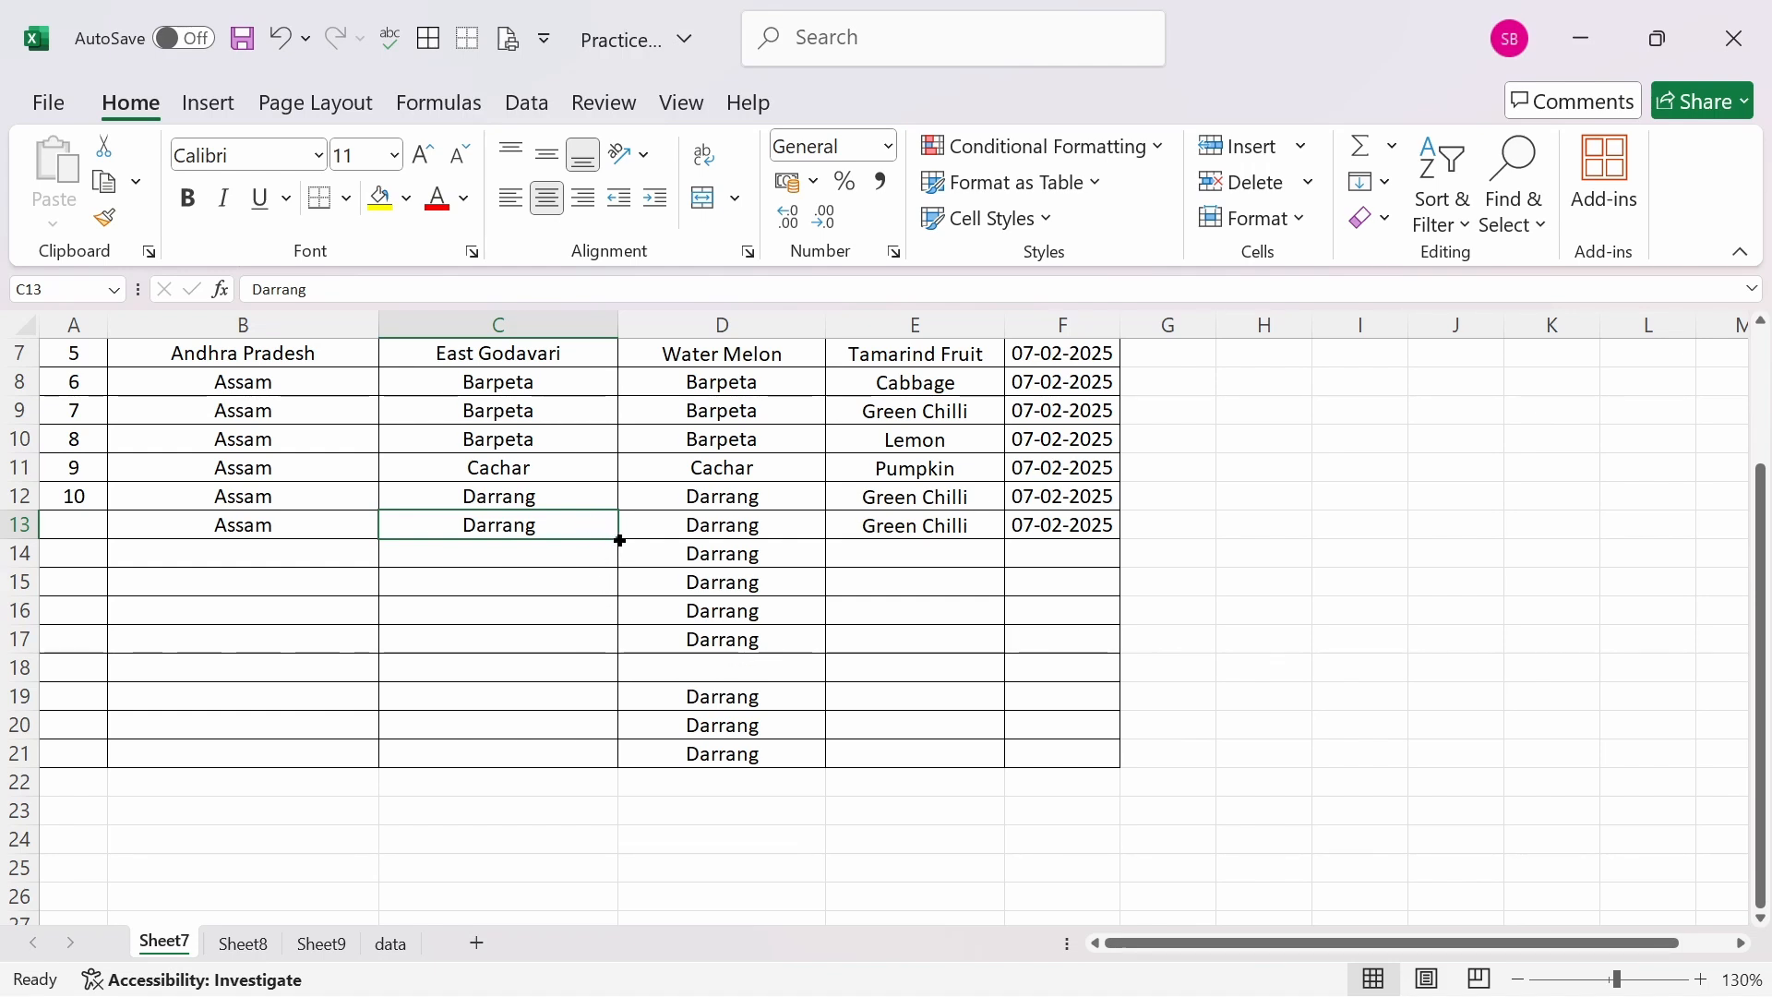
left_click_drag(619, 541, 618, 649)
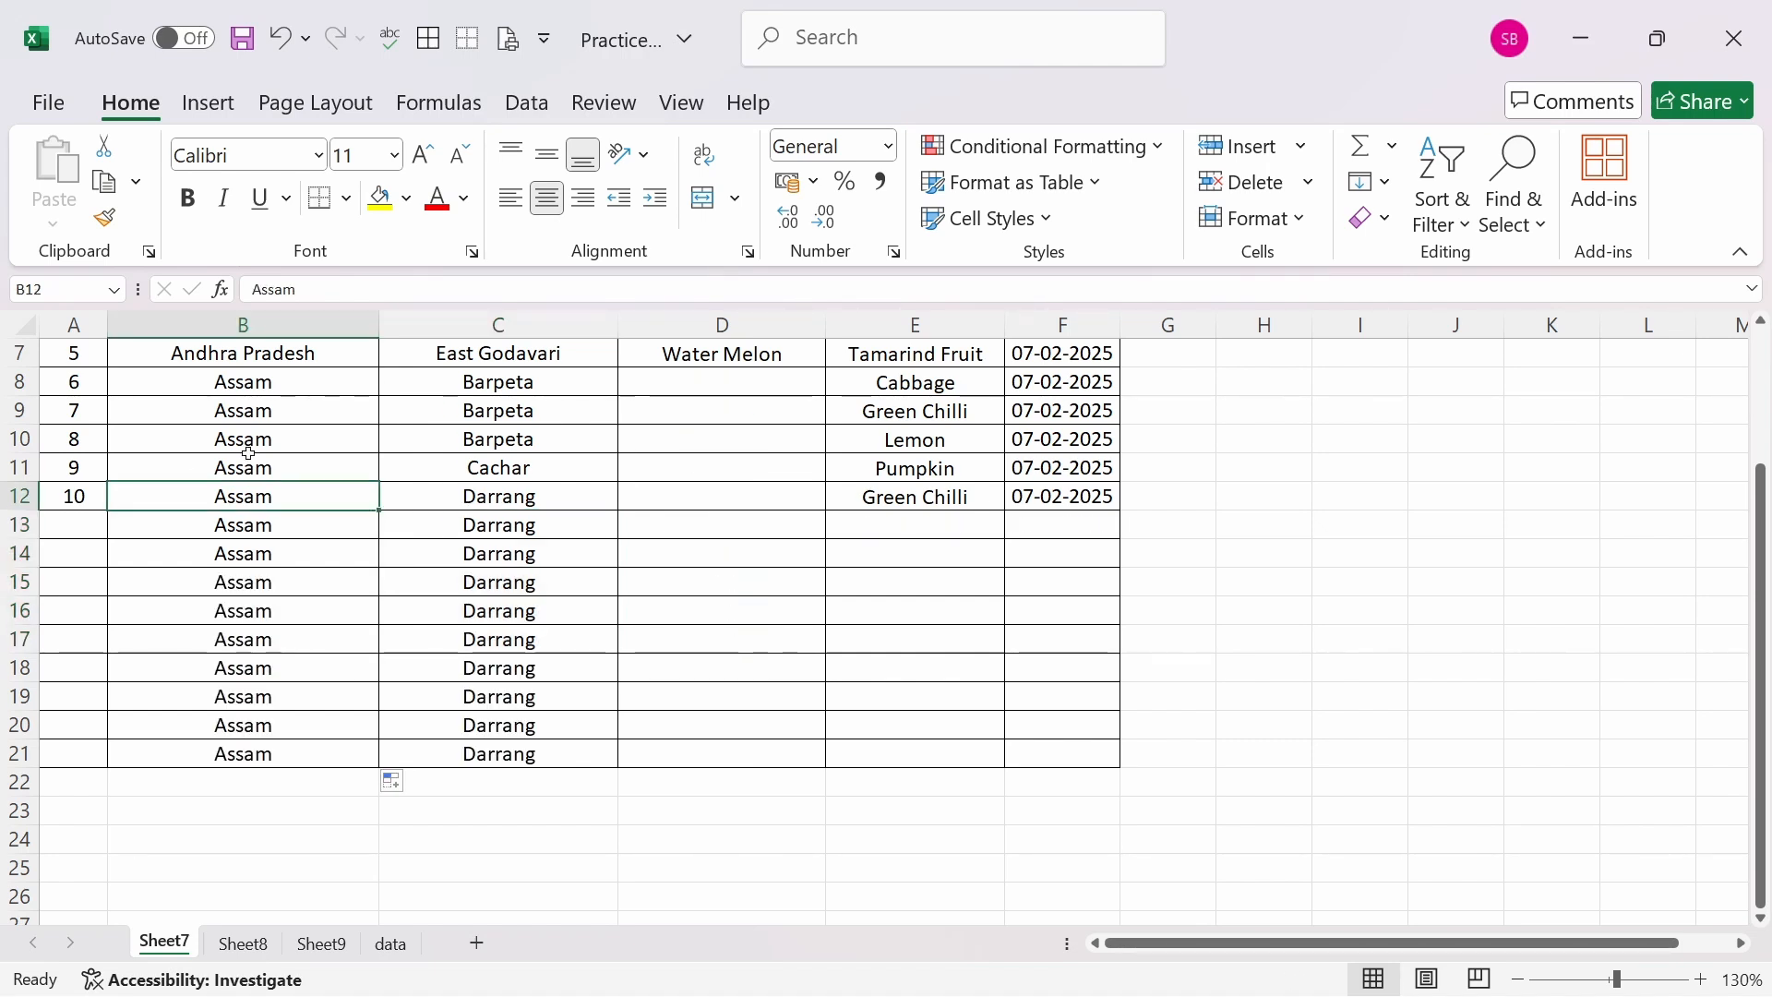
Fill the serial number 10 from A12 down through A21, and undo the fill.
left_click(83, 496)
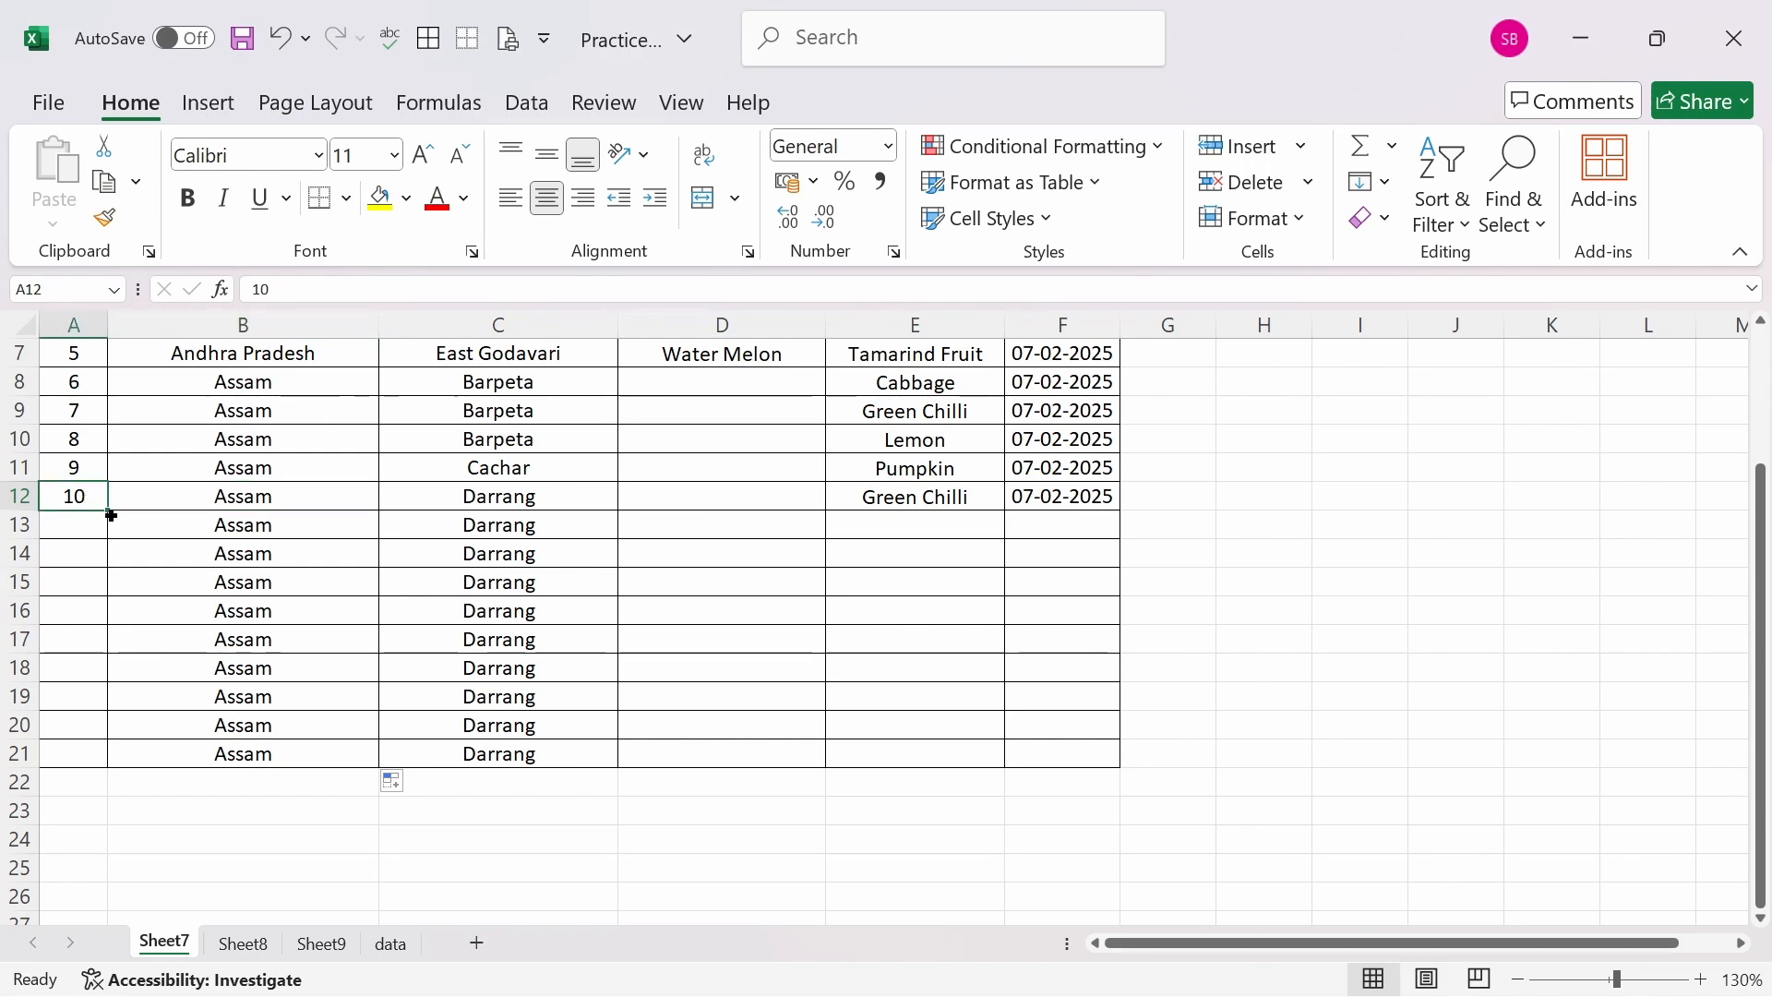
double_click(111, 514)
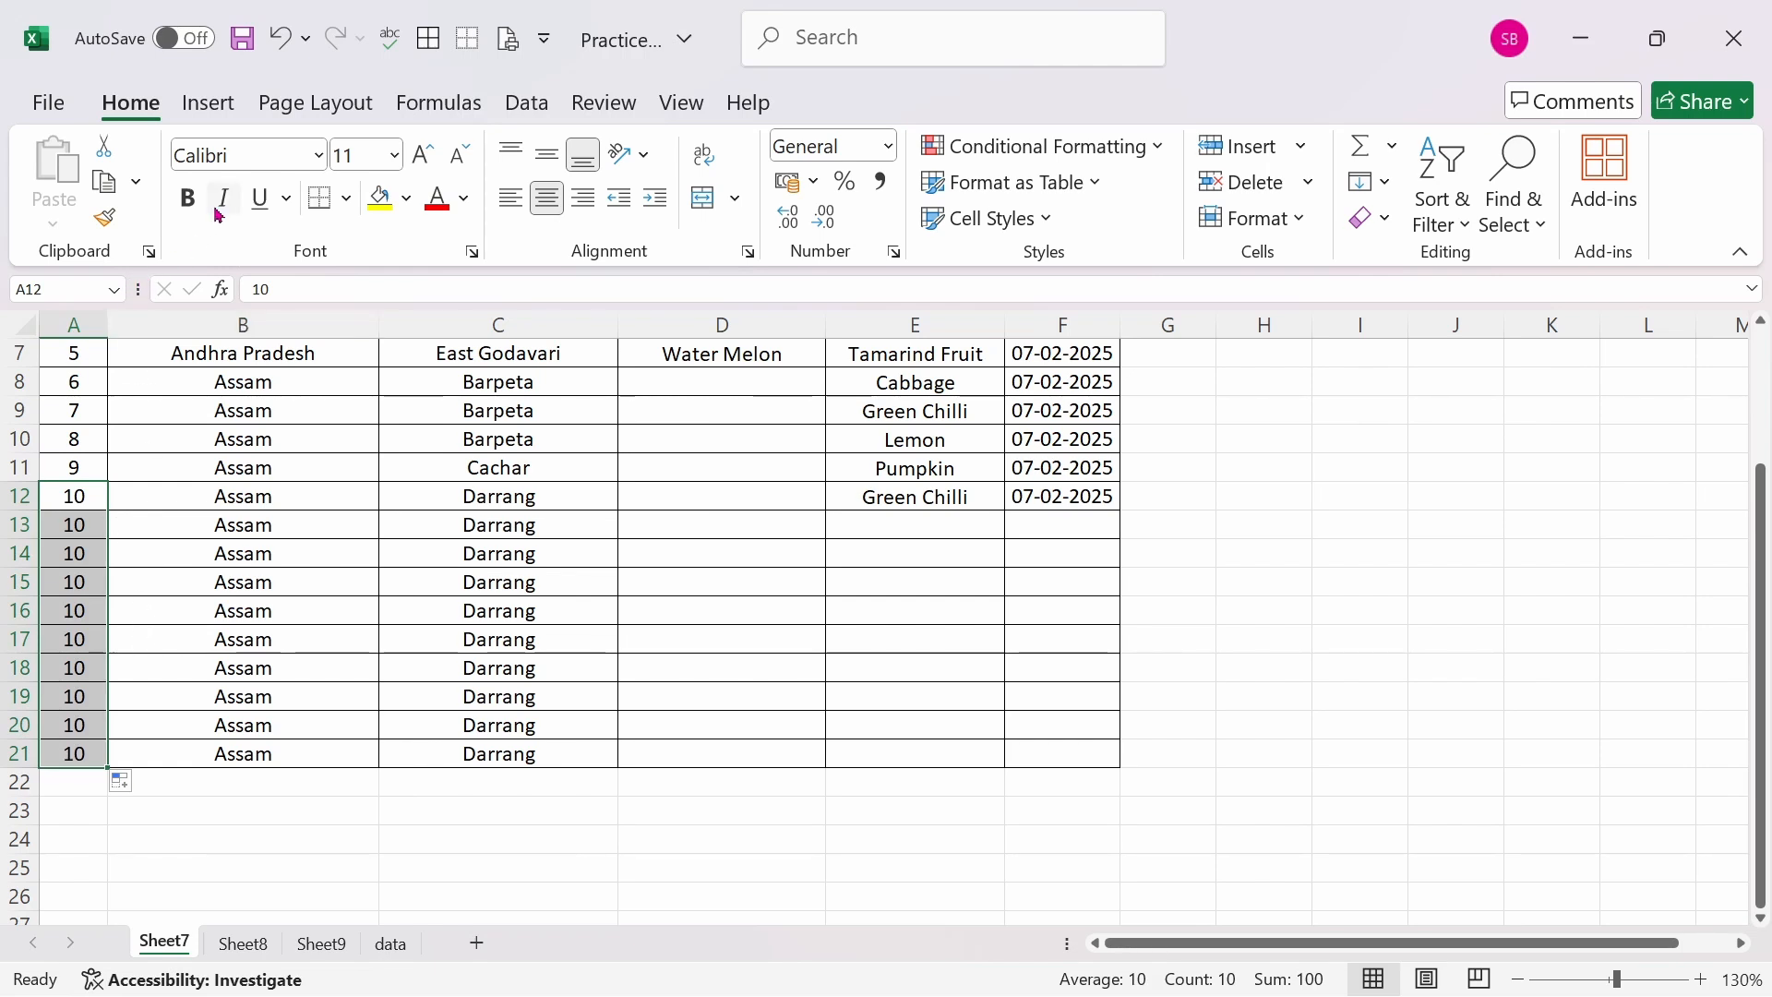
left_click(279, 37)
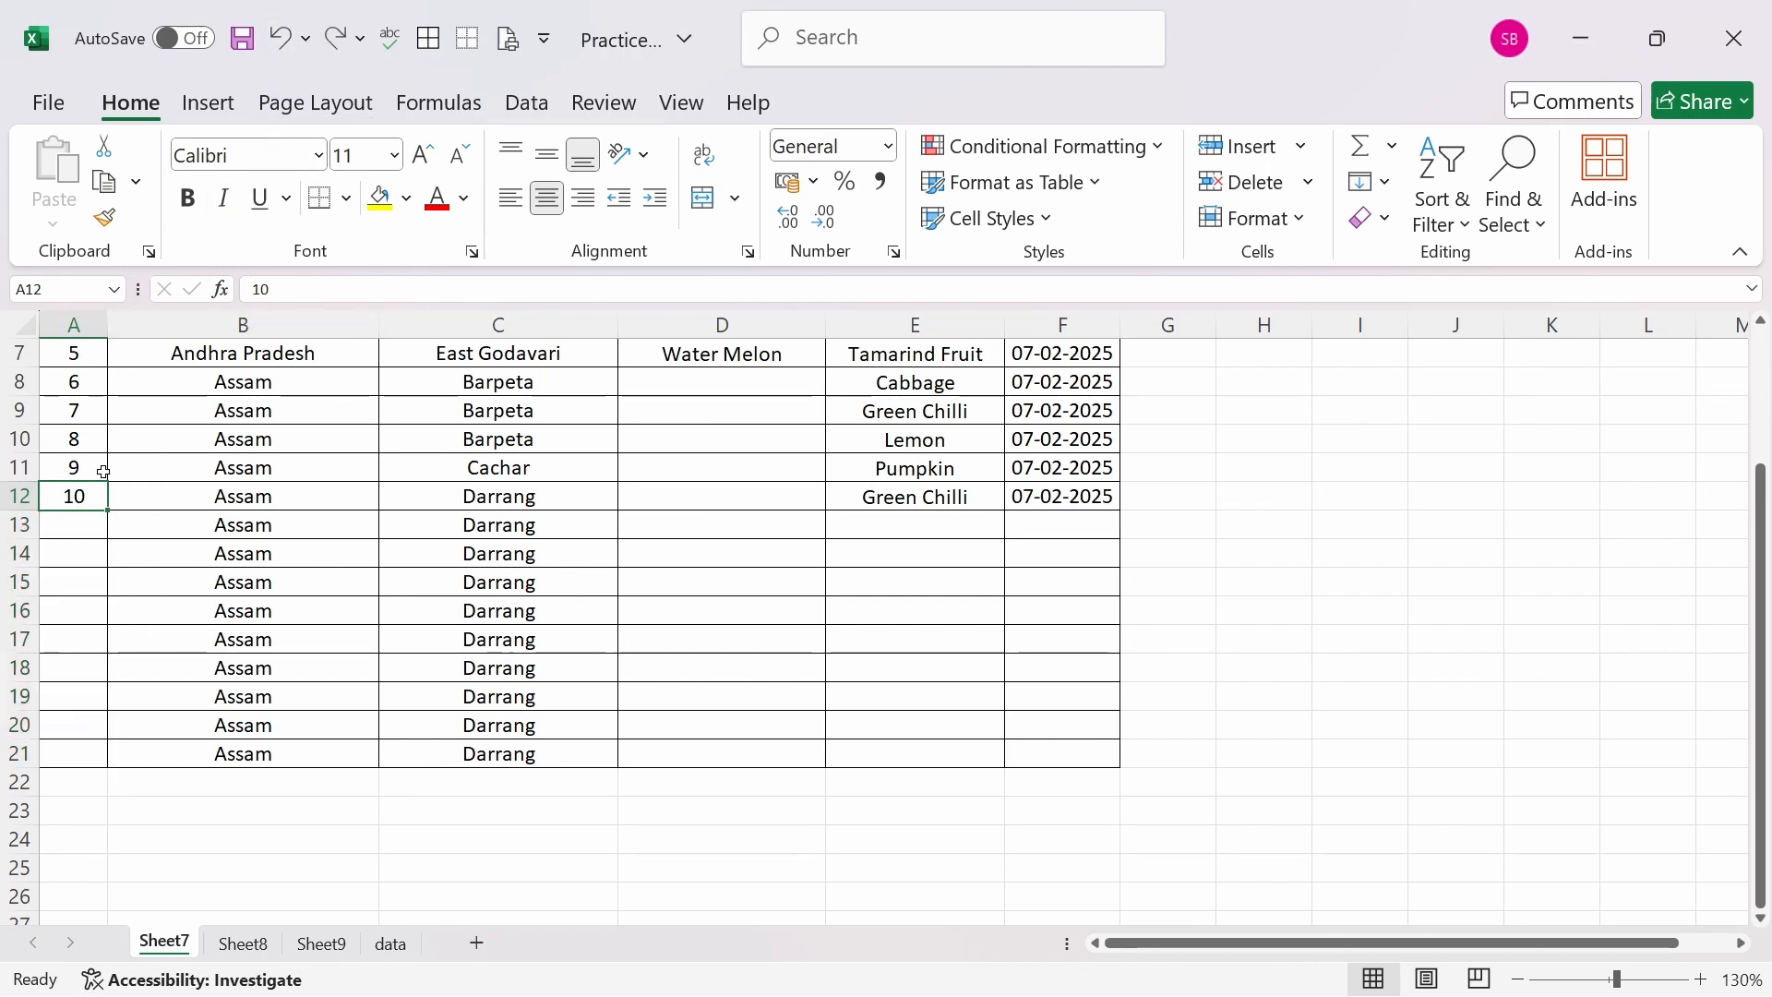
Extend the serial number series from A11:A12 down column A, matching the length of the adjacent State column.
left_click_drag(104, 472, 95, 498)
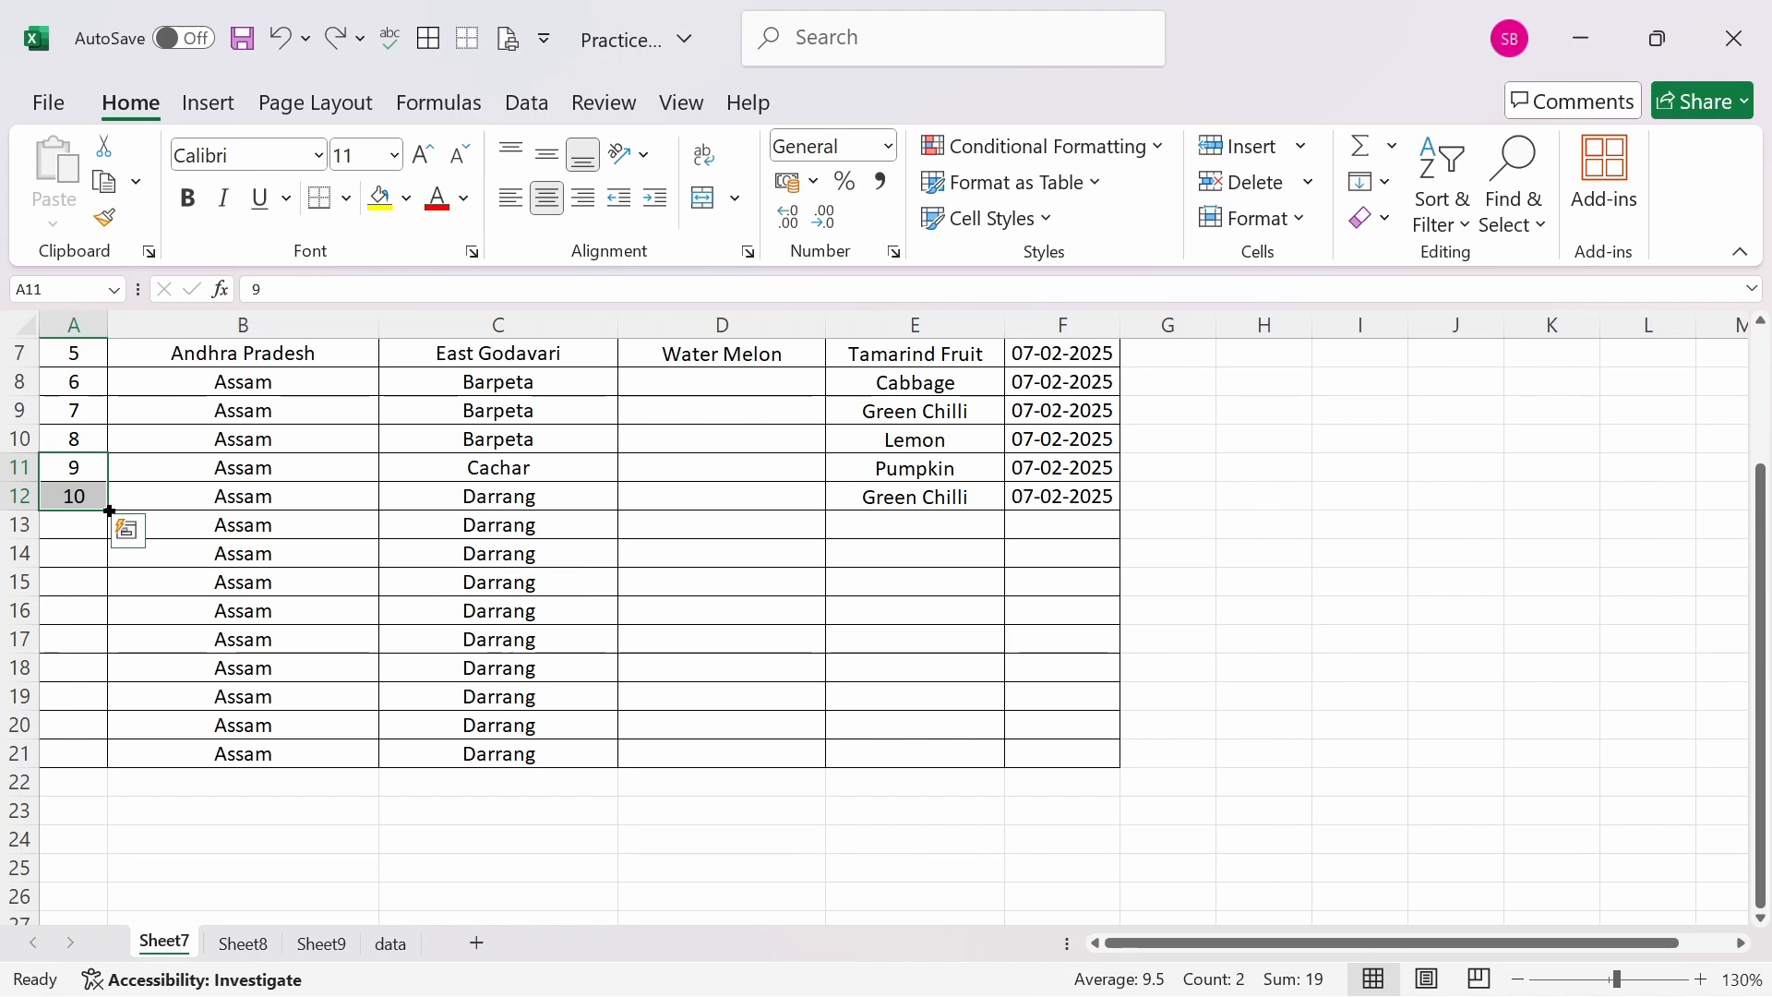
double_click(109, 510)
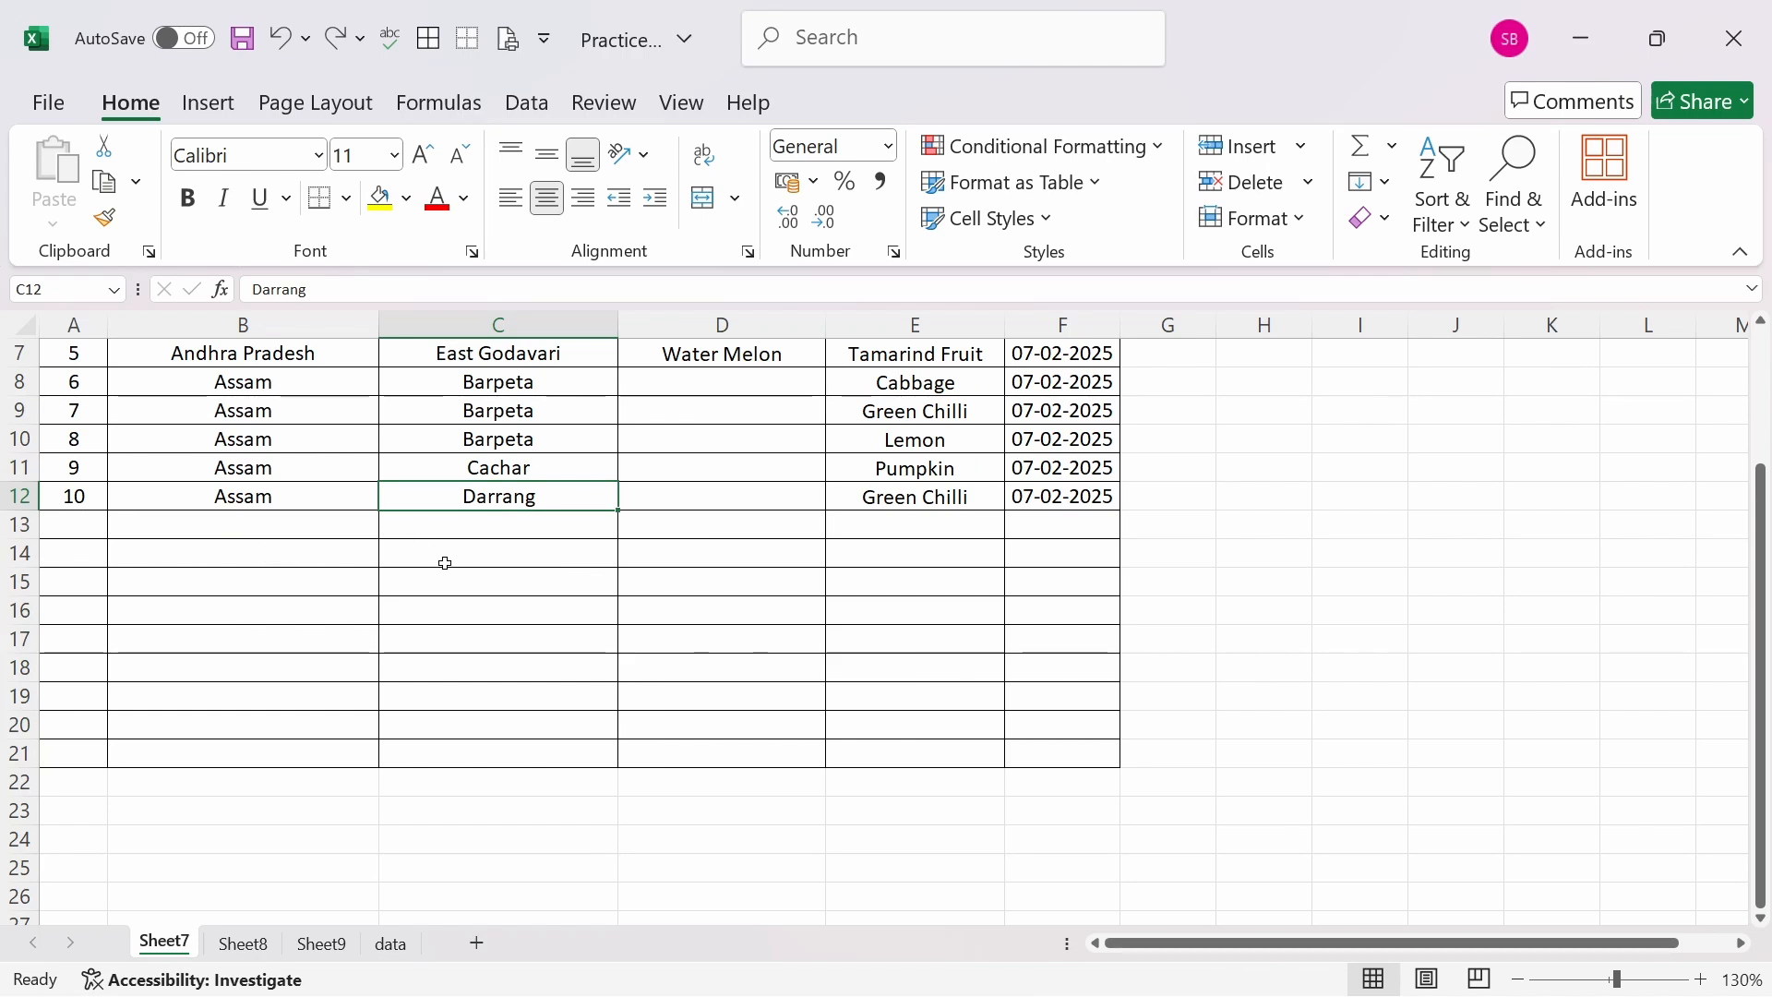
Fill B13 with the state name Assam from the cell above, and undo the fill.
left_click(239, 527)
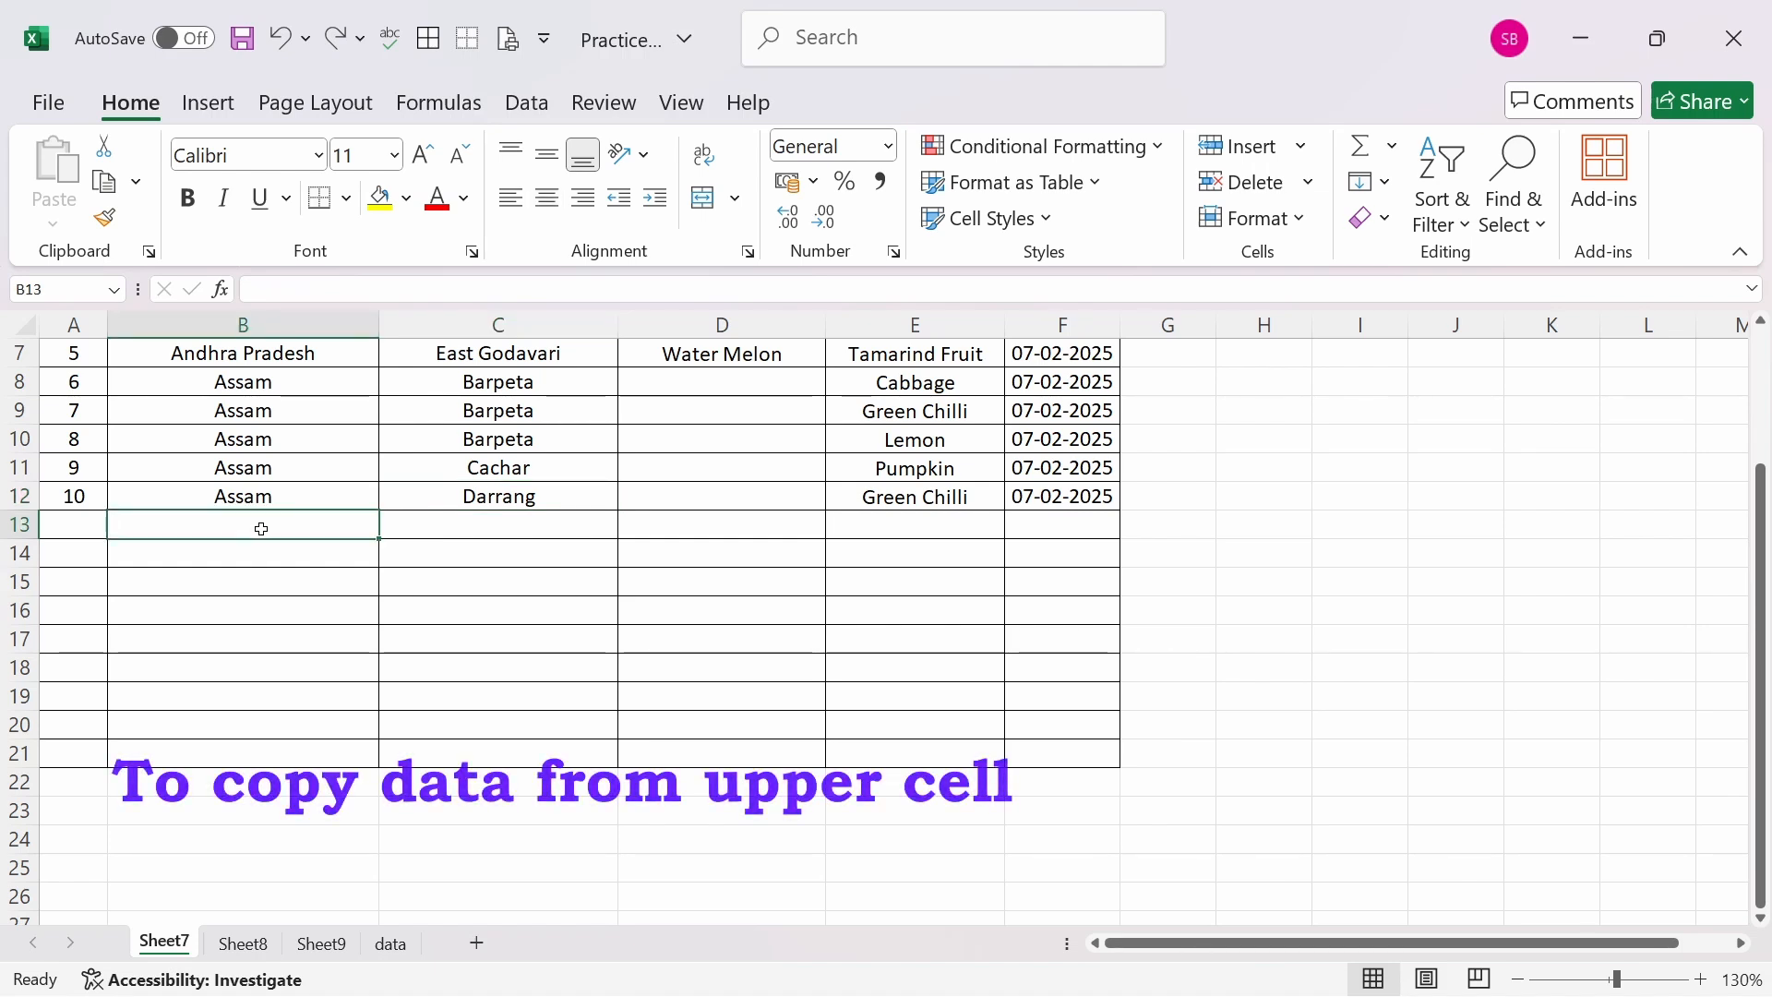
key("ctrl+d")
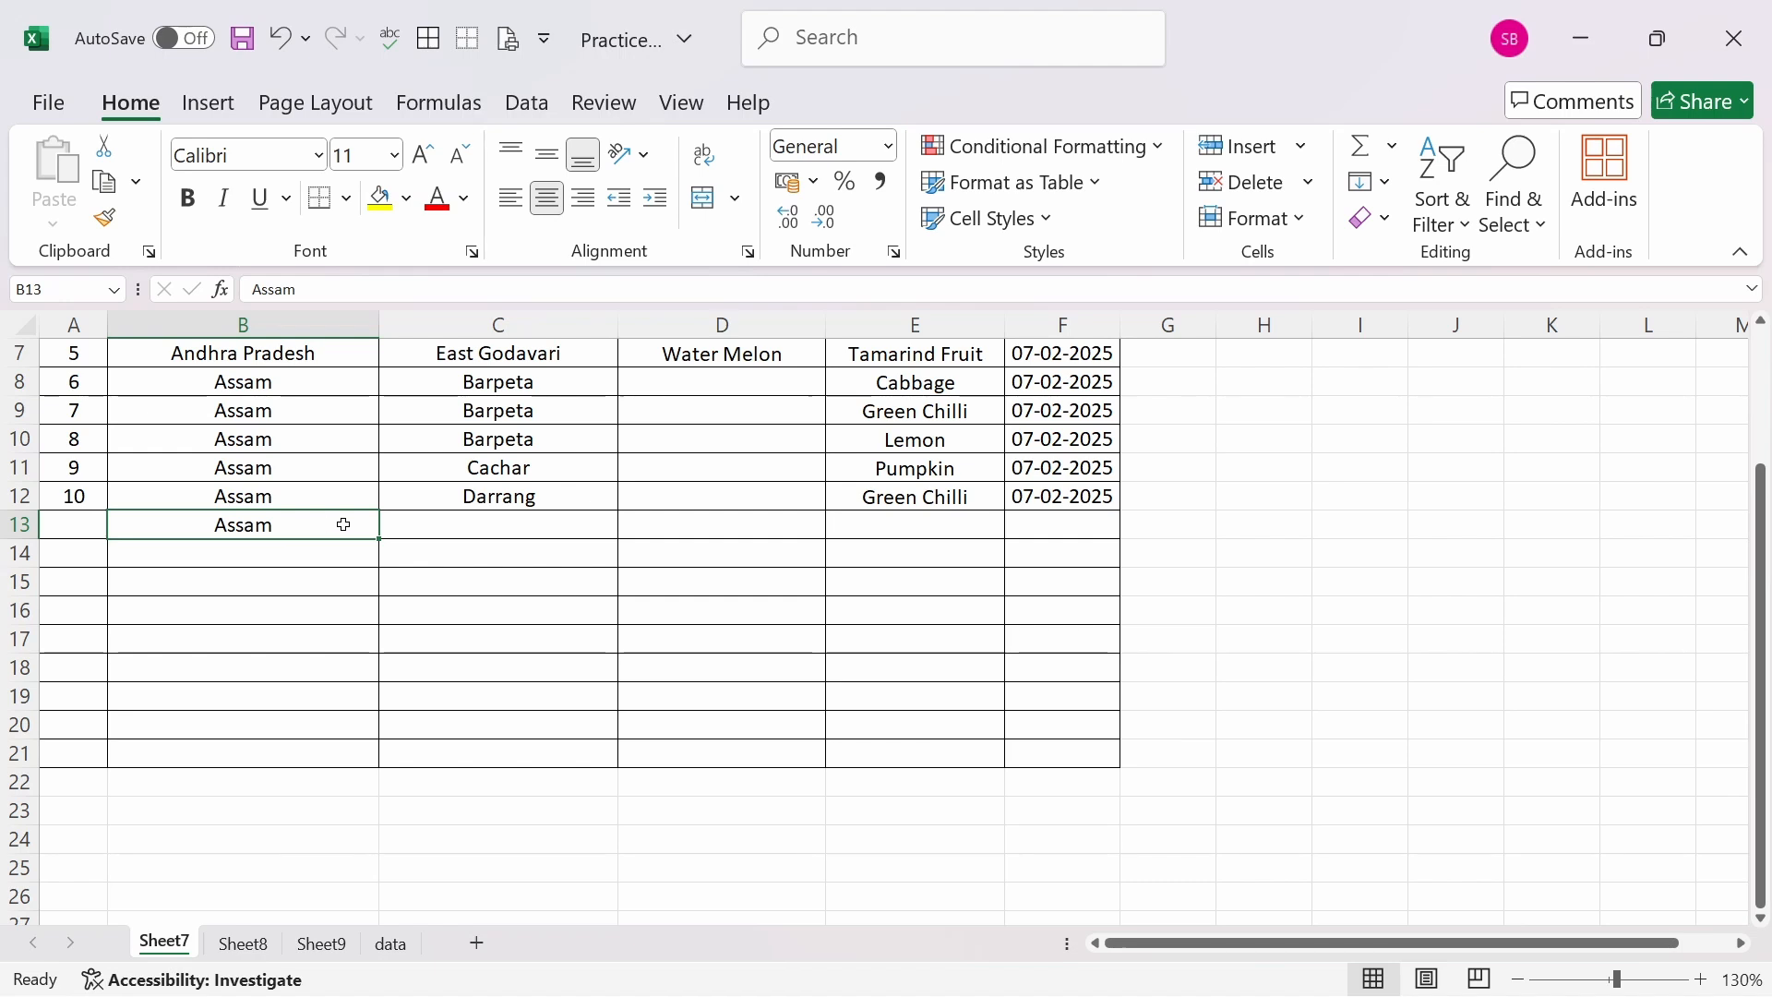
key("ctrl+z")
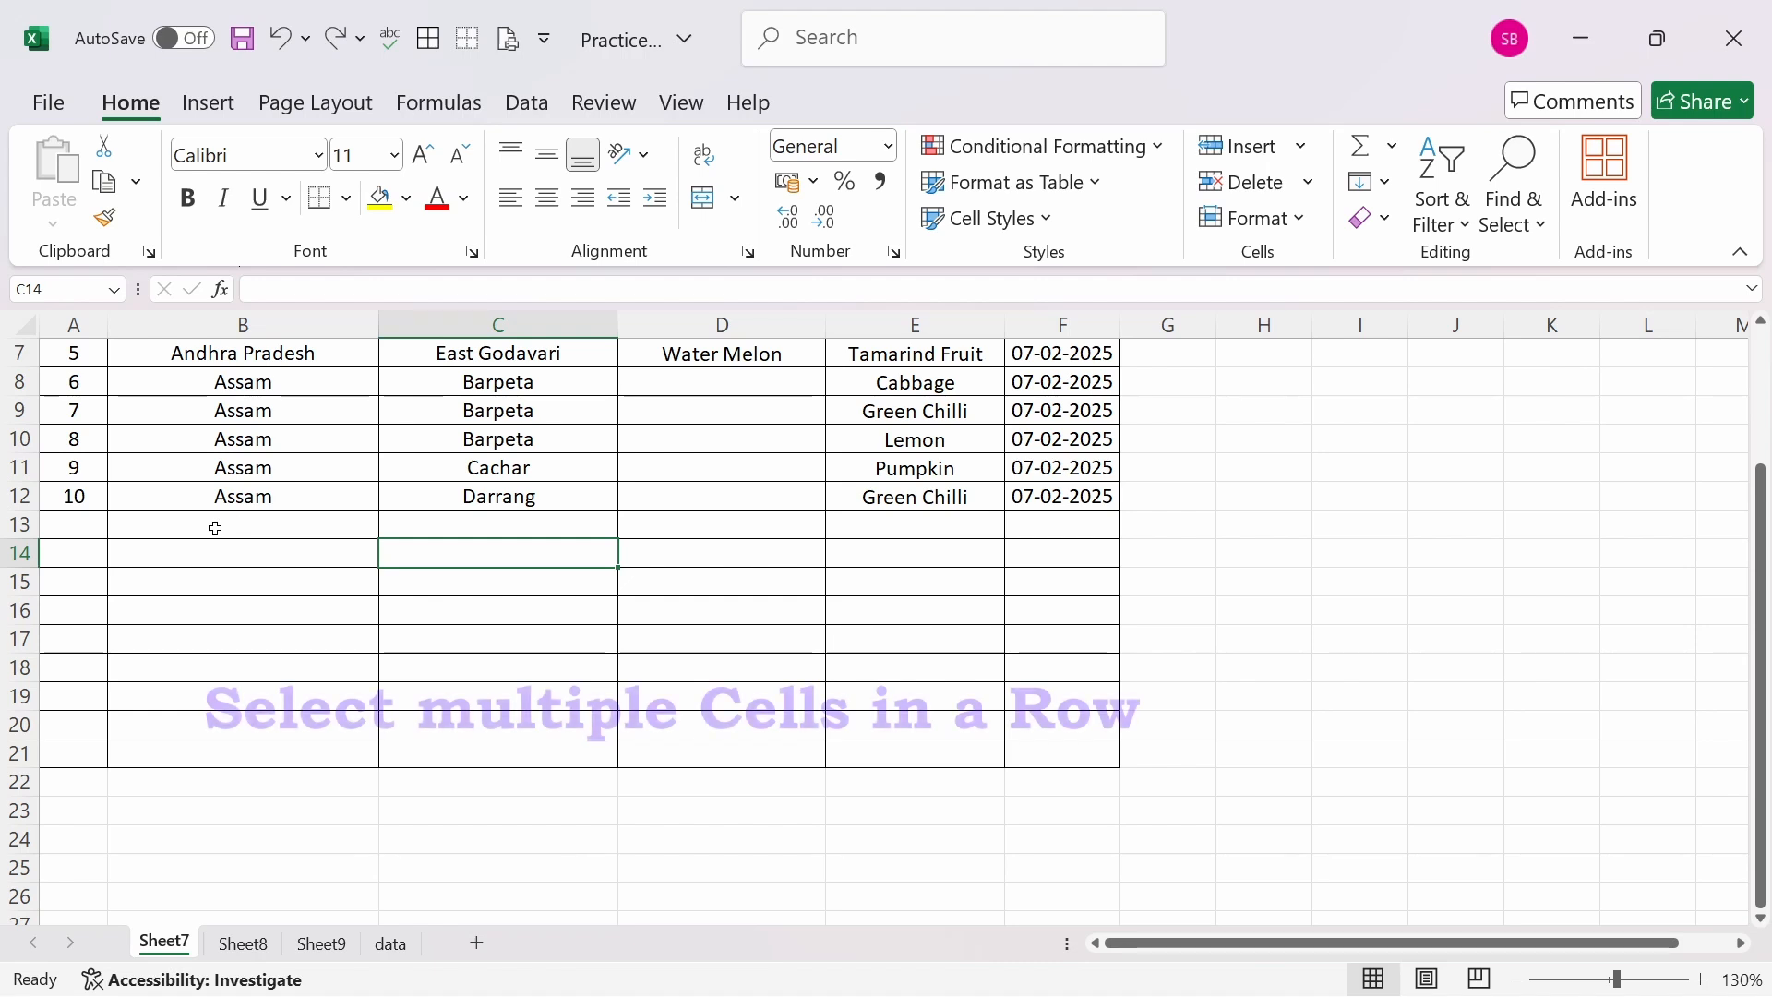
Fill B13:F13 down with the entries of the row above in one operation.
left_click_drag(205, 523, 1066, 524)
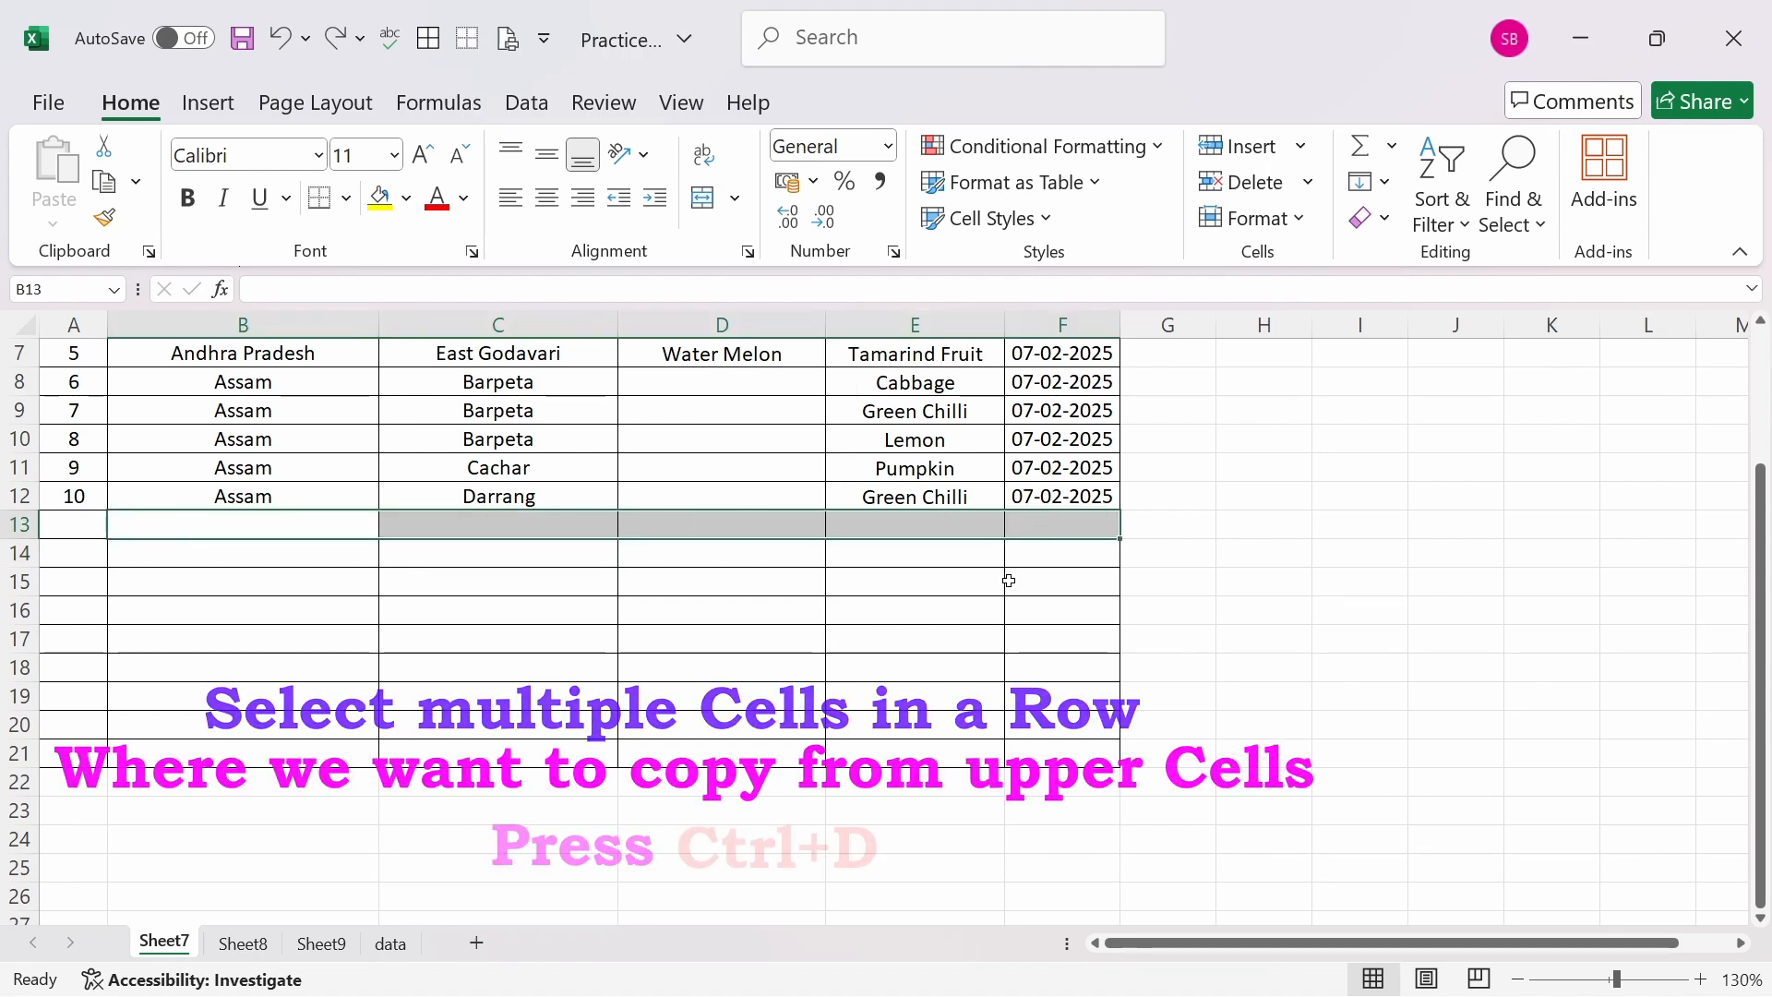
key("ctrl+d")
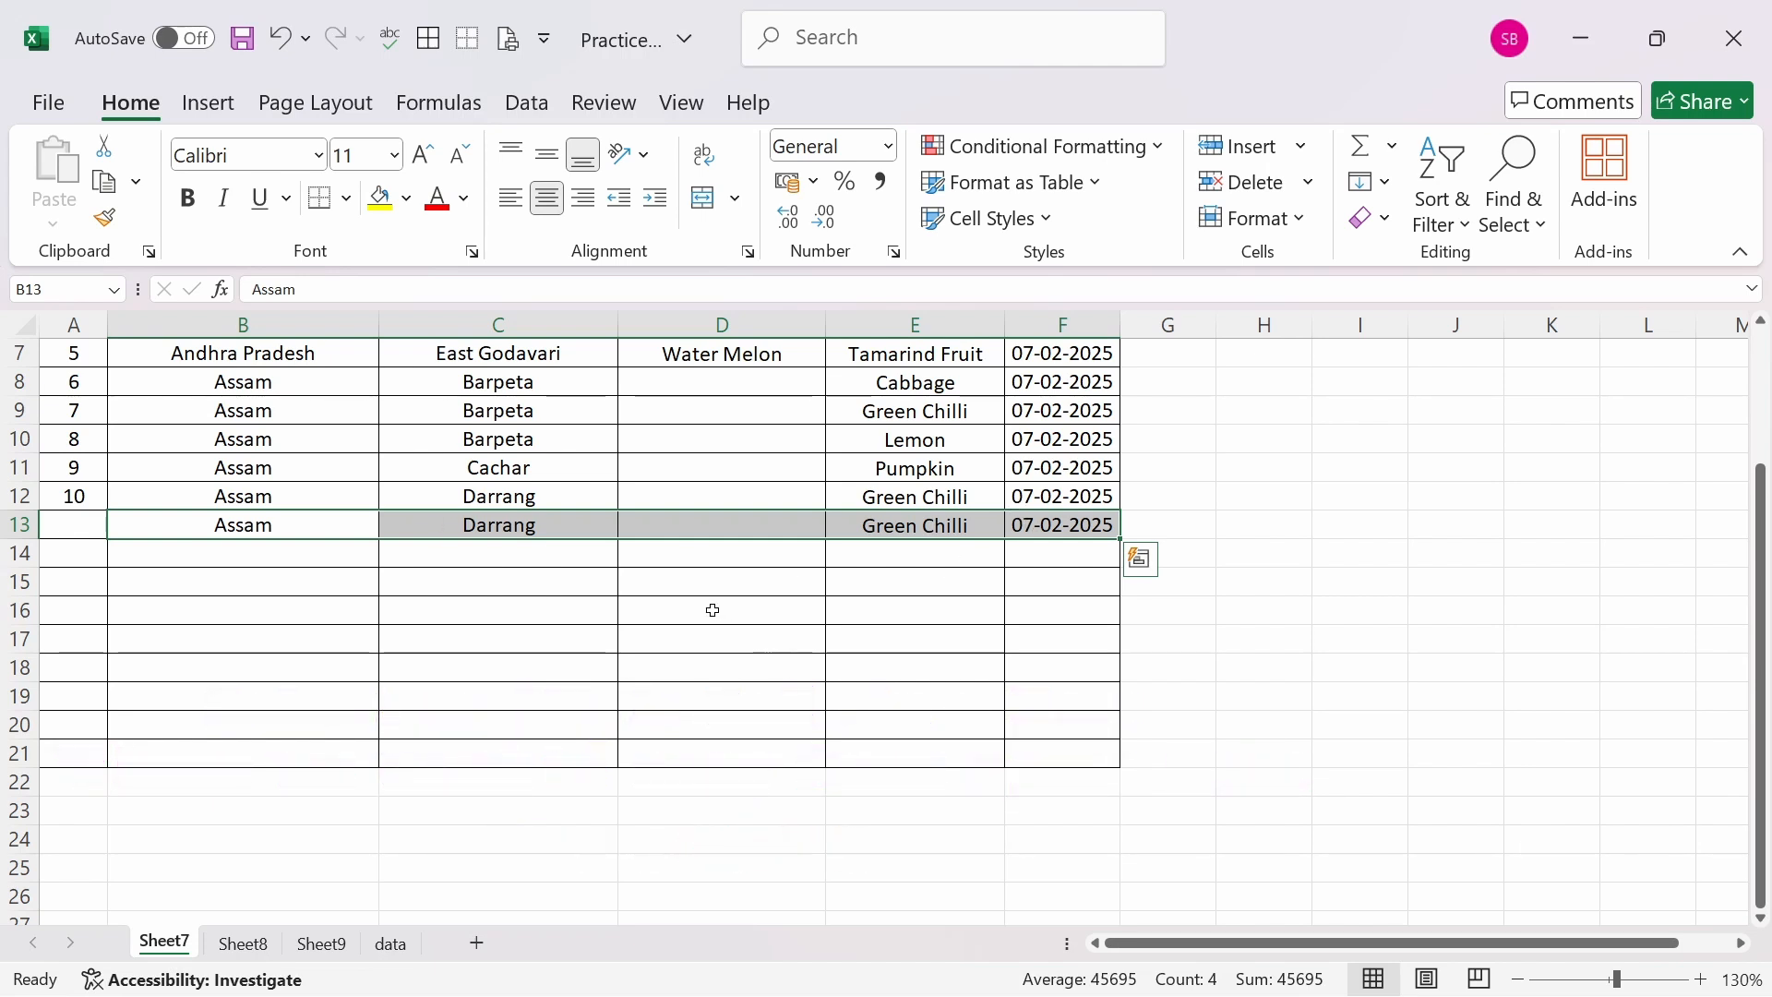
left_click(528, 593)
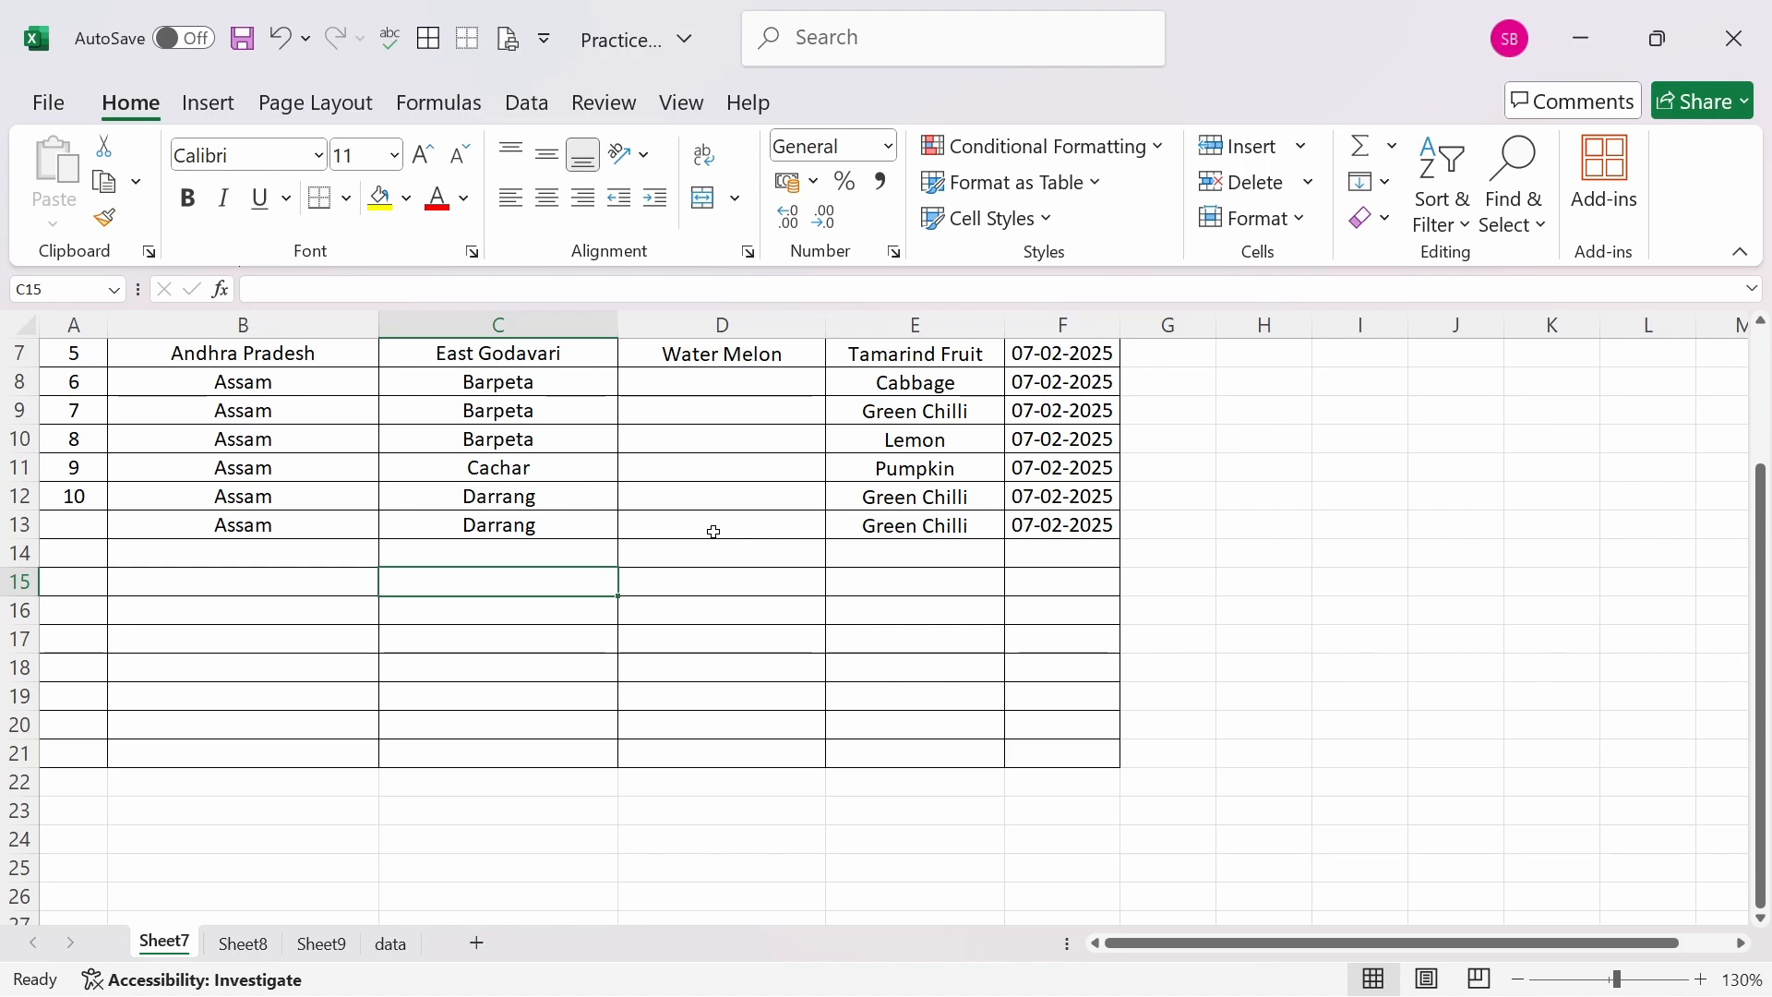
Fill D8:D13 to the right with the district names from the adjacent column C.
left_click_drag(699, 382, 699, 522)
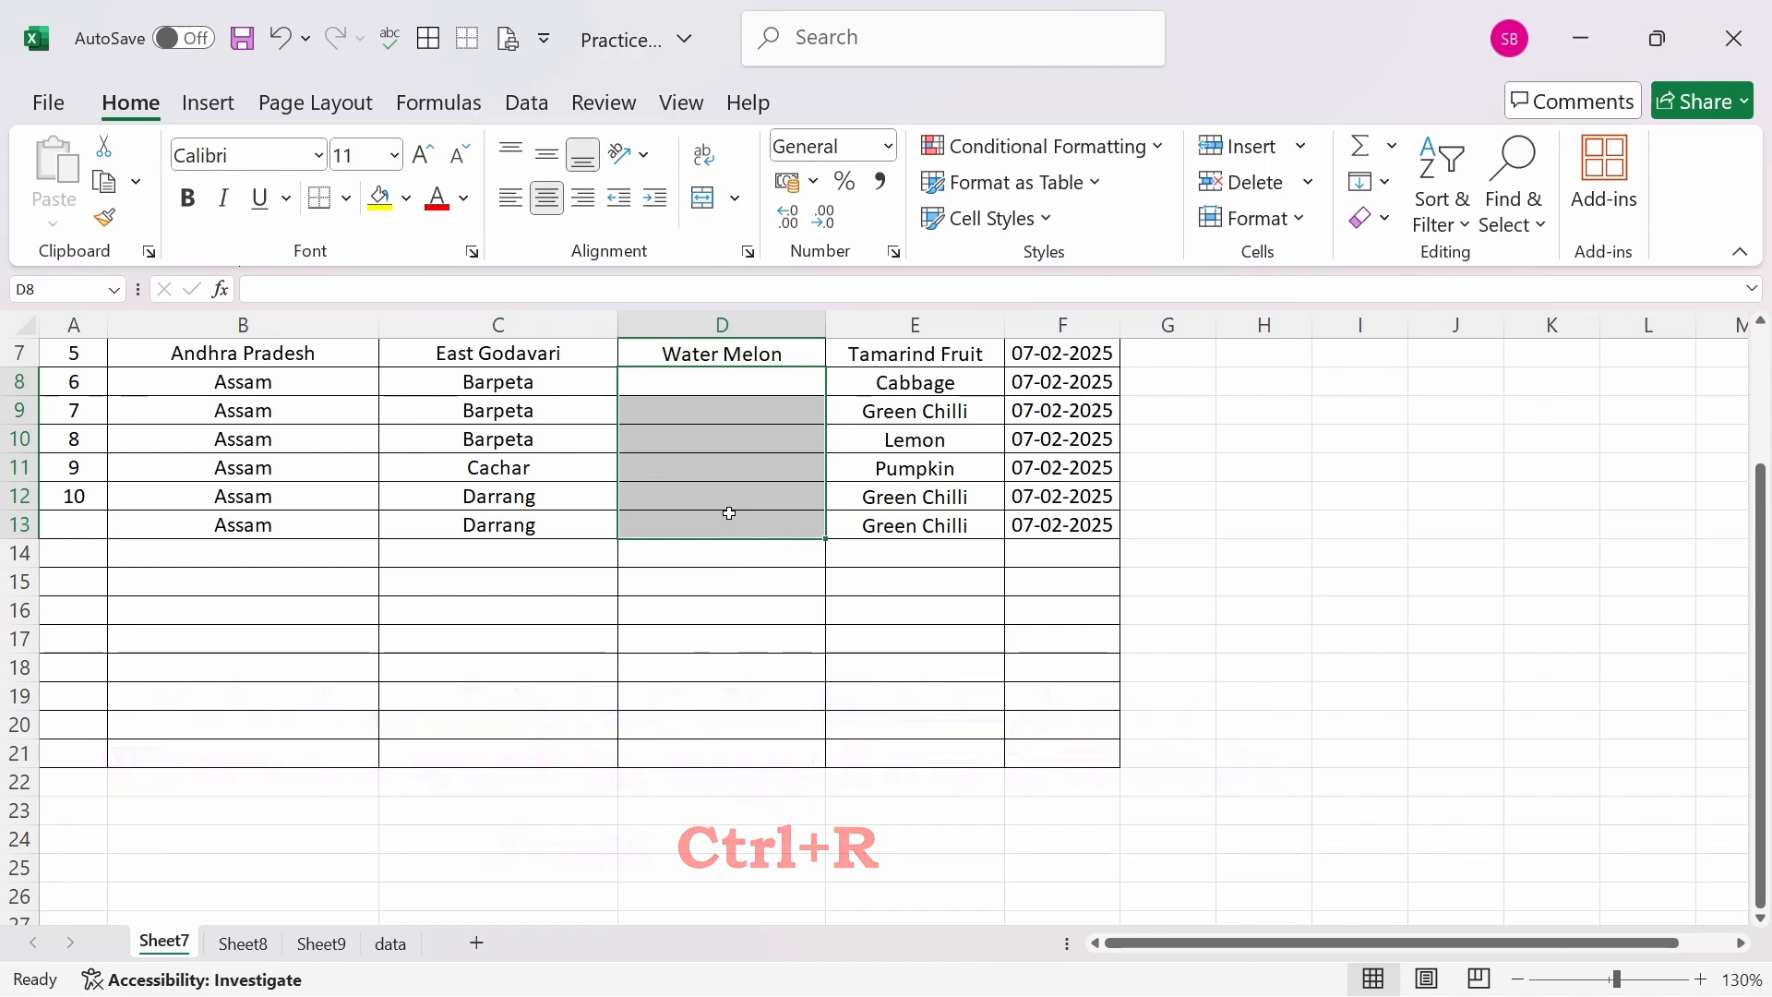
key("ctrl+r")
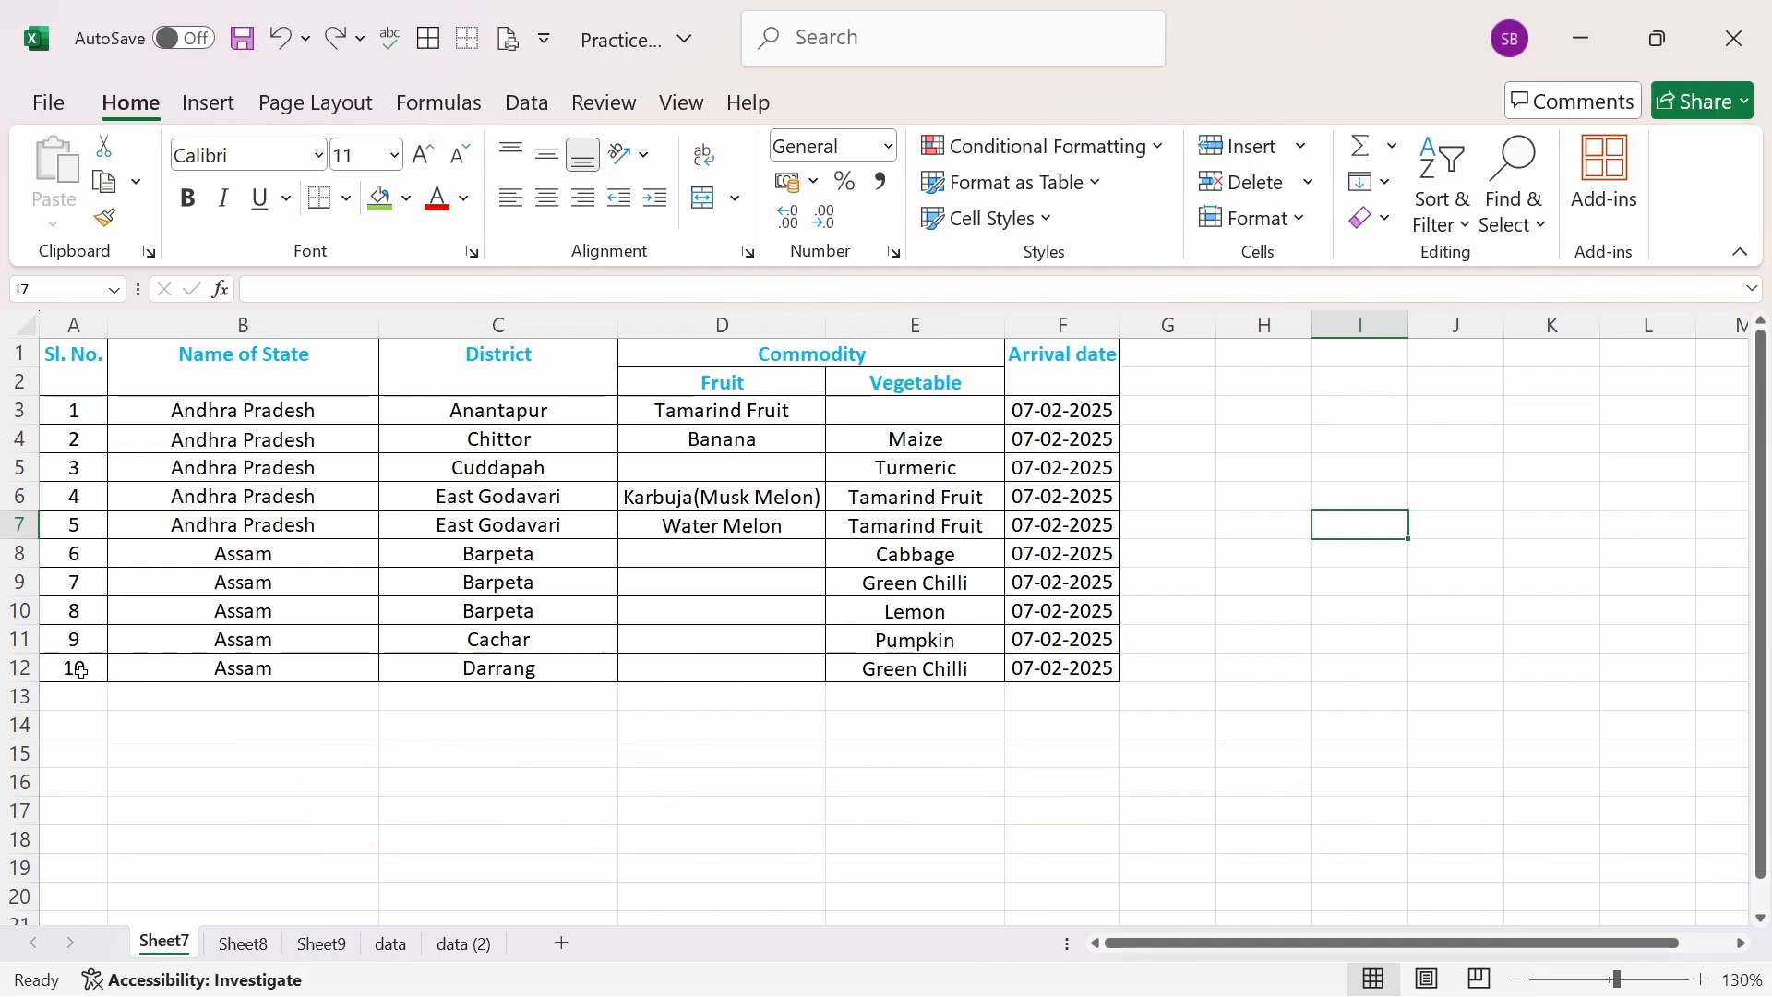
Copy the entire row 12, containing the Assam, Darrang record with serial number 10.
left_click_drag(80, 670, 1102, 686)
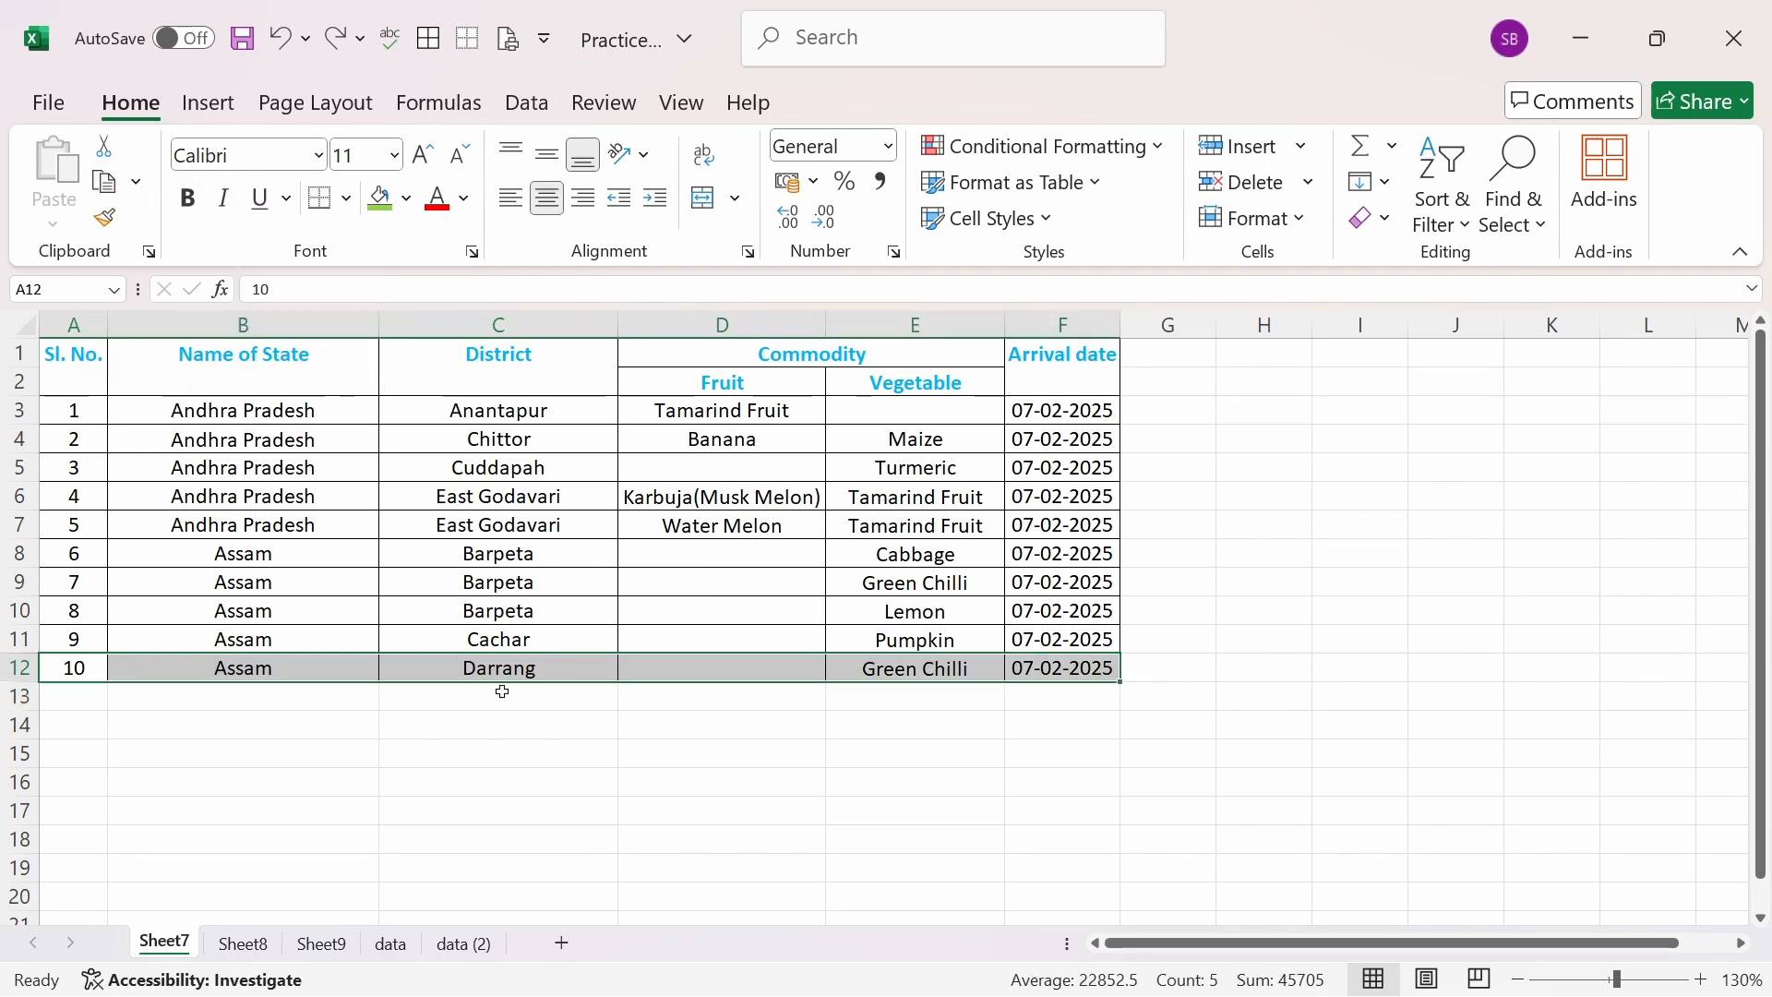
left_click(504, 729)
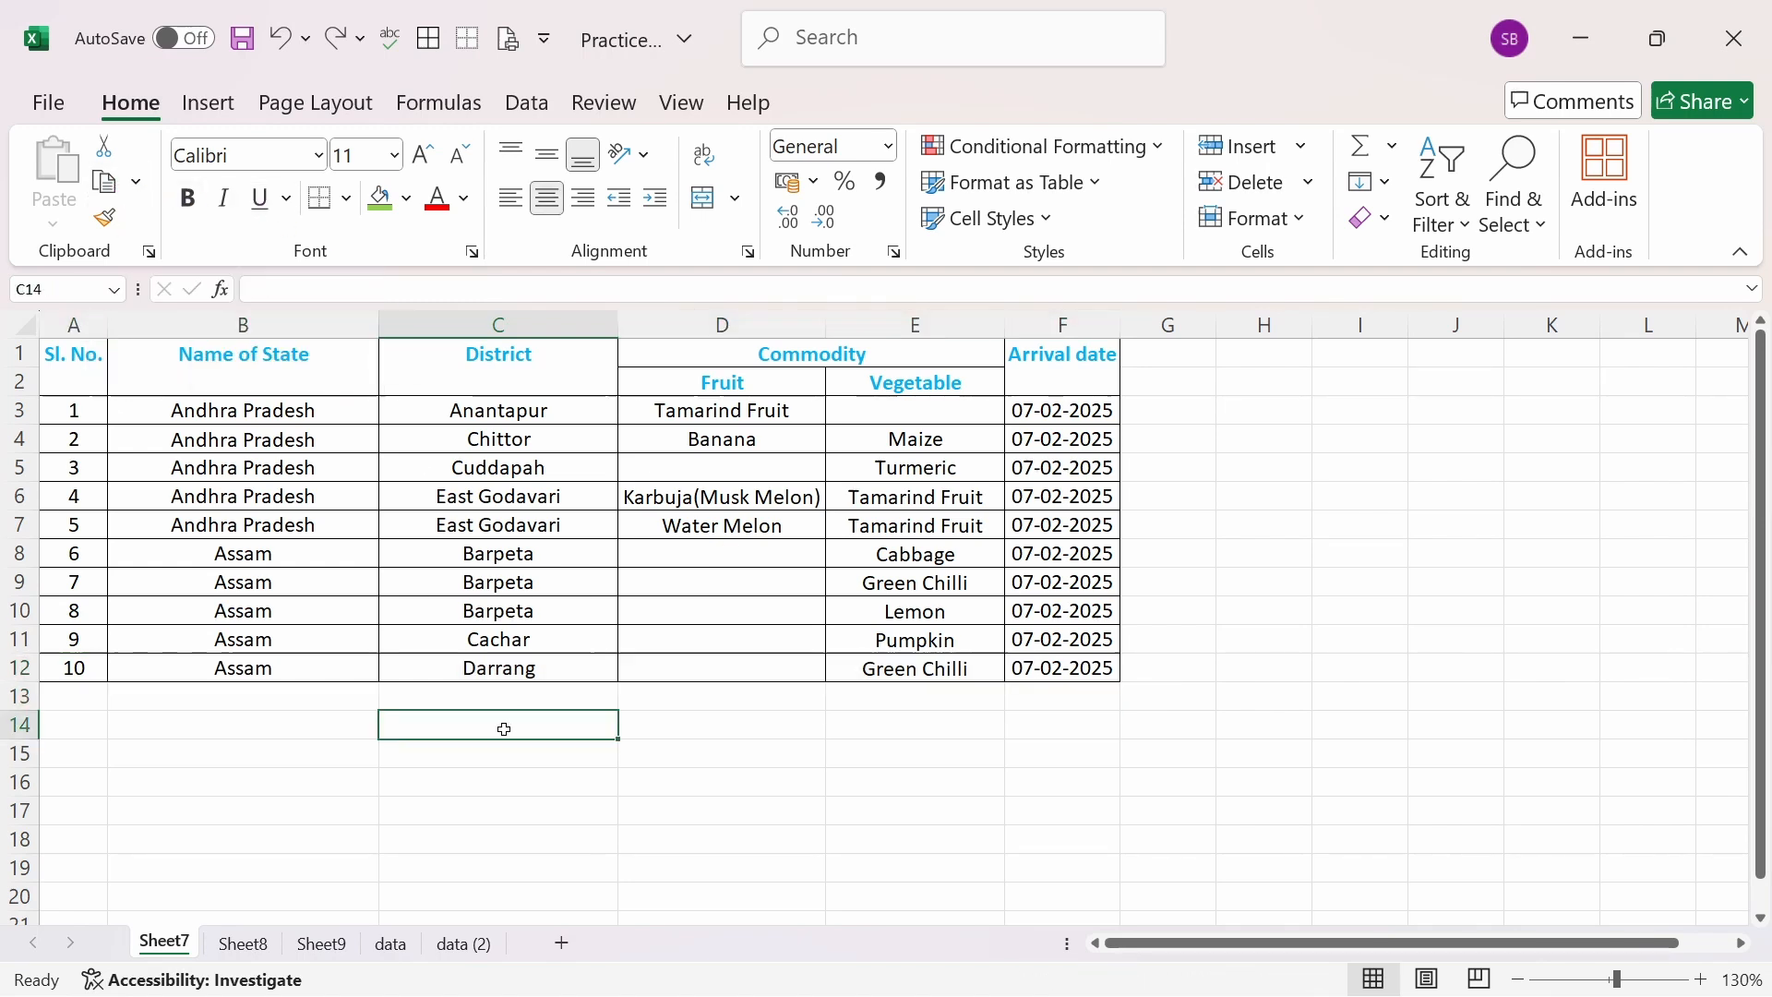
left_click(21, 667)
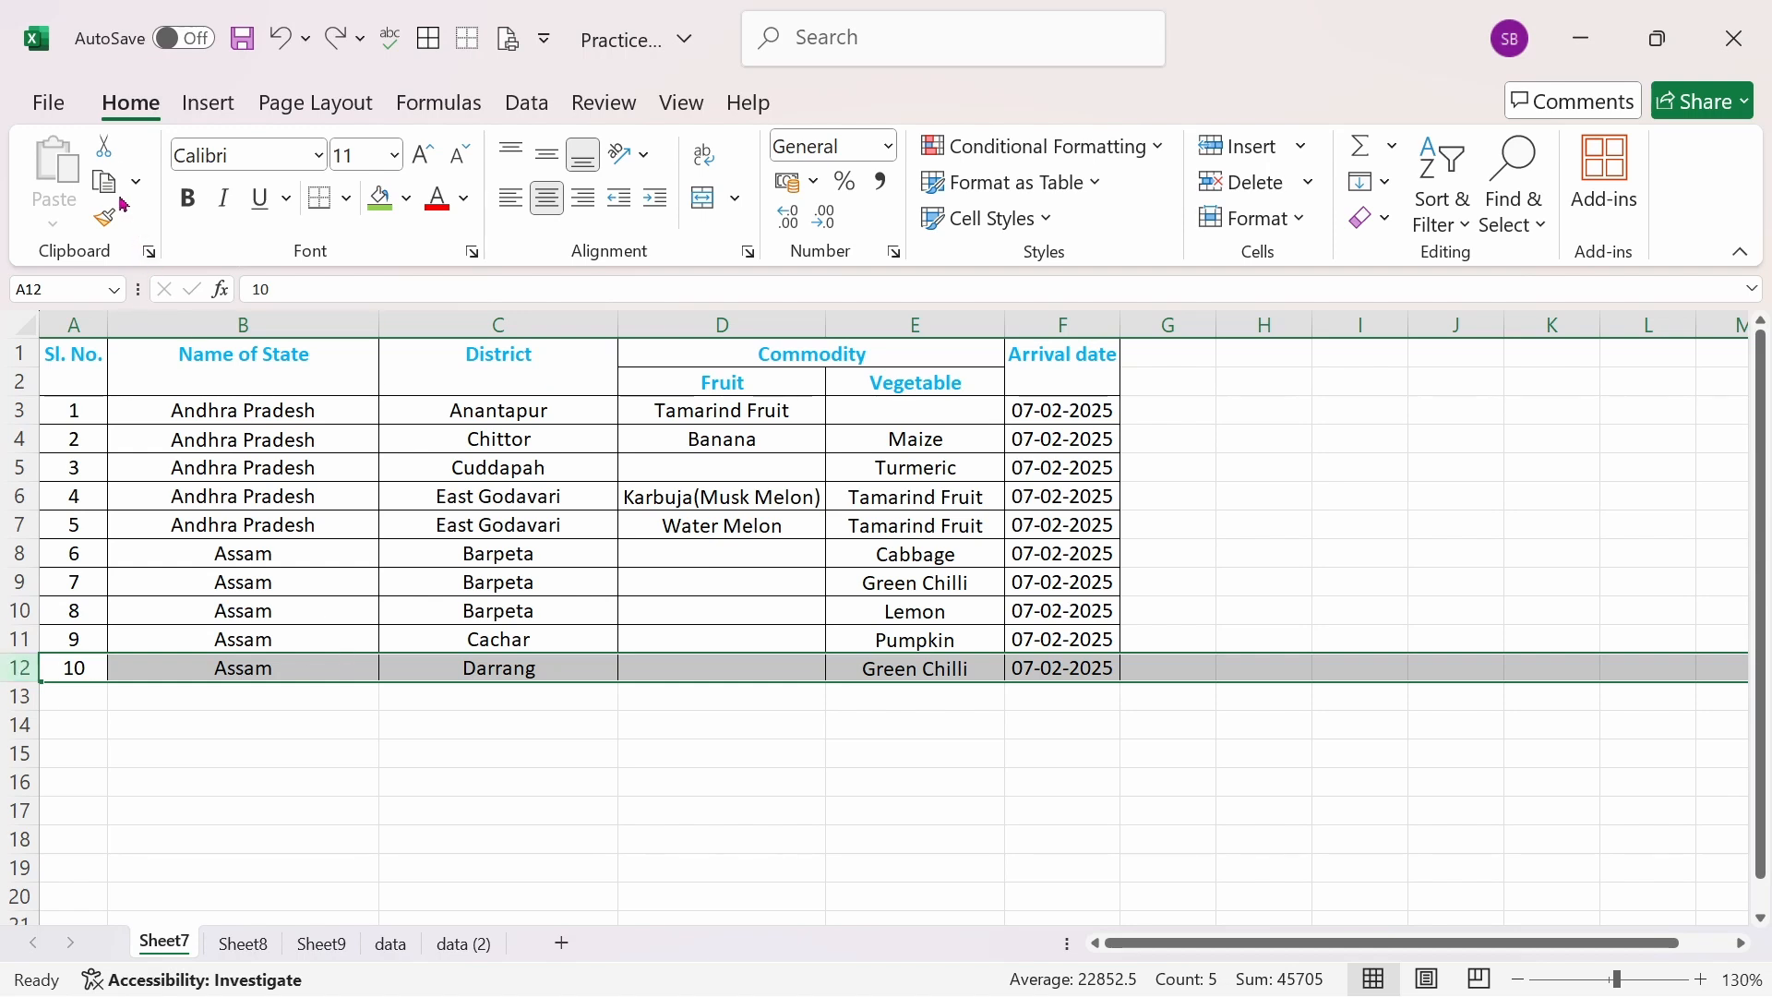
key("ctrl+c")
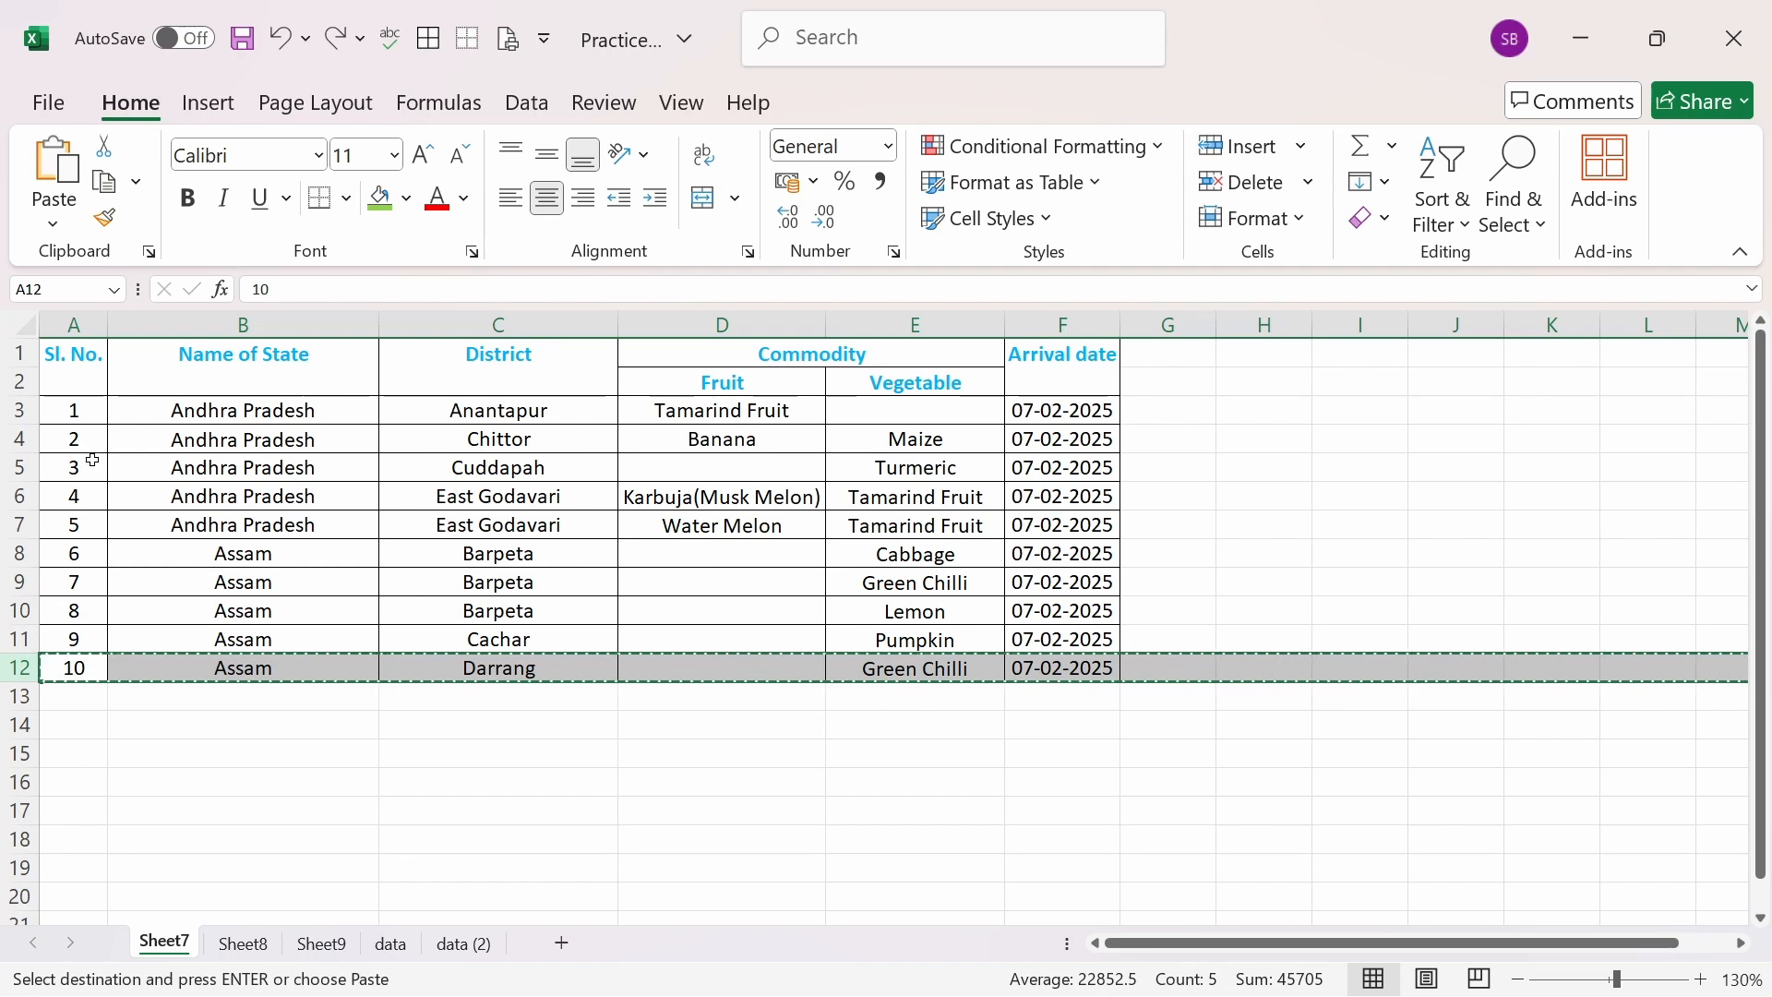
Paste the copied row over row 4, and undo the paste.
left_click(16, 439)
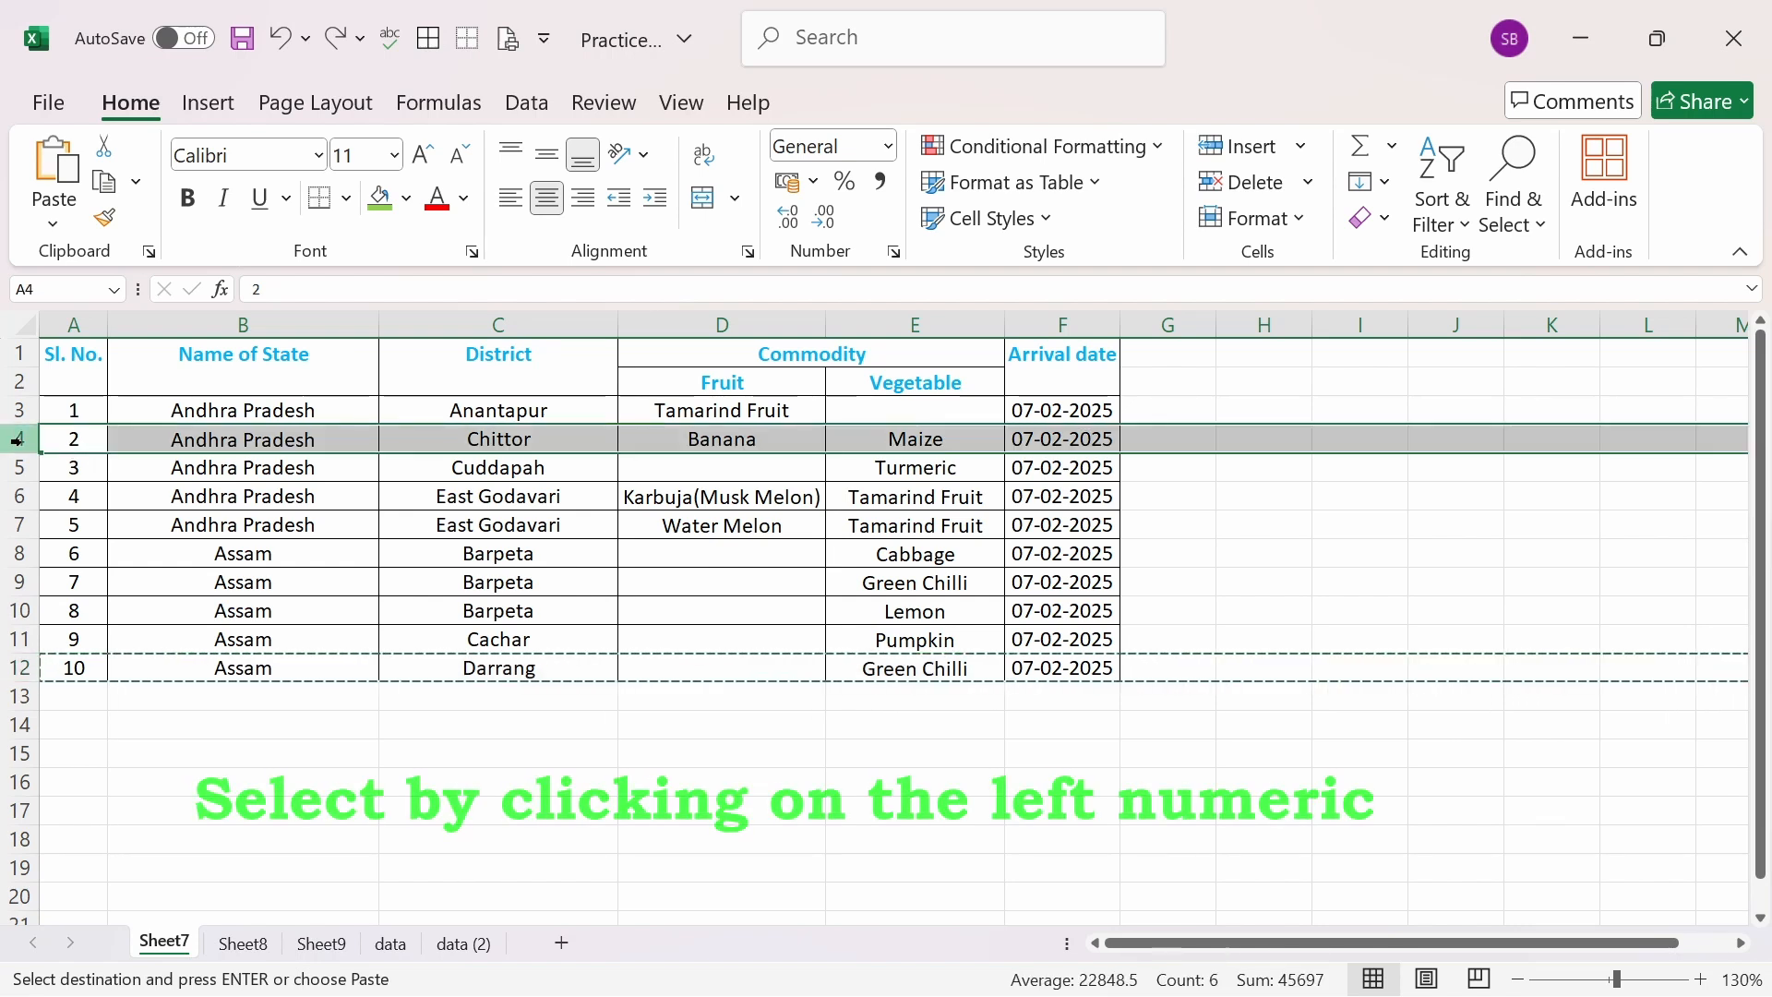
left_click(66, 169)
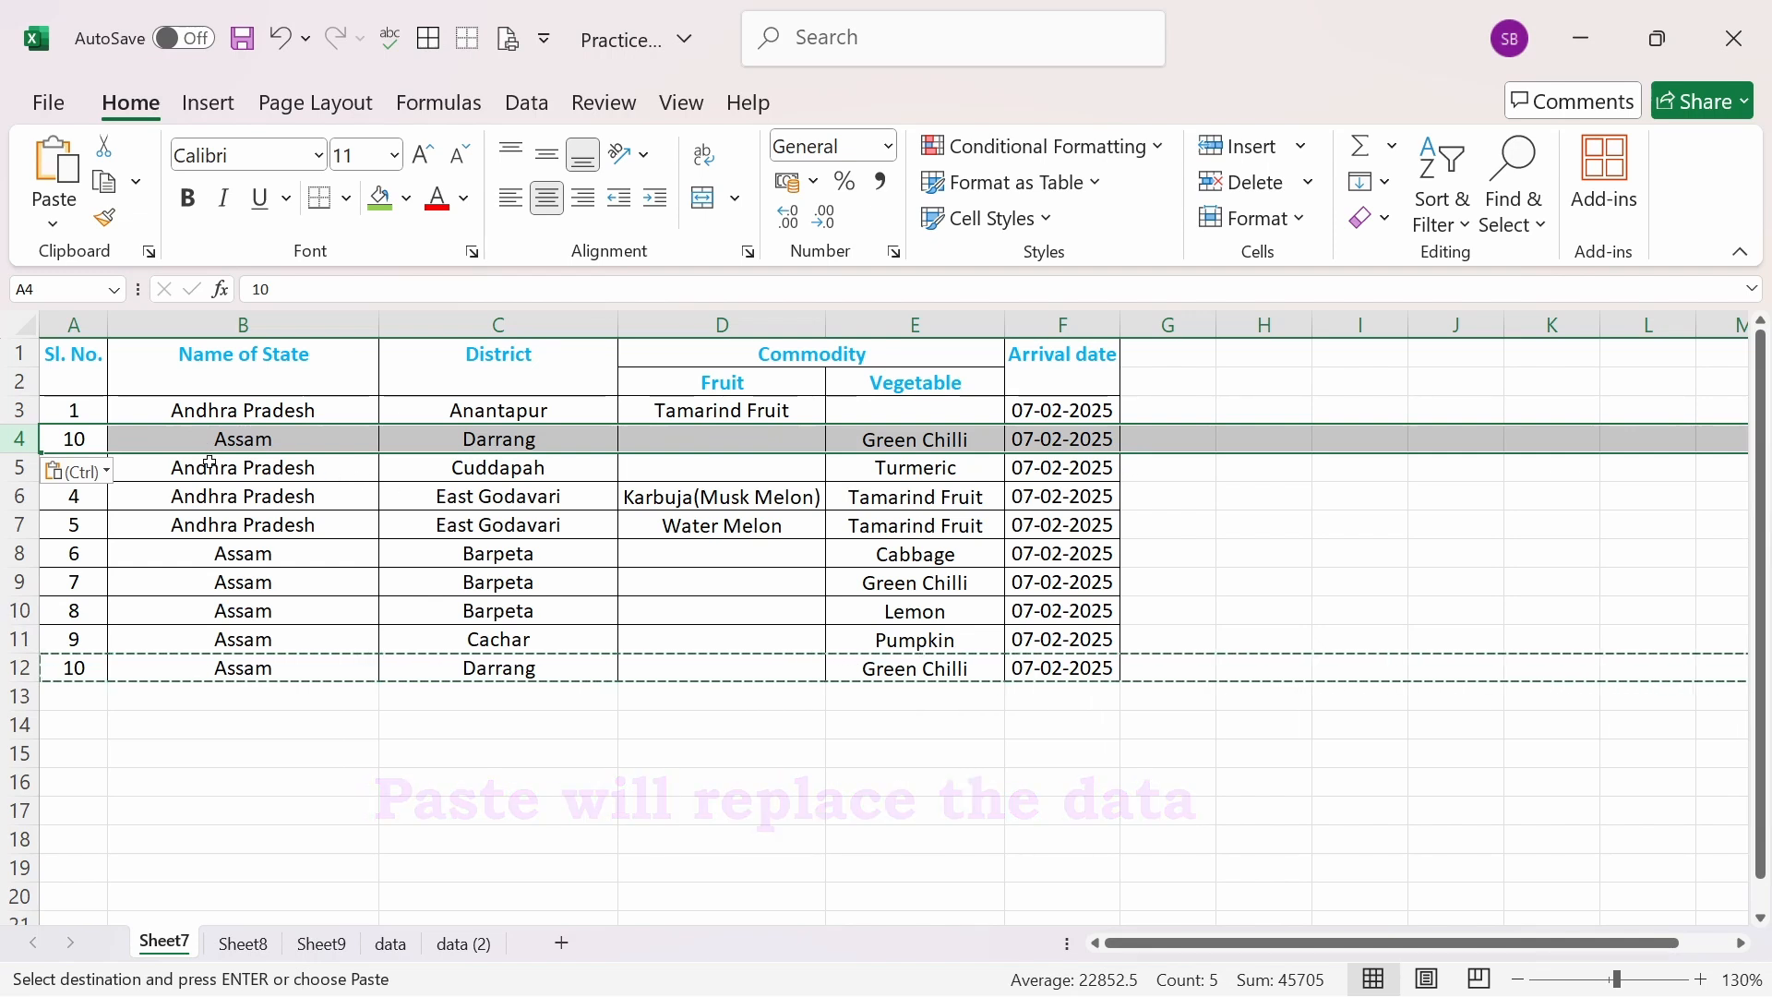
left_click(280, 38)
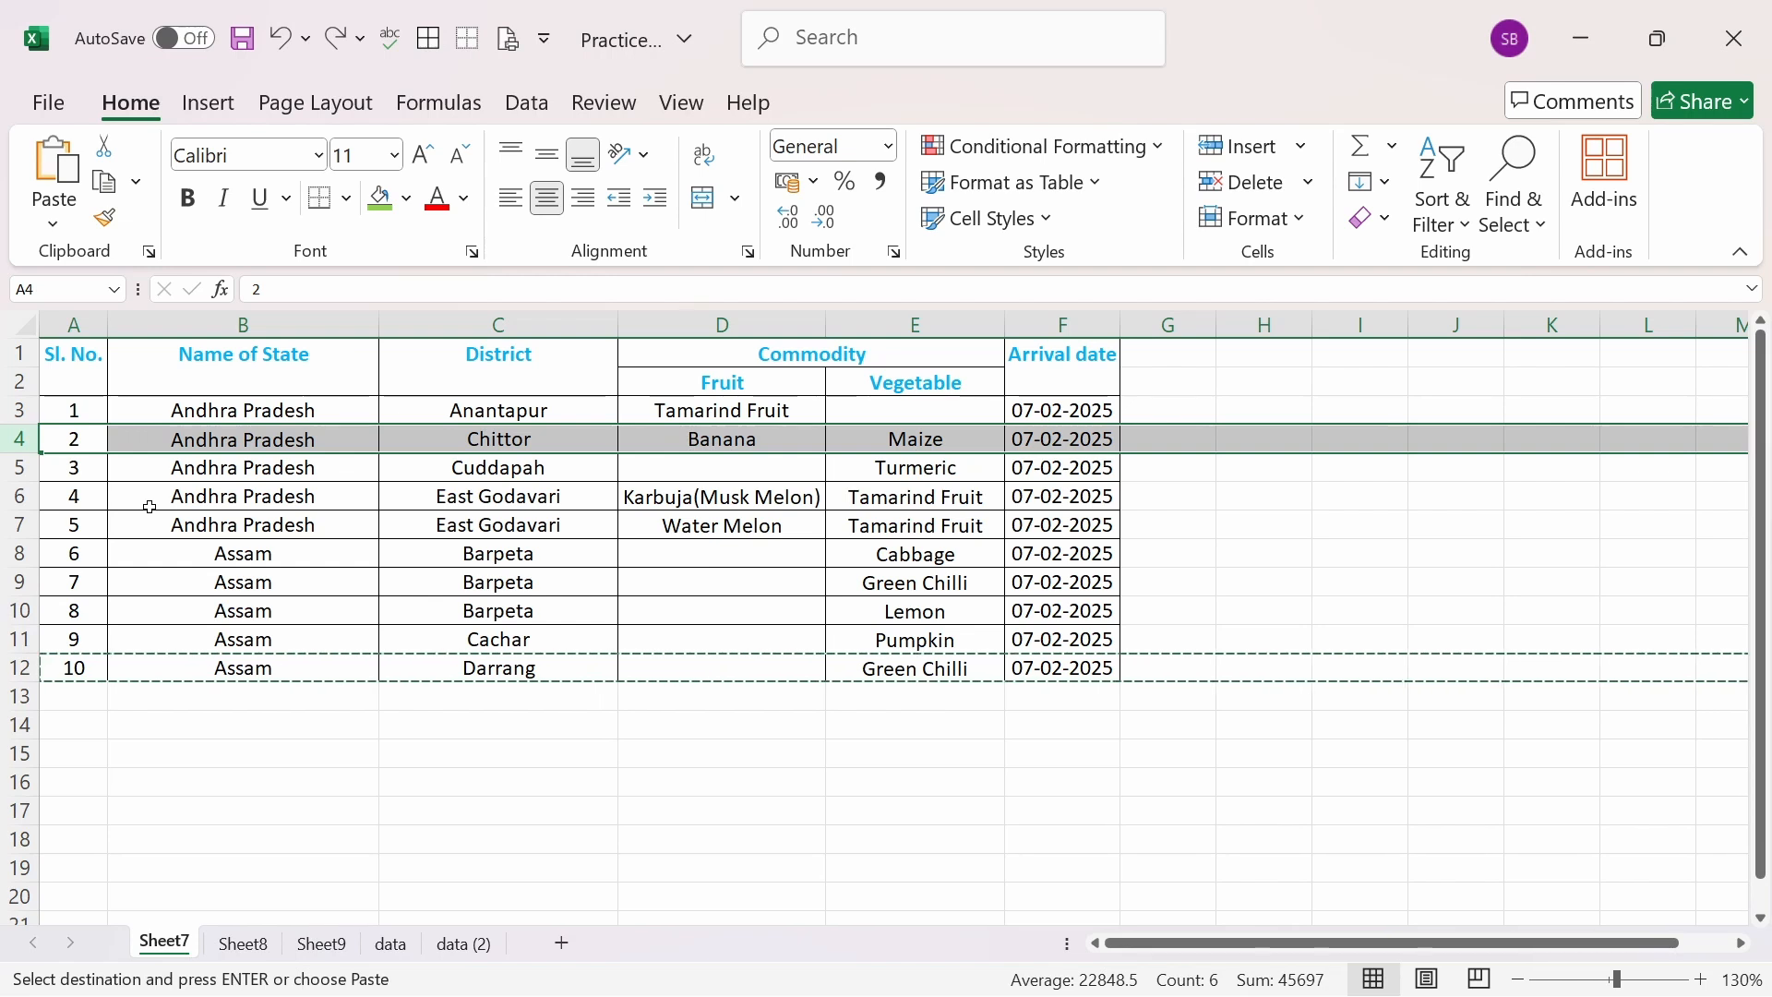
Insert the copied row at row 5, shifting the existing rows down instead of overwriting them.
left_click(19, 470)
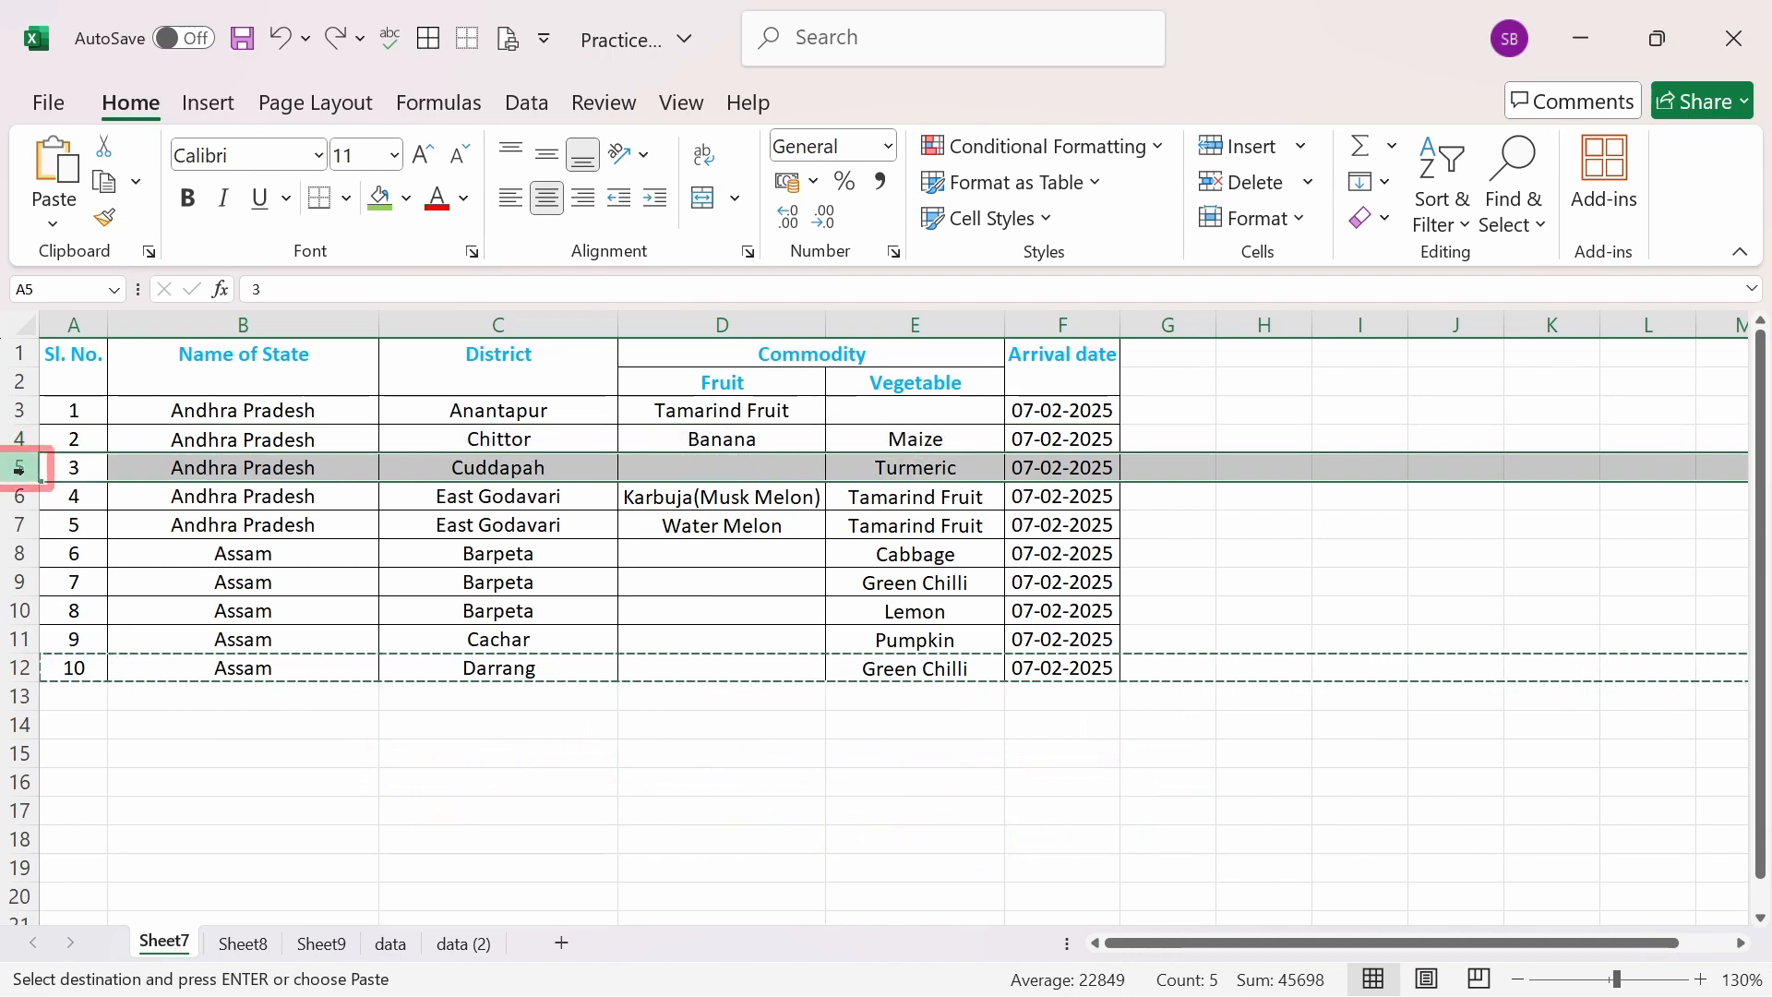
right_click(19, 469)
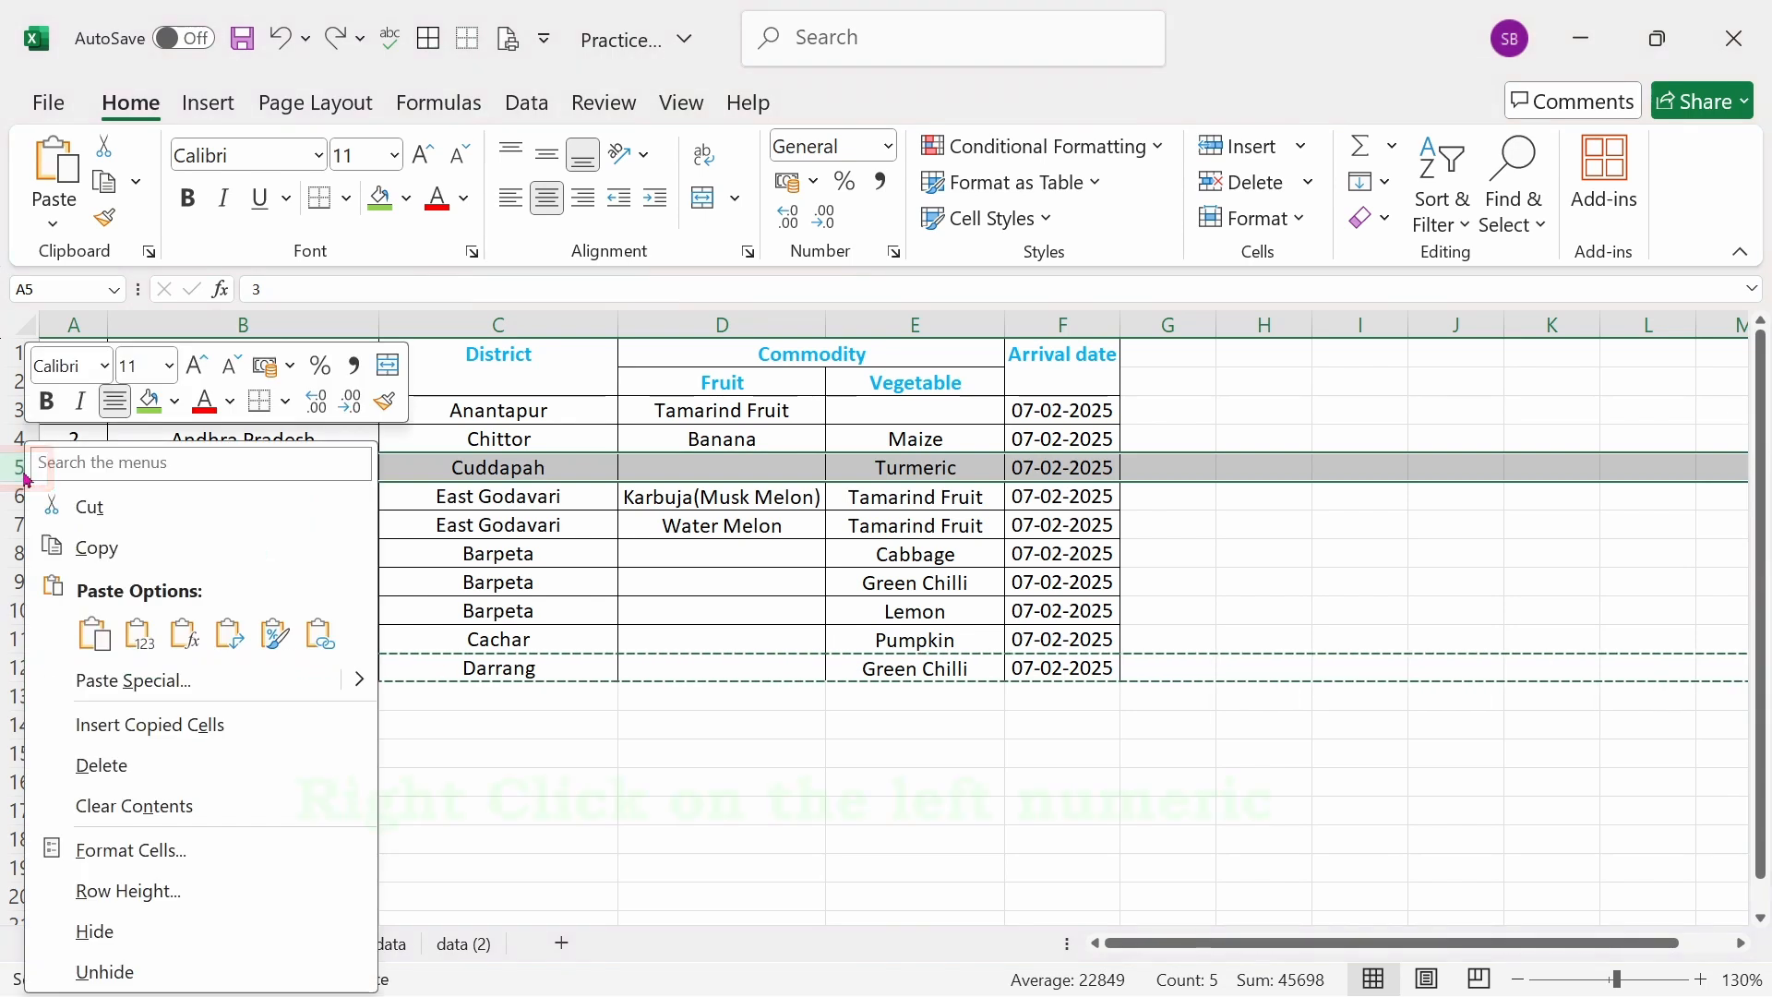
left_click(178, 729)
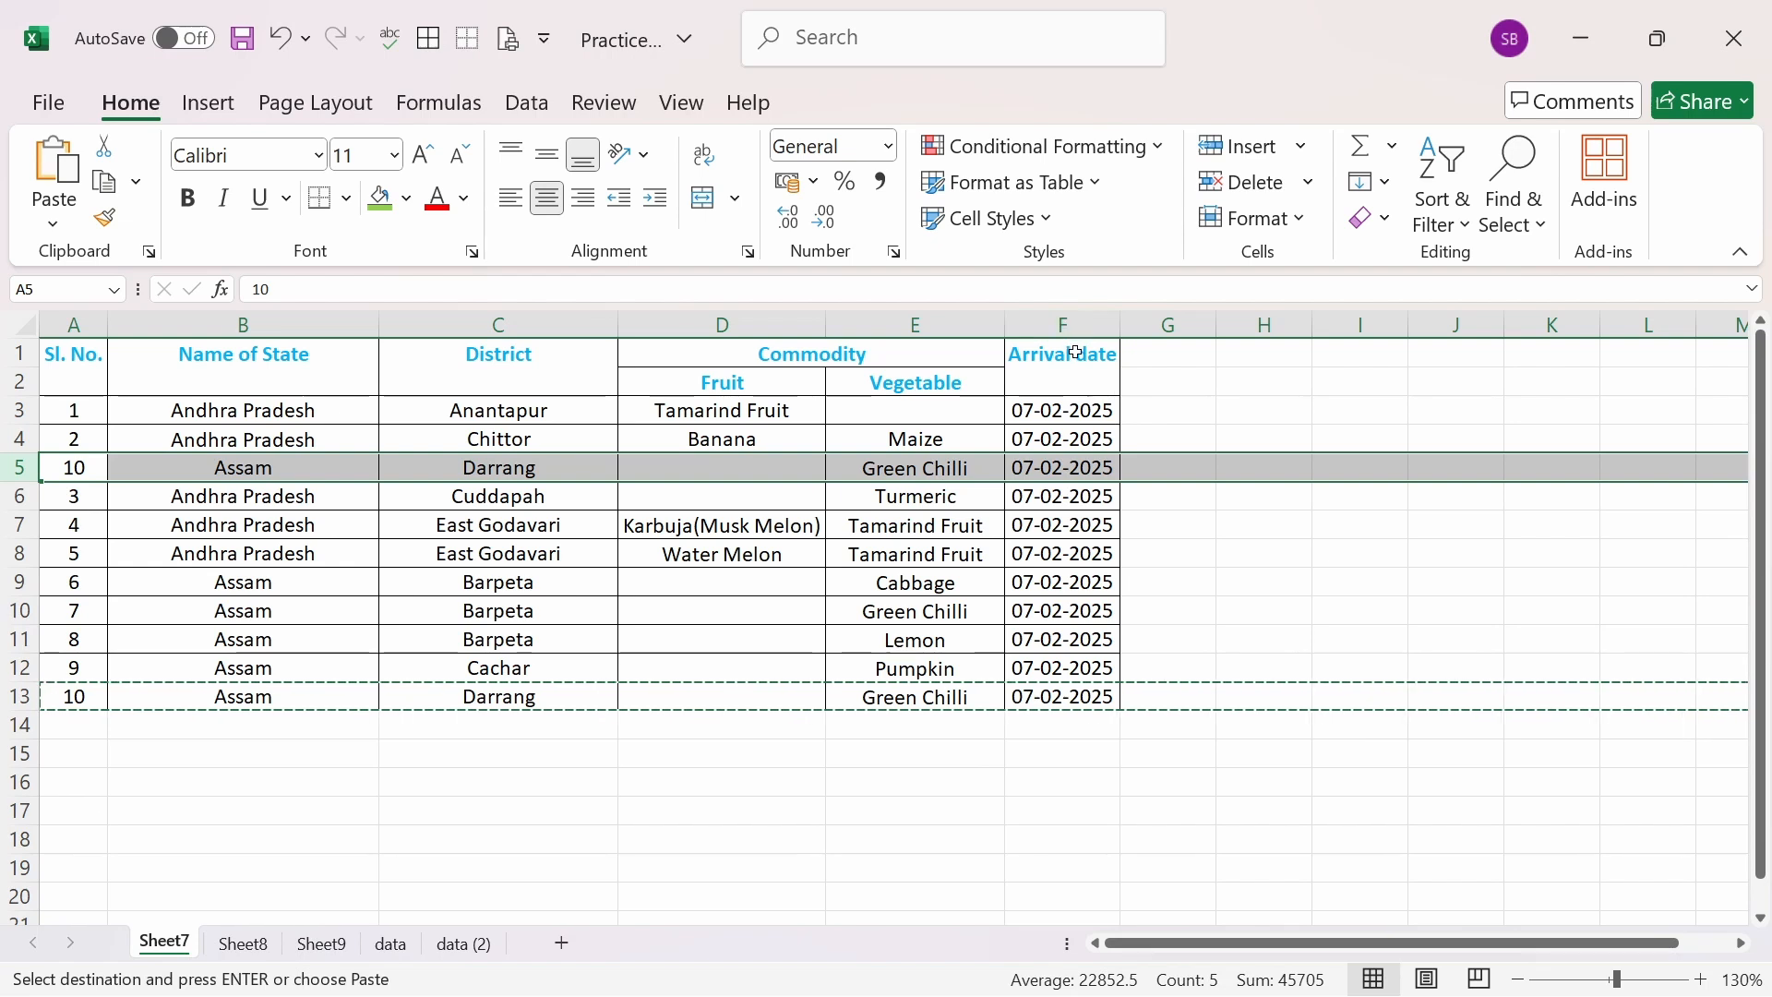
Copy the entire Arrival date column F.
left_click_drag(1075, 357, 1089, 692)
left_click(1170, 609)
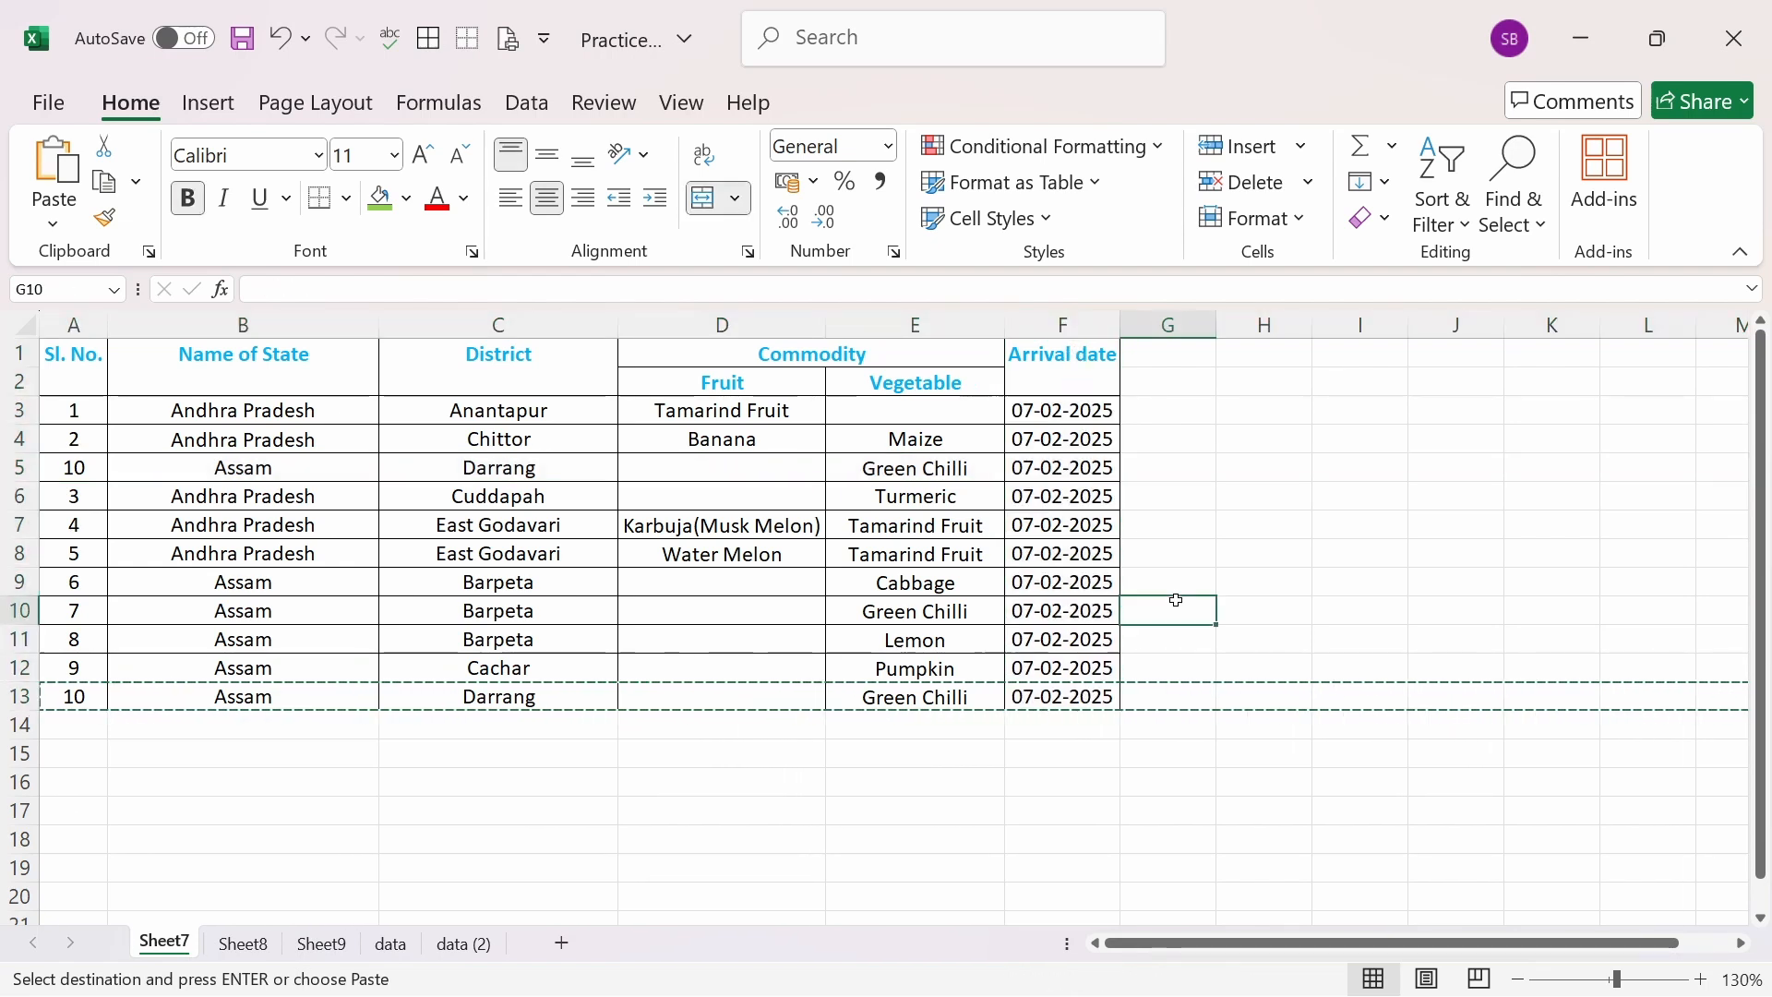
left_click(1067, 315)
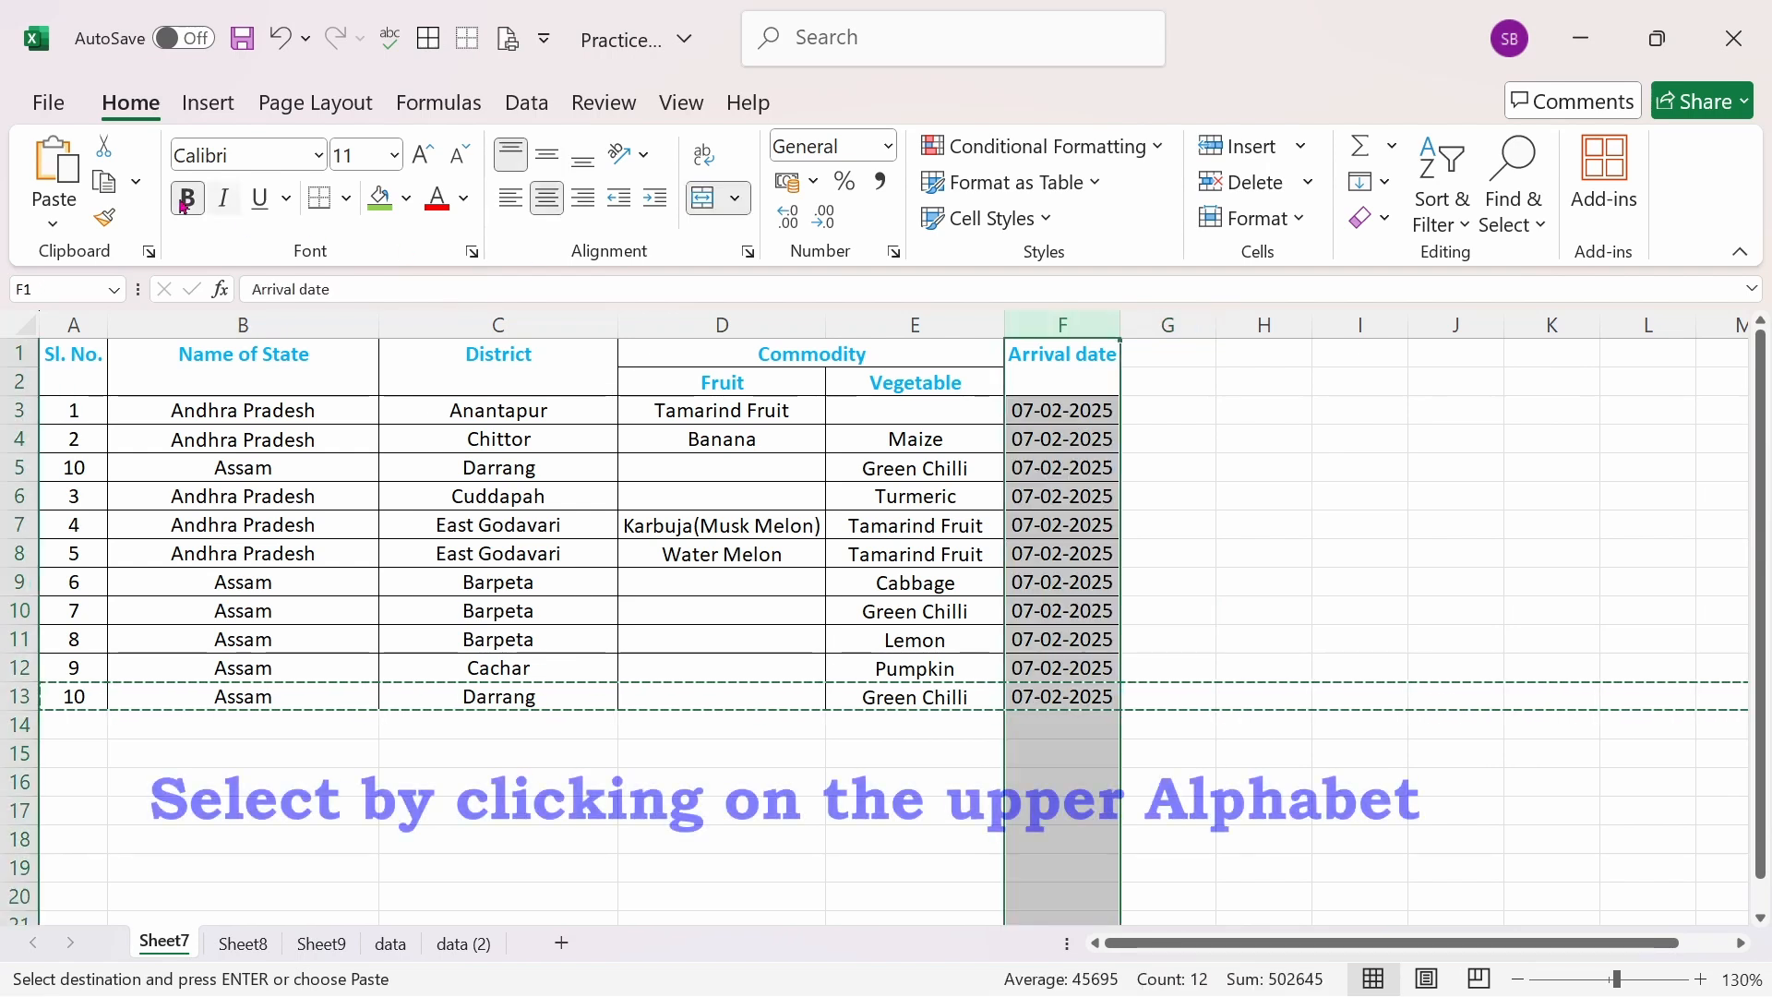
left_click(106, 182)
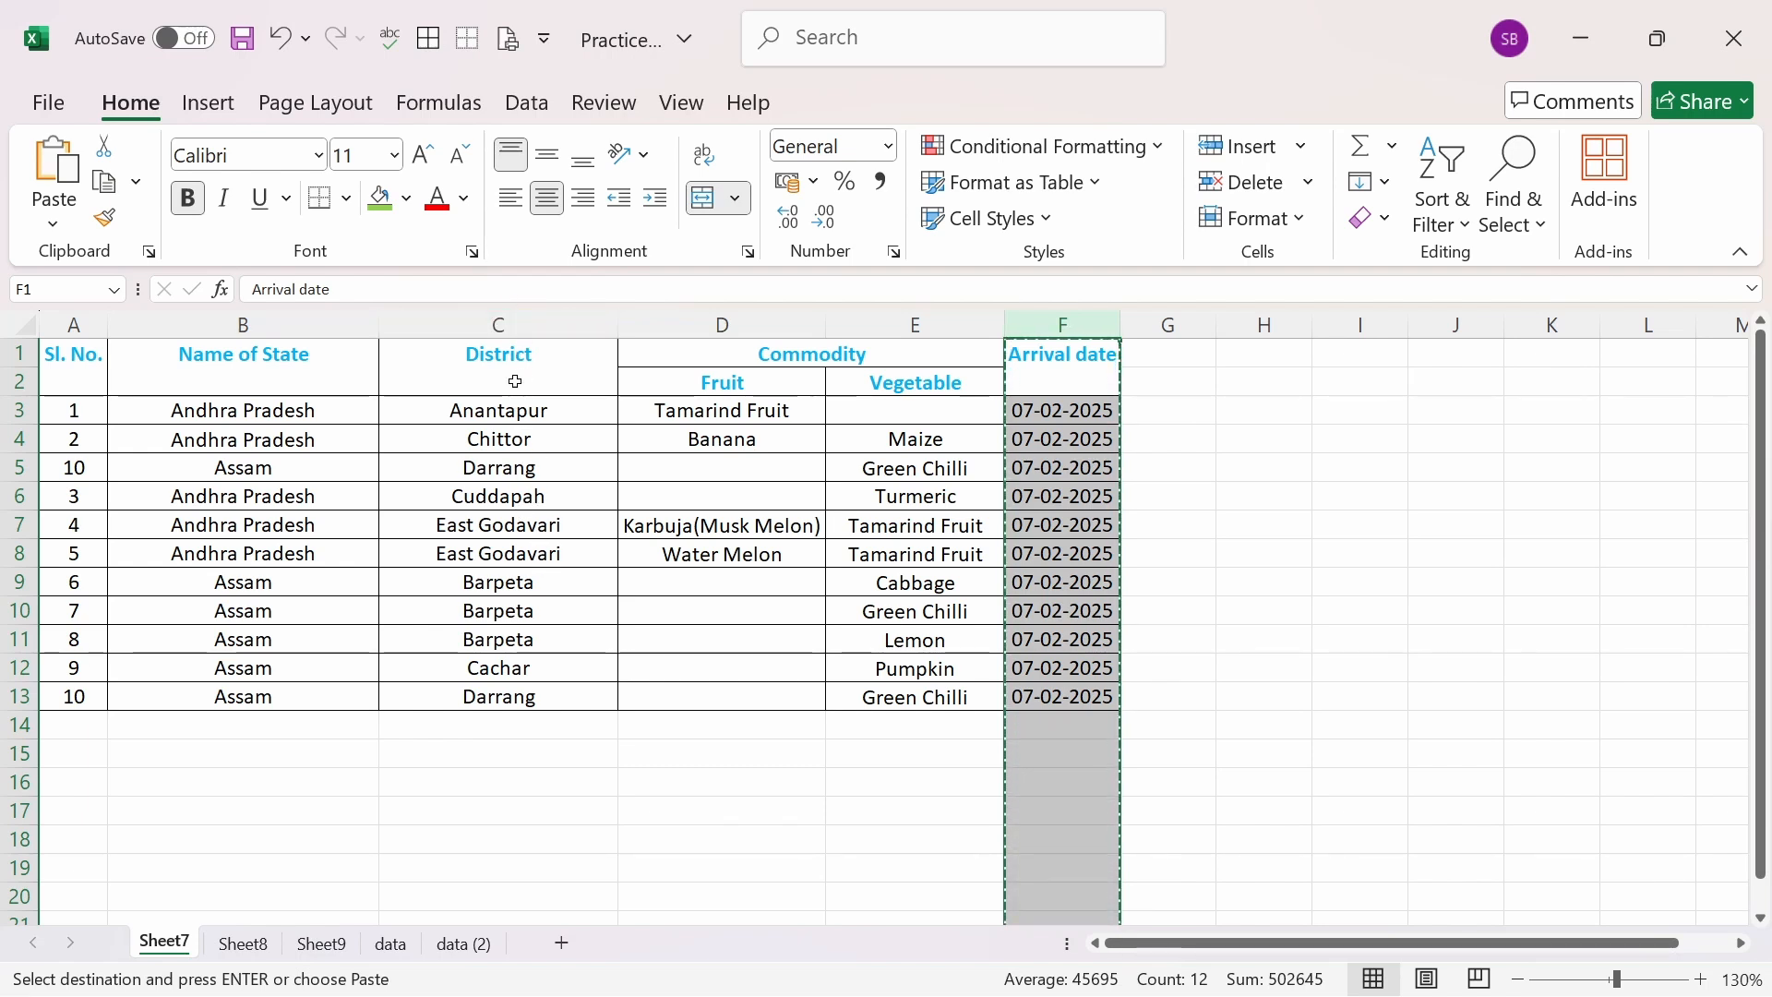
Paste the copied Arrival date column over the District column C, and undo the paste.
left_click(523, 315)
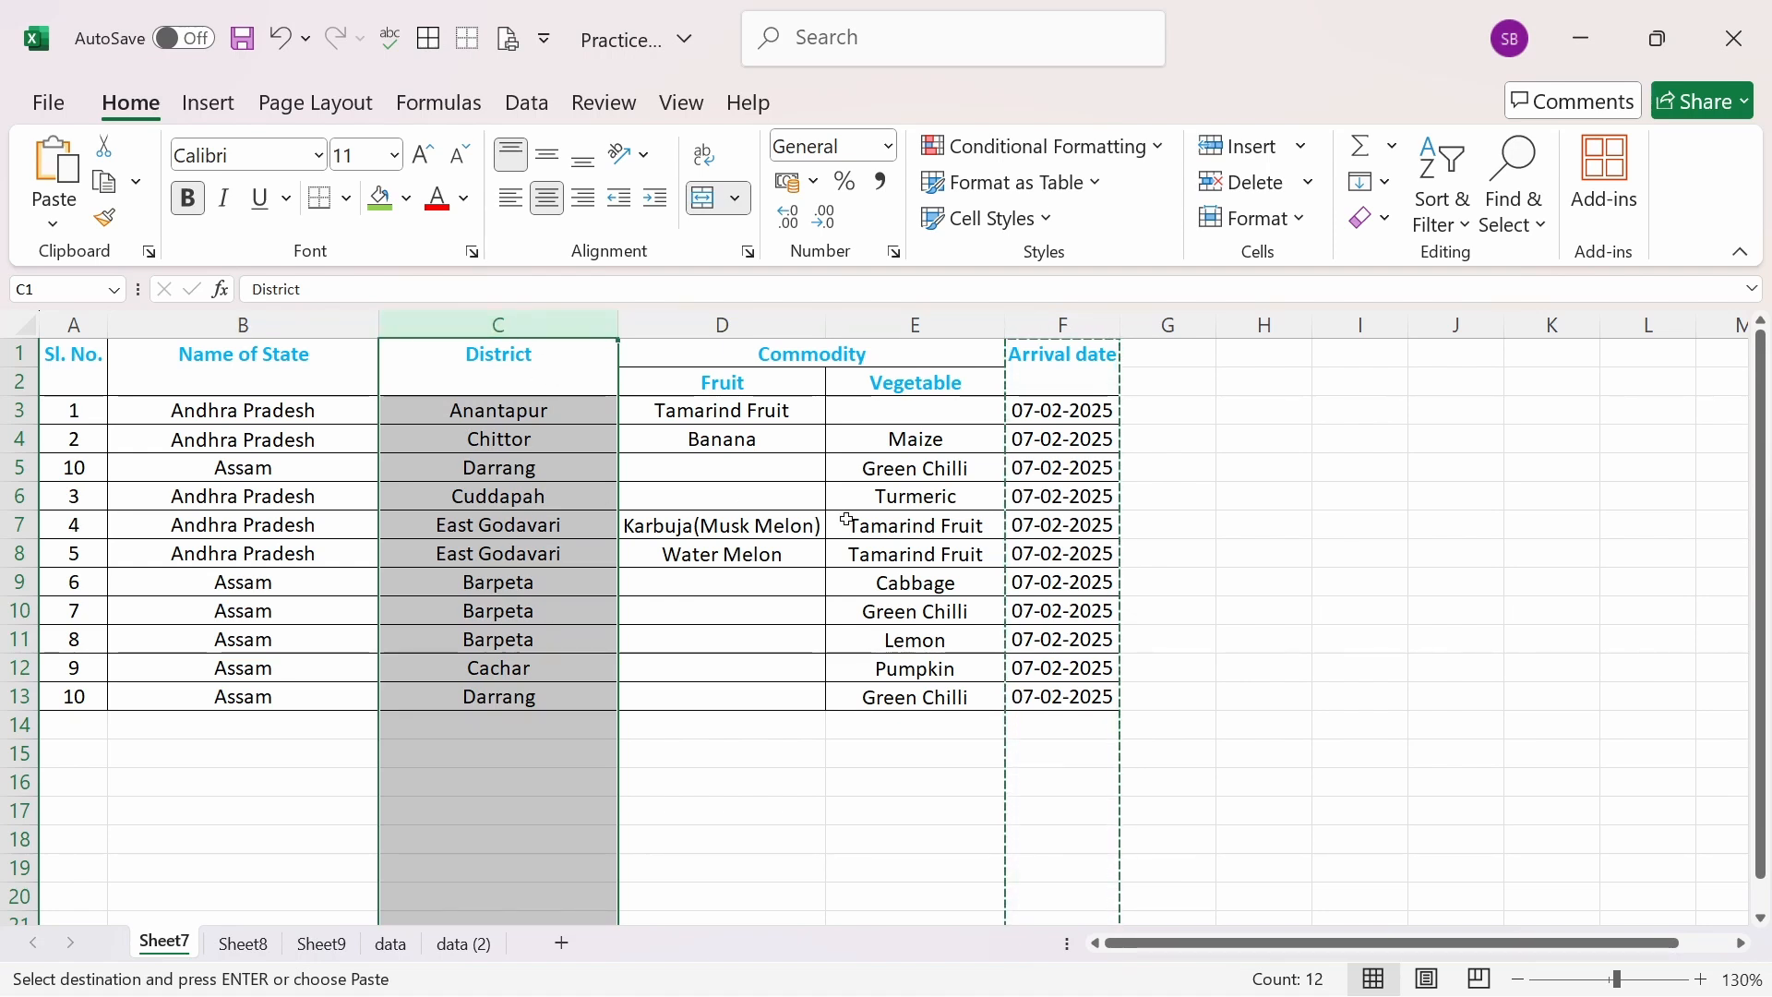
left_click(57, 162)
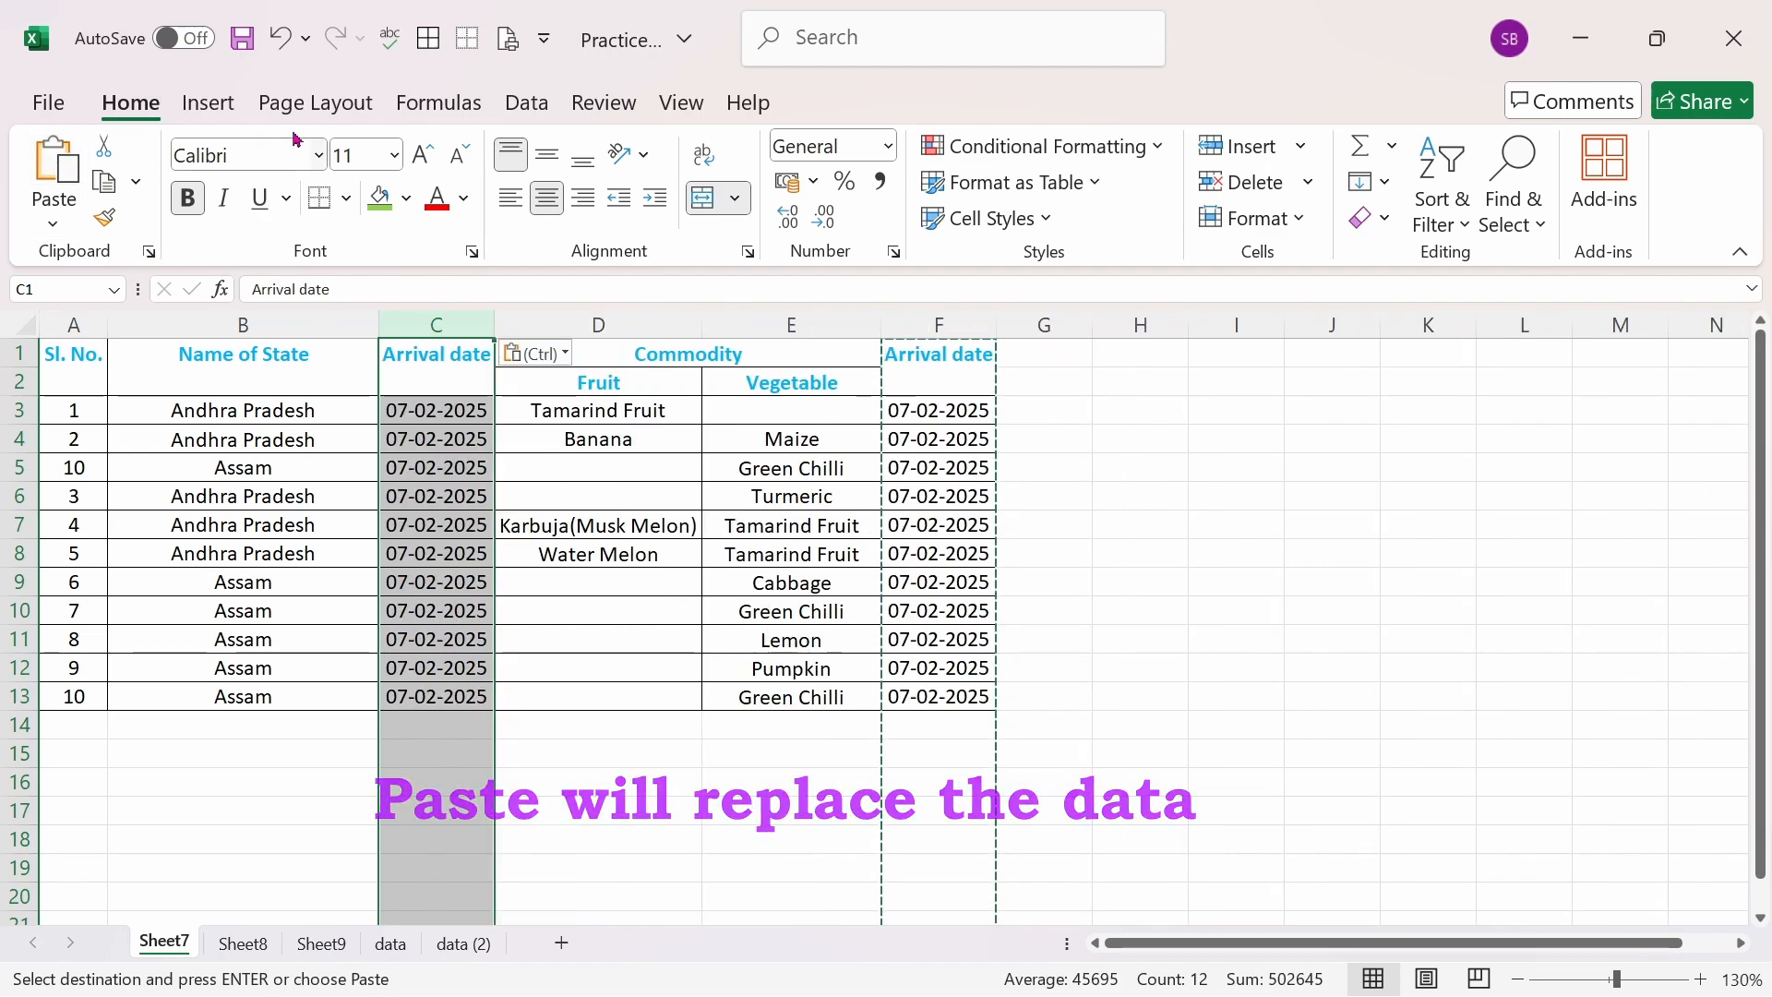
left_click(280, 38)
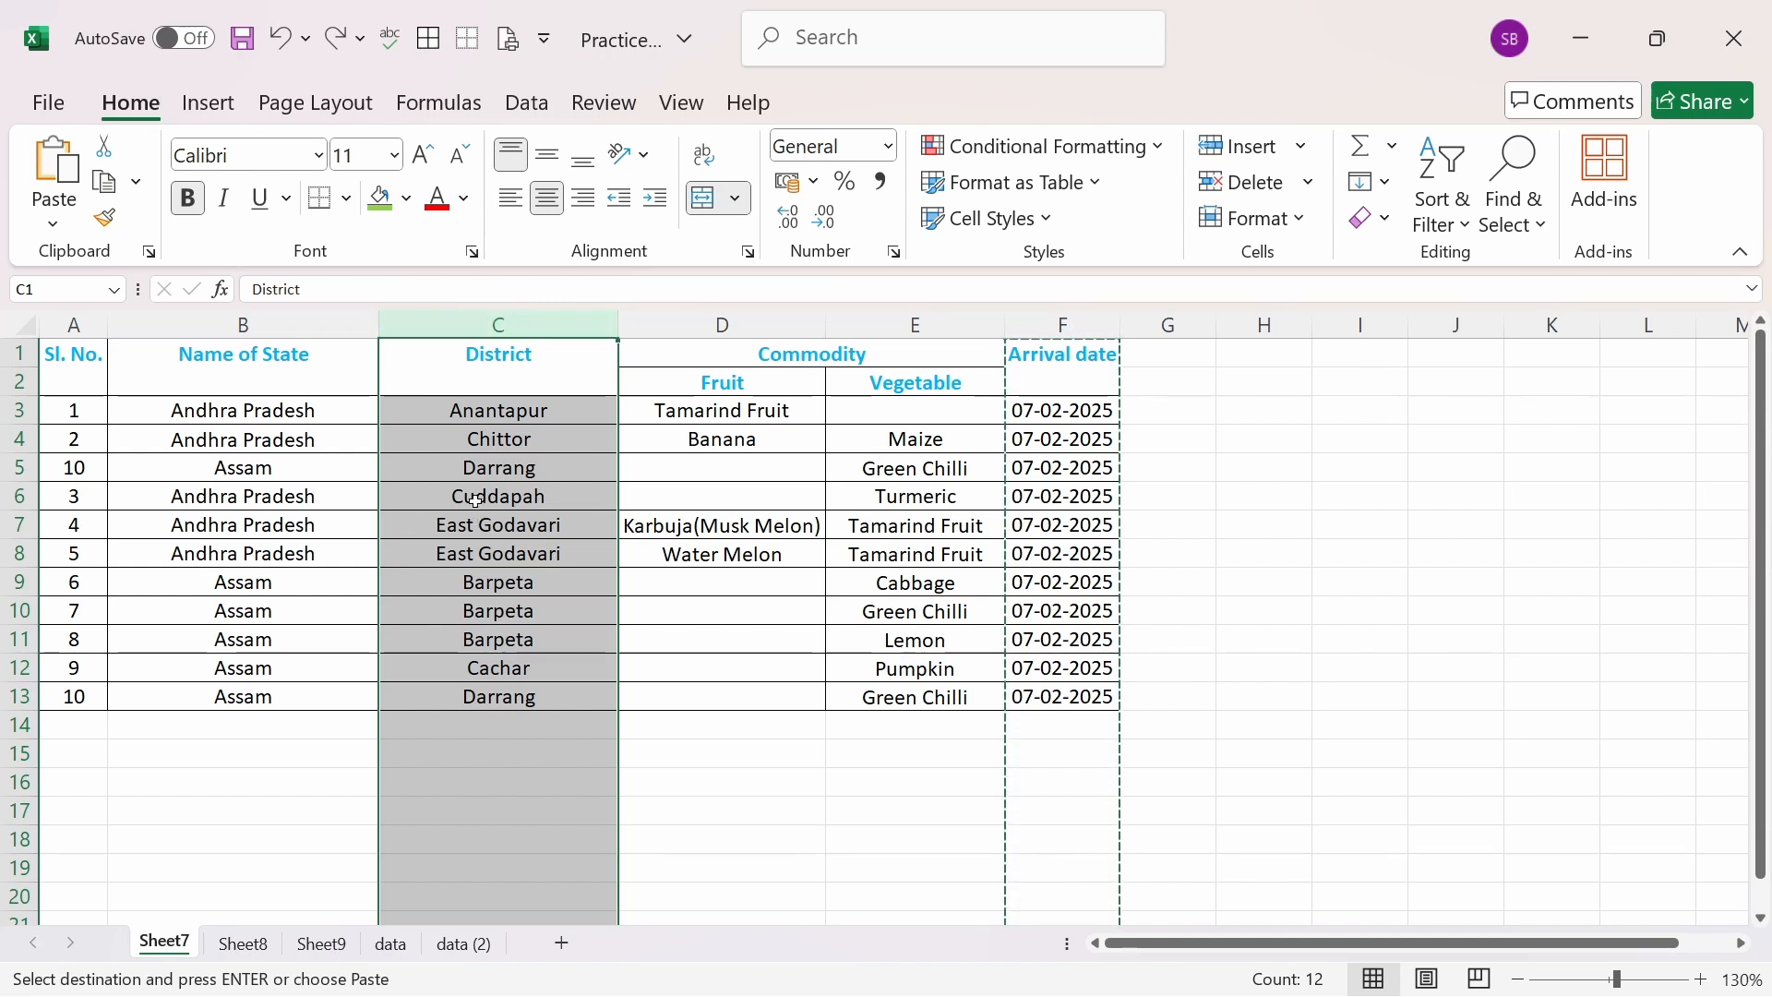
Insert the copied Arrival date column before the District column, and end copy mode.
right_click(461, 330)
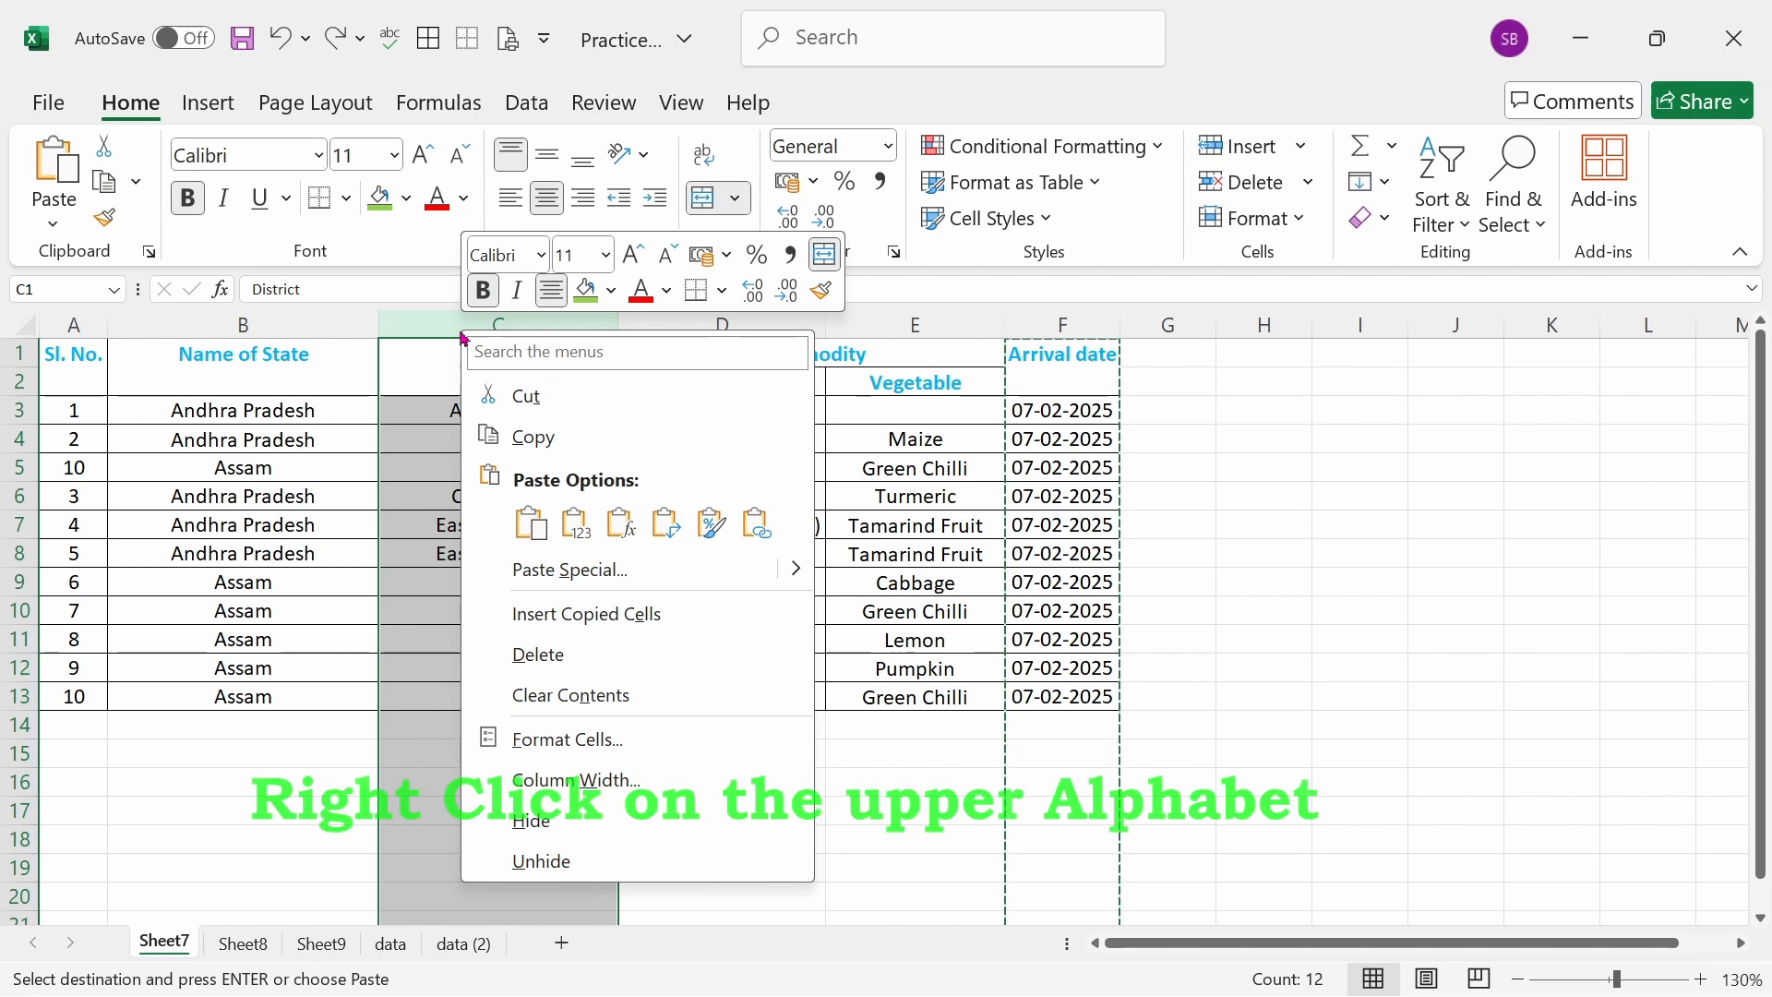
left_click(640, 614)
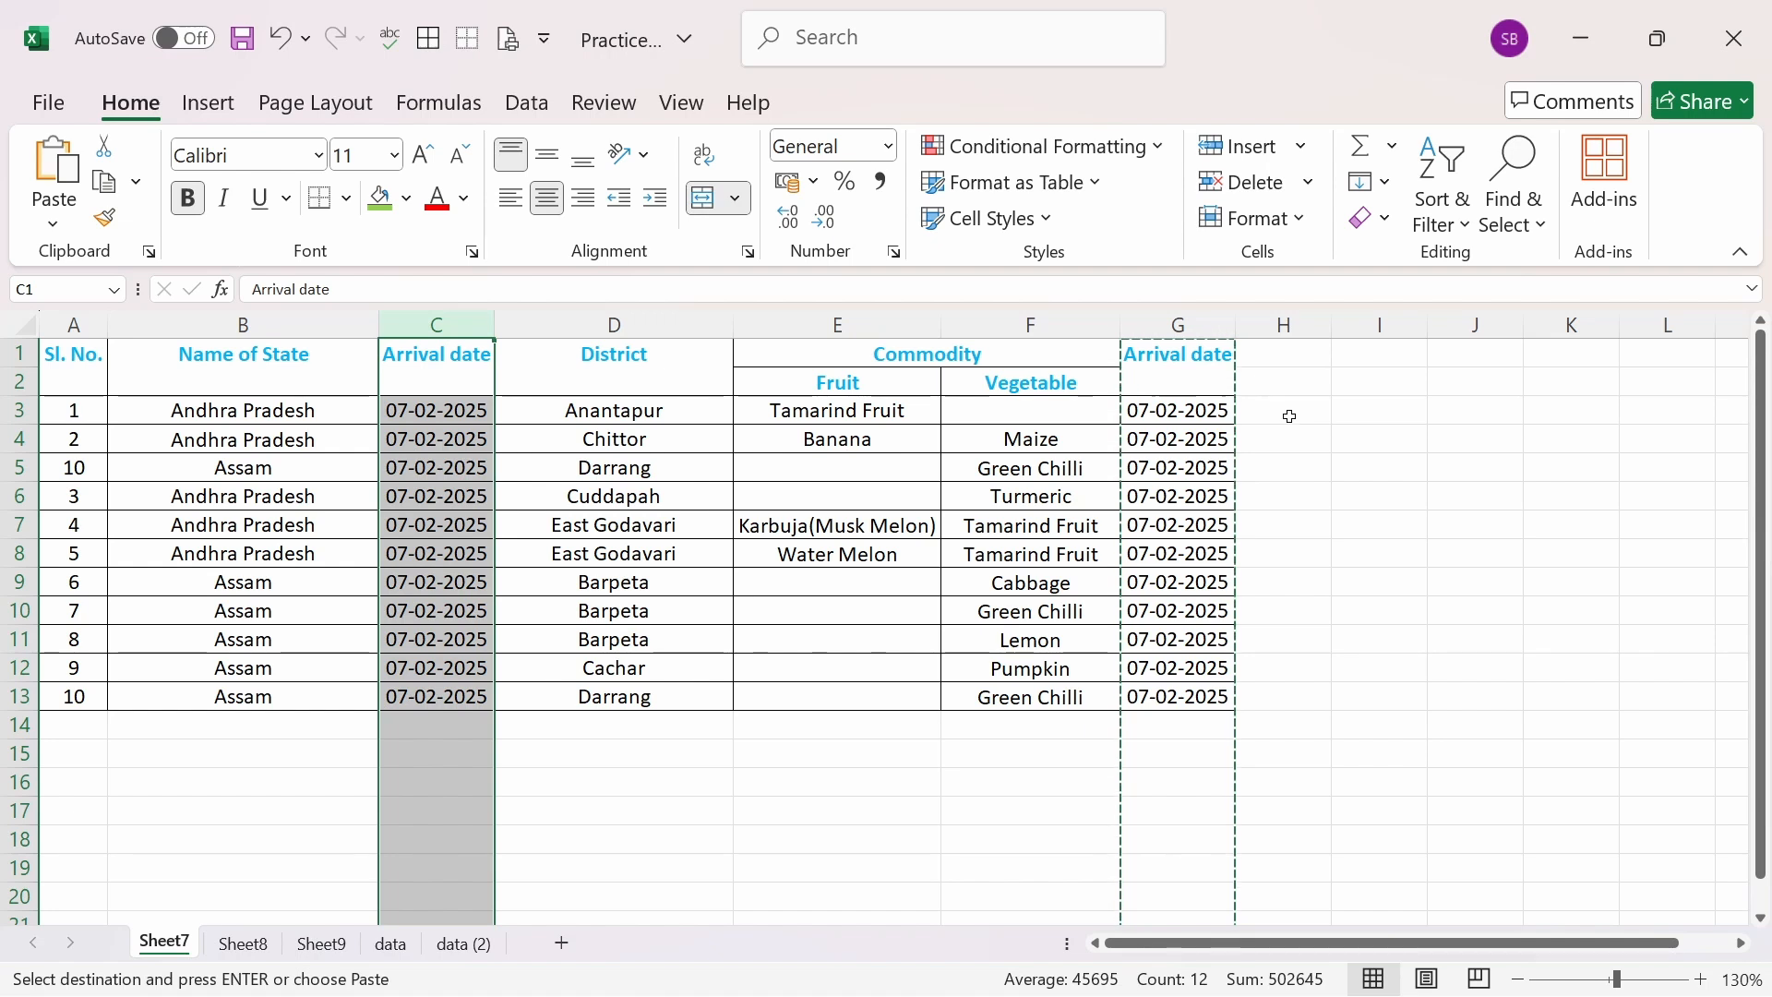
double_click(861, 762)
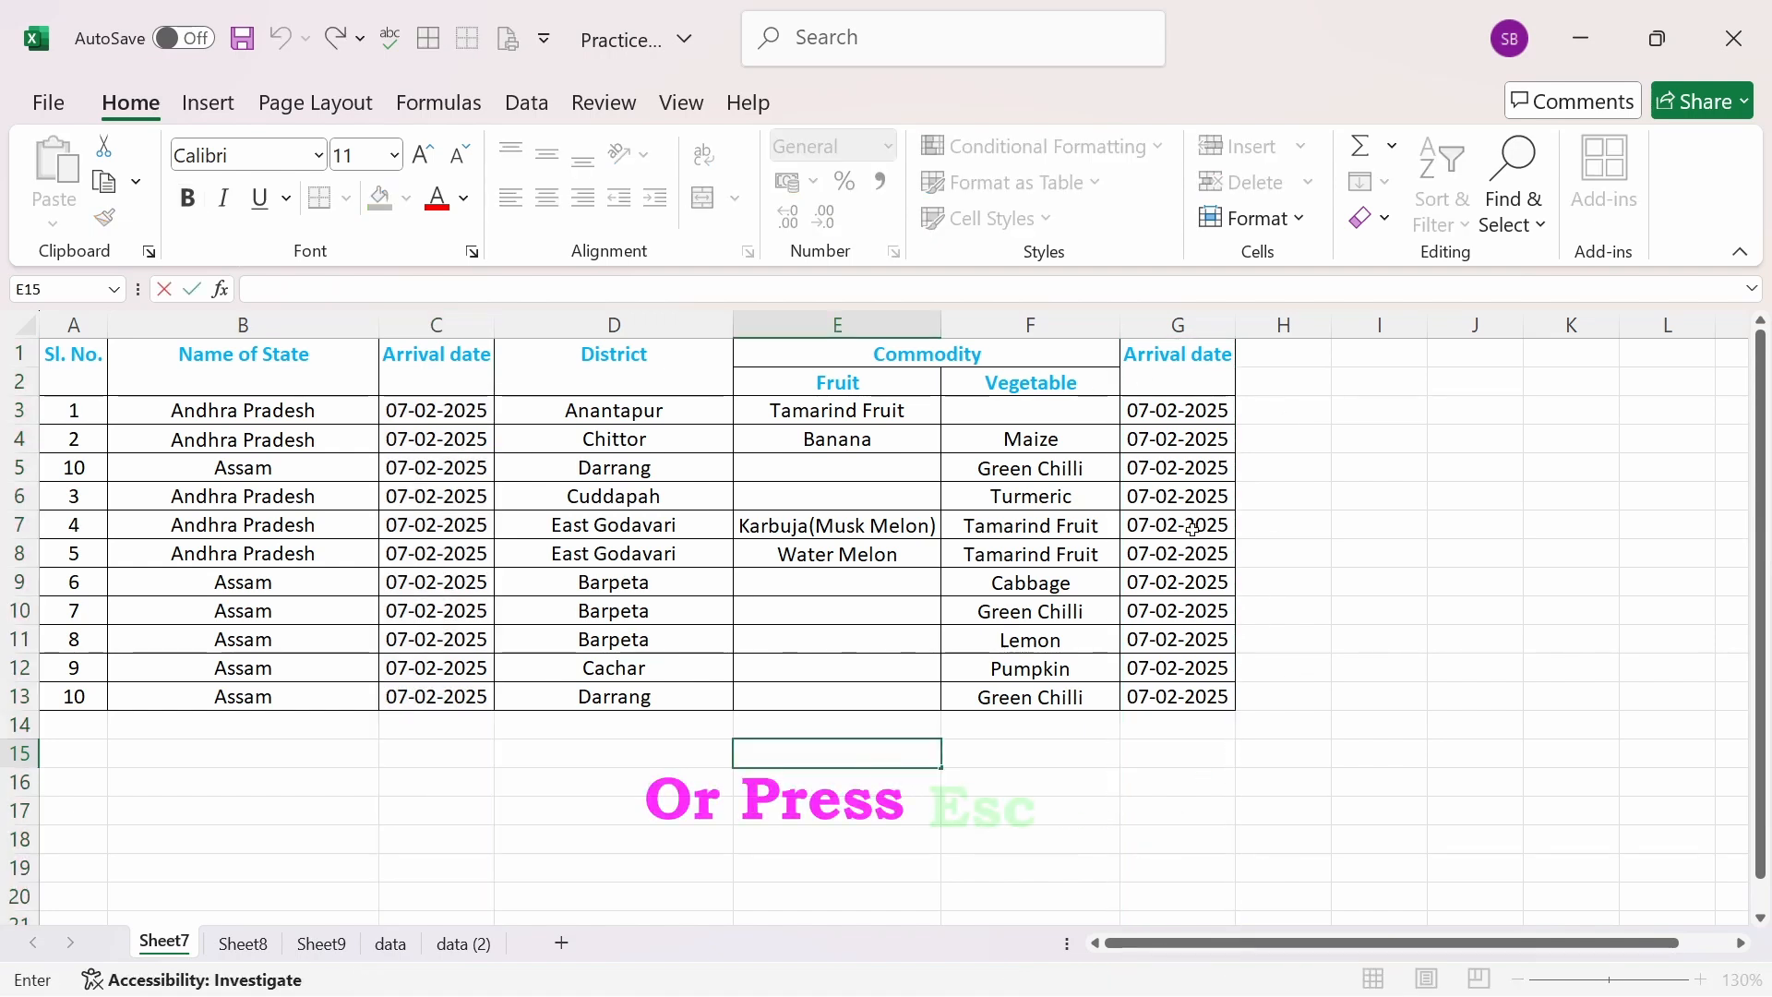
left_click(906, 831)
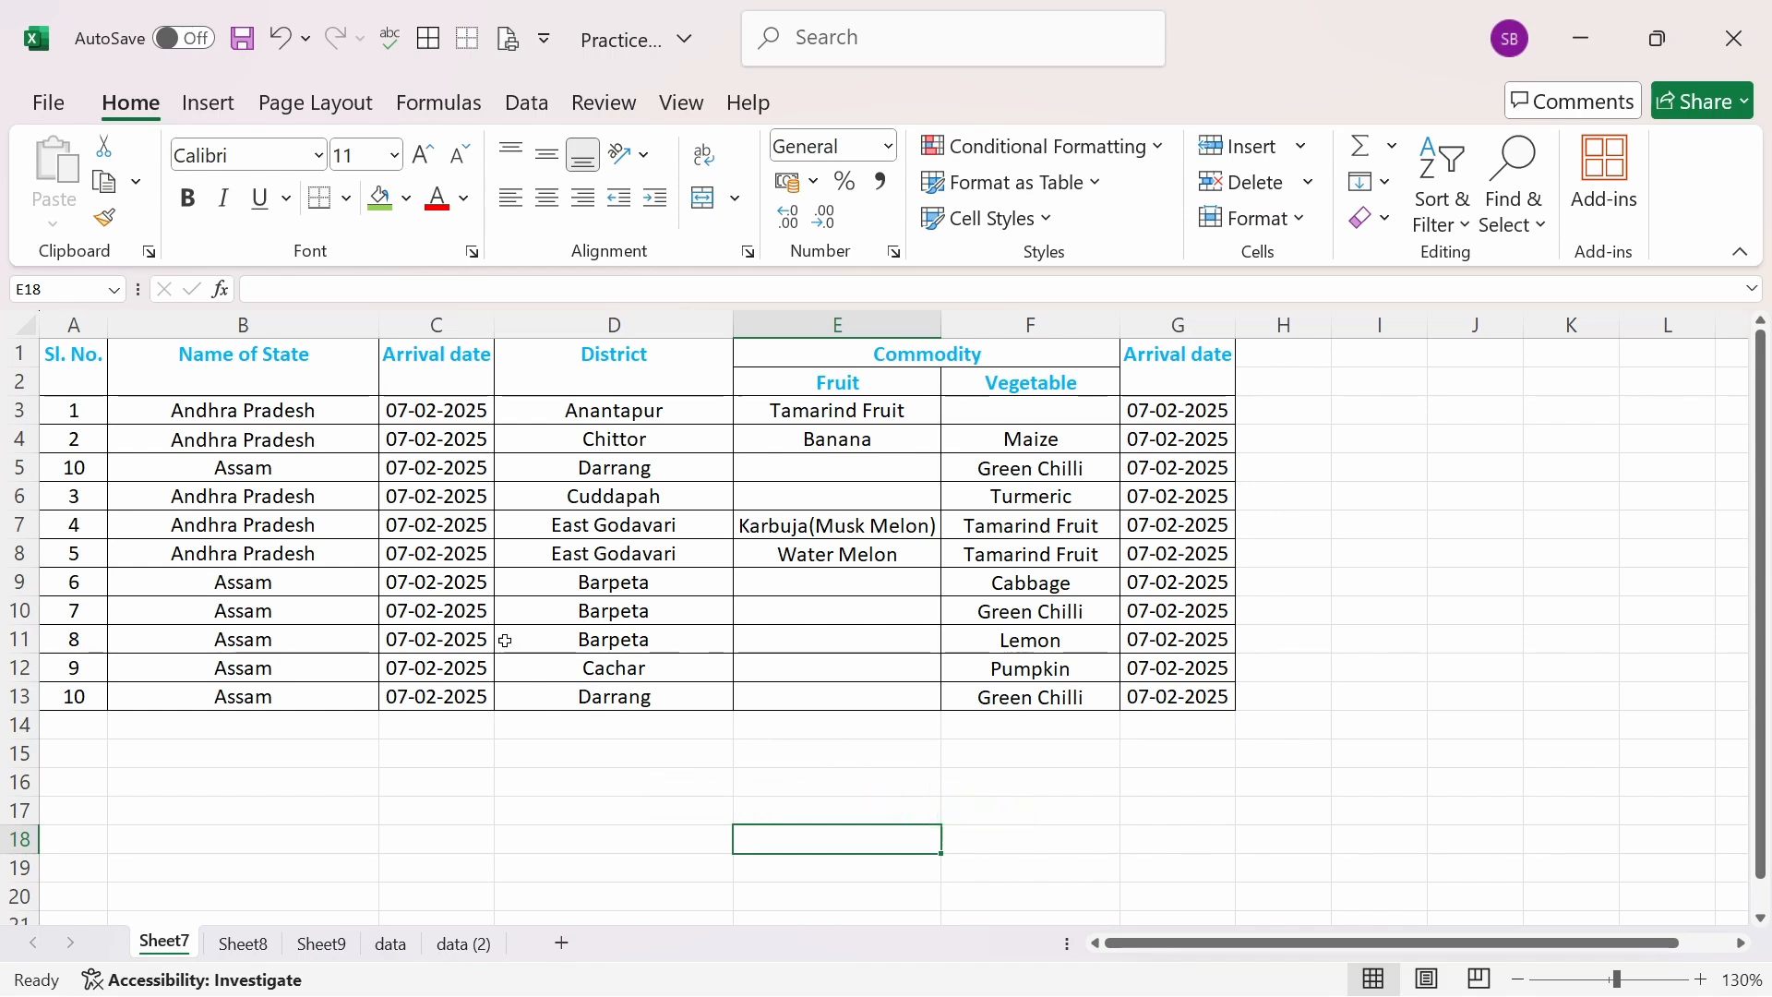
Copy cell B13 containing the state name Assam.
left_click(112, 154)
left_click(272, 698)
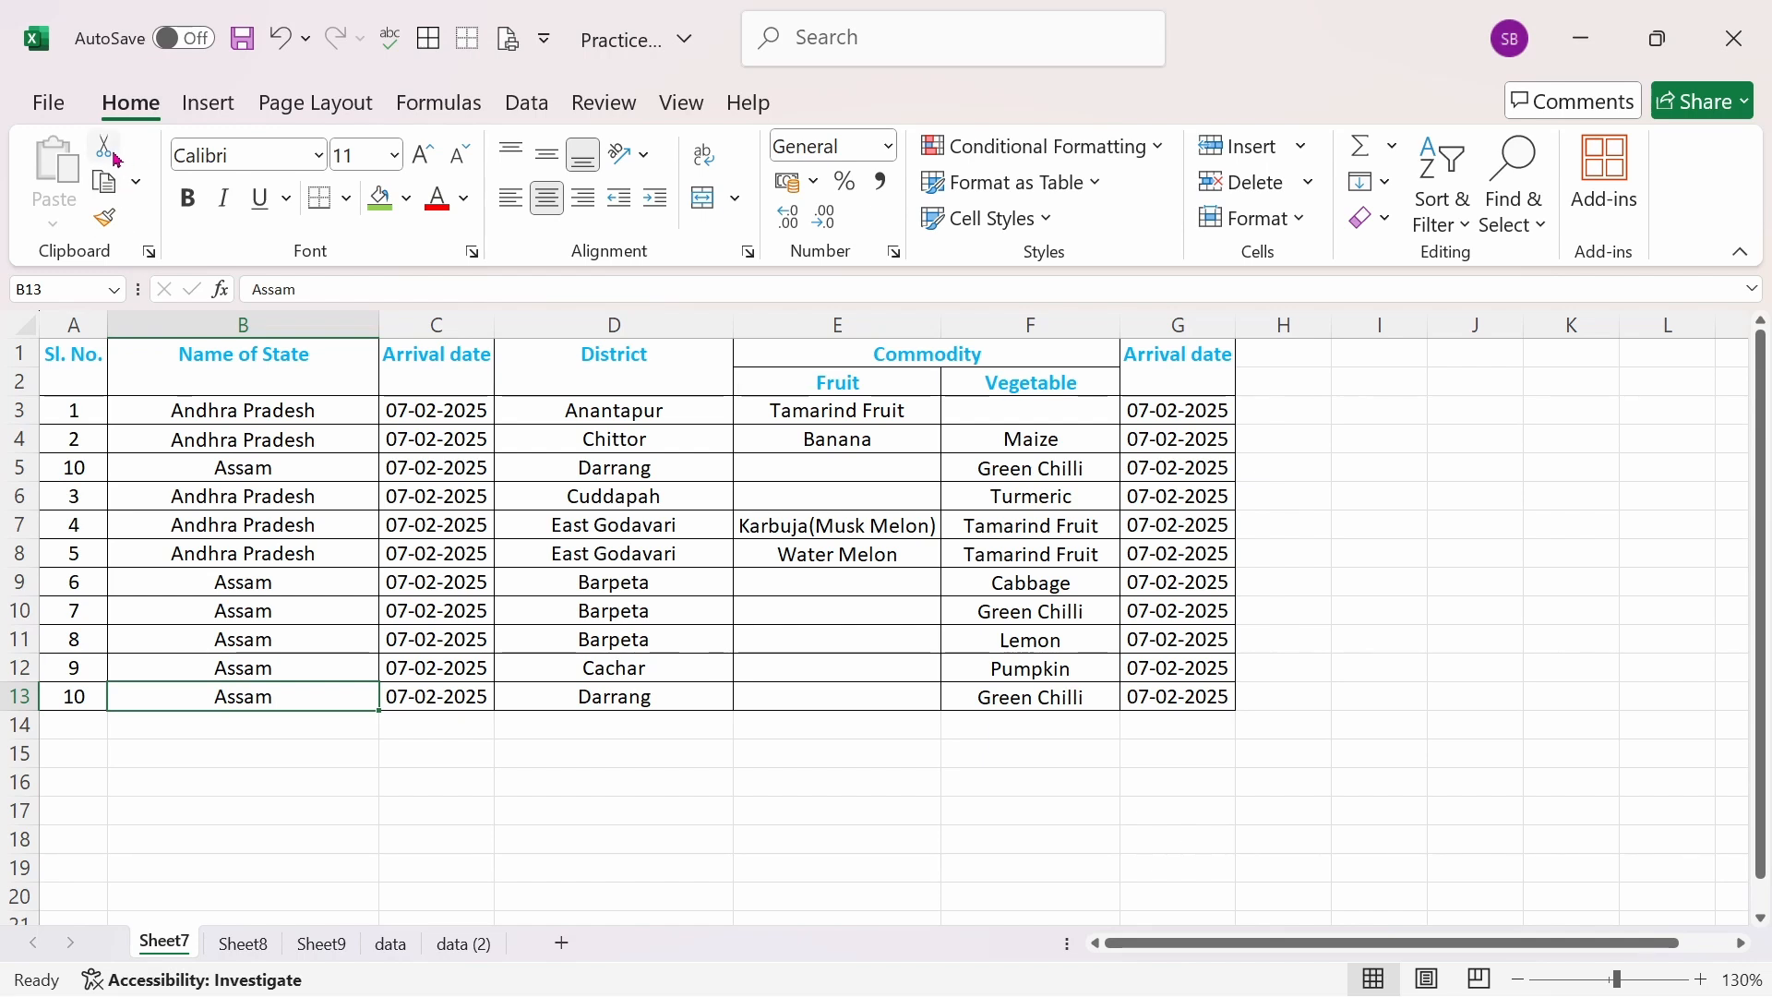
key("ctrl+c")
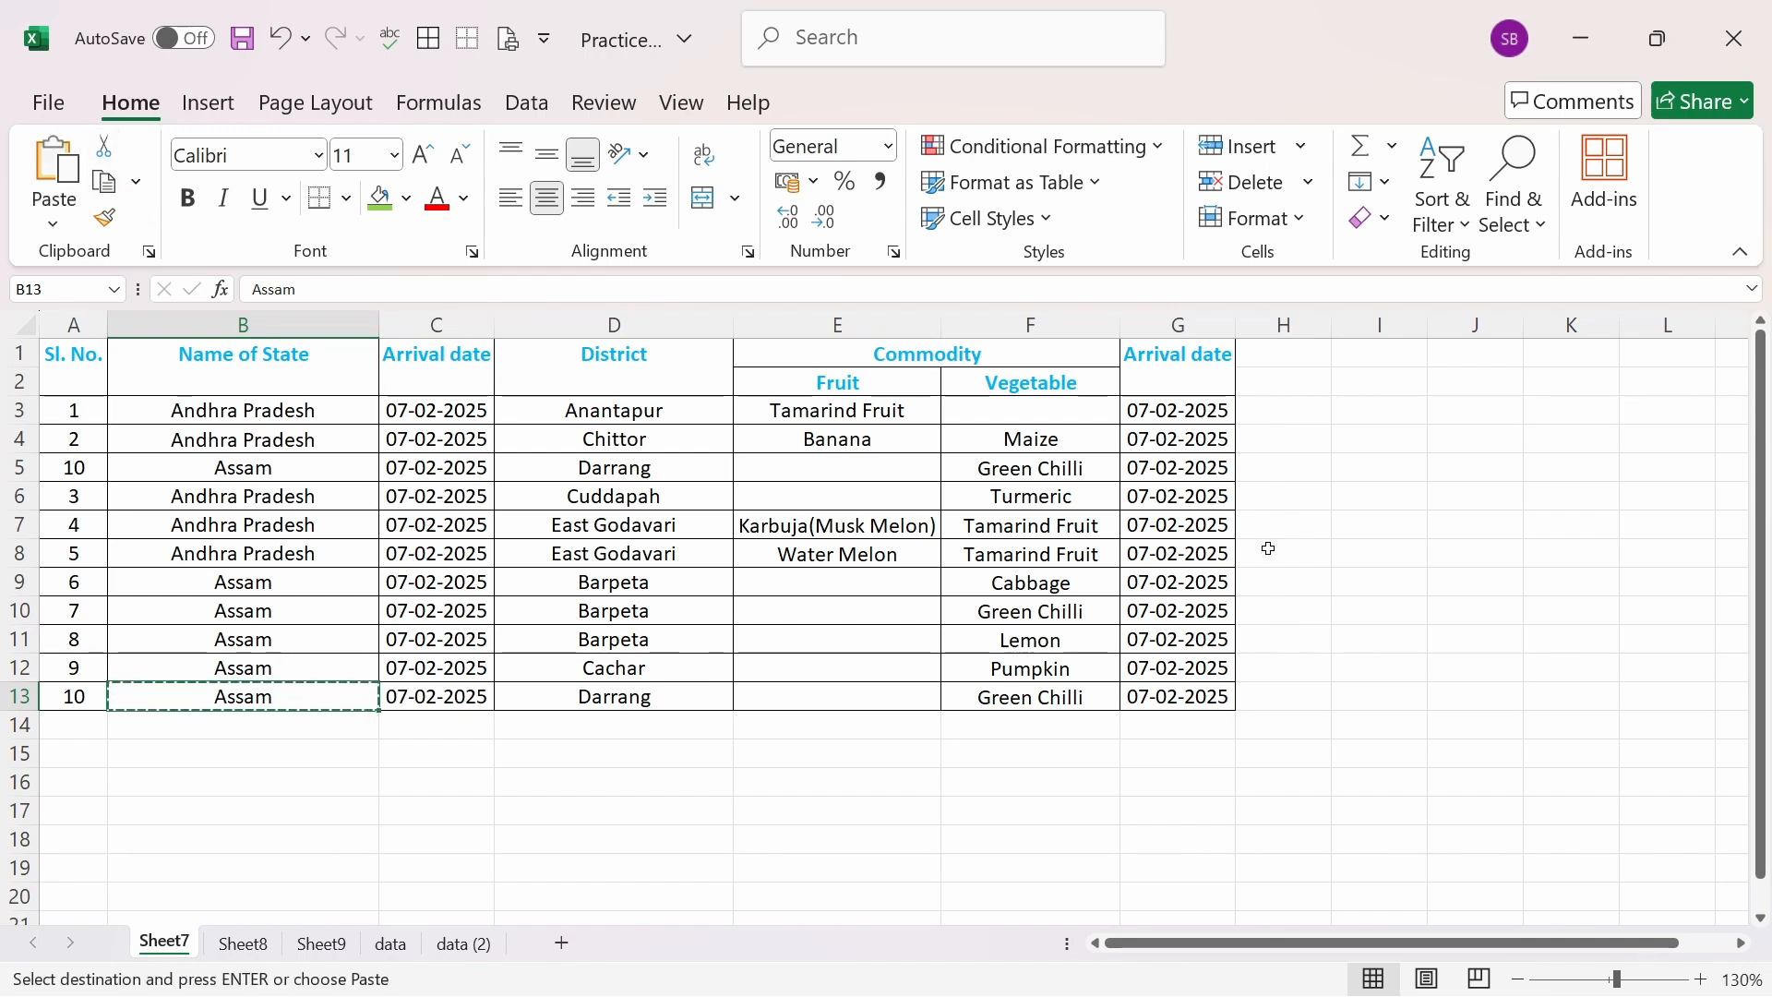
Paste the cut Assam entry from cell B13 into cell I3, and undo the move.
left_click(1375, 424)
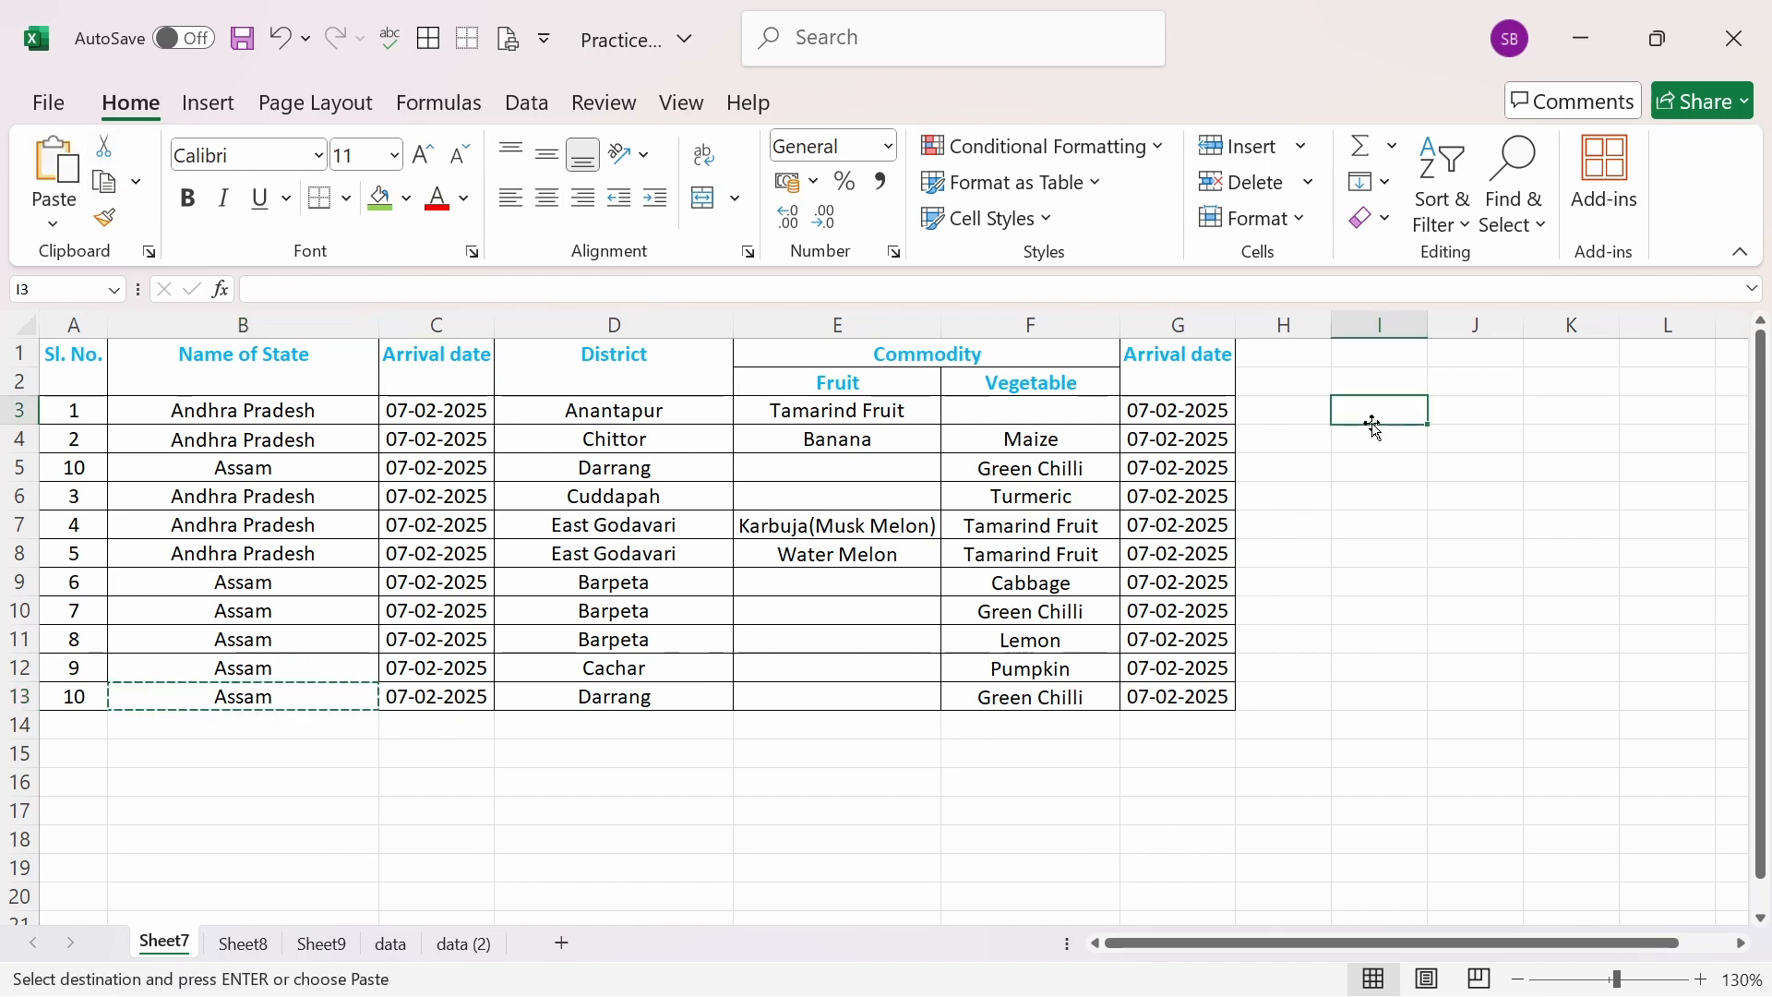
left_click(72, 174)
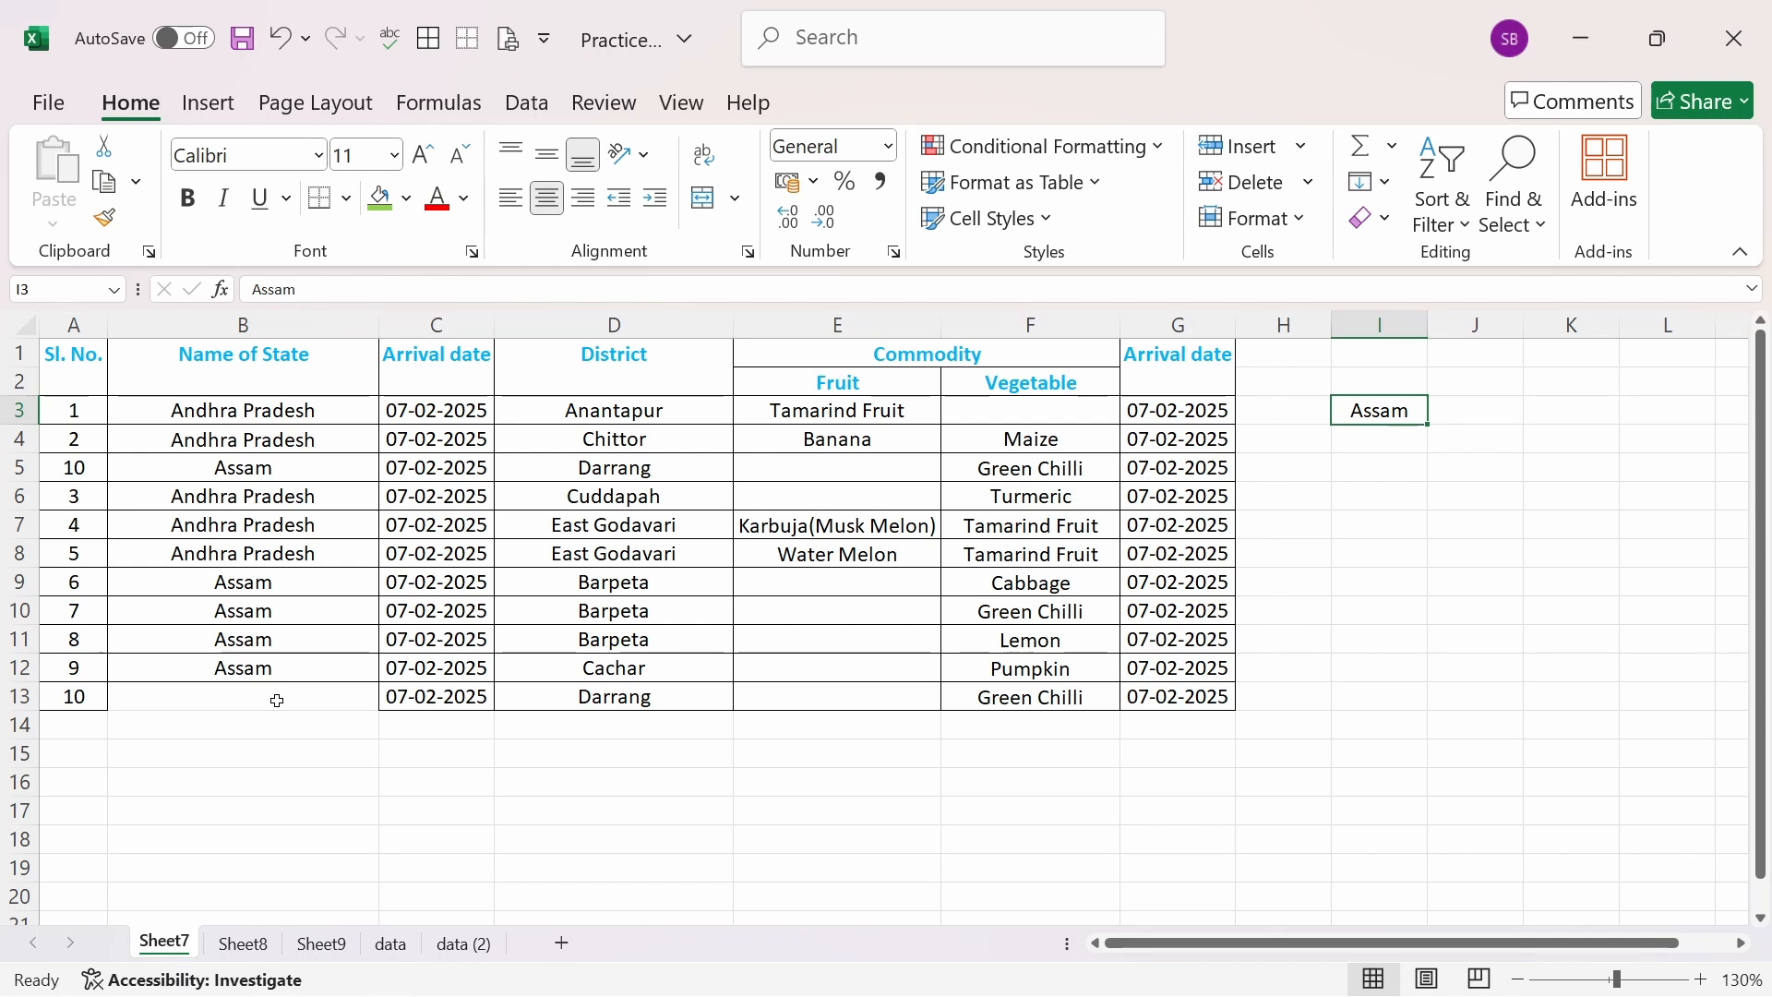
key("ctrl+z")
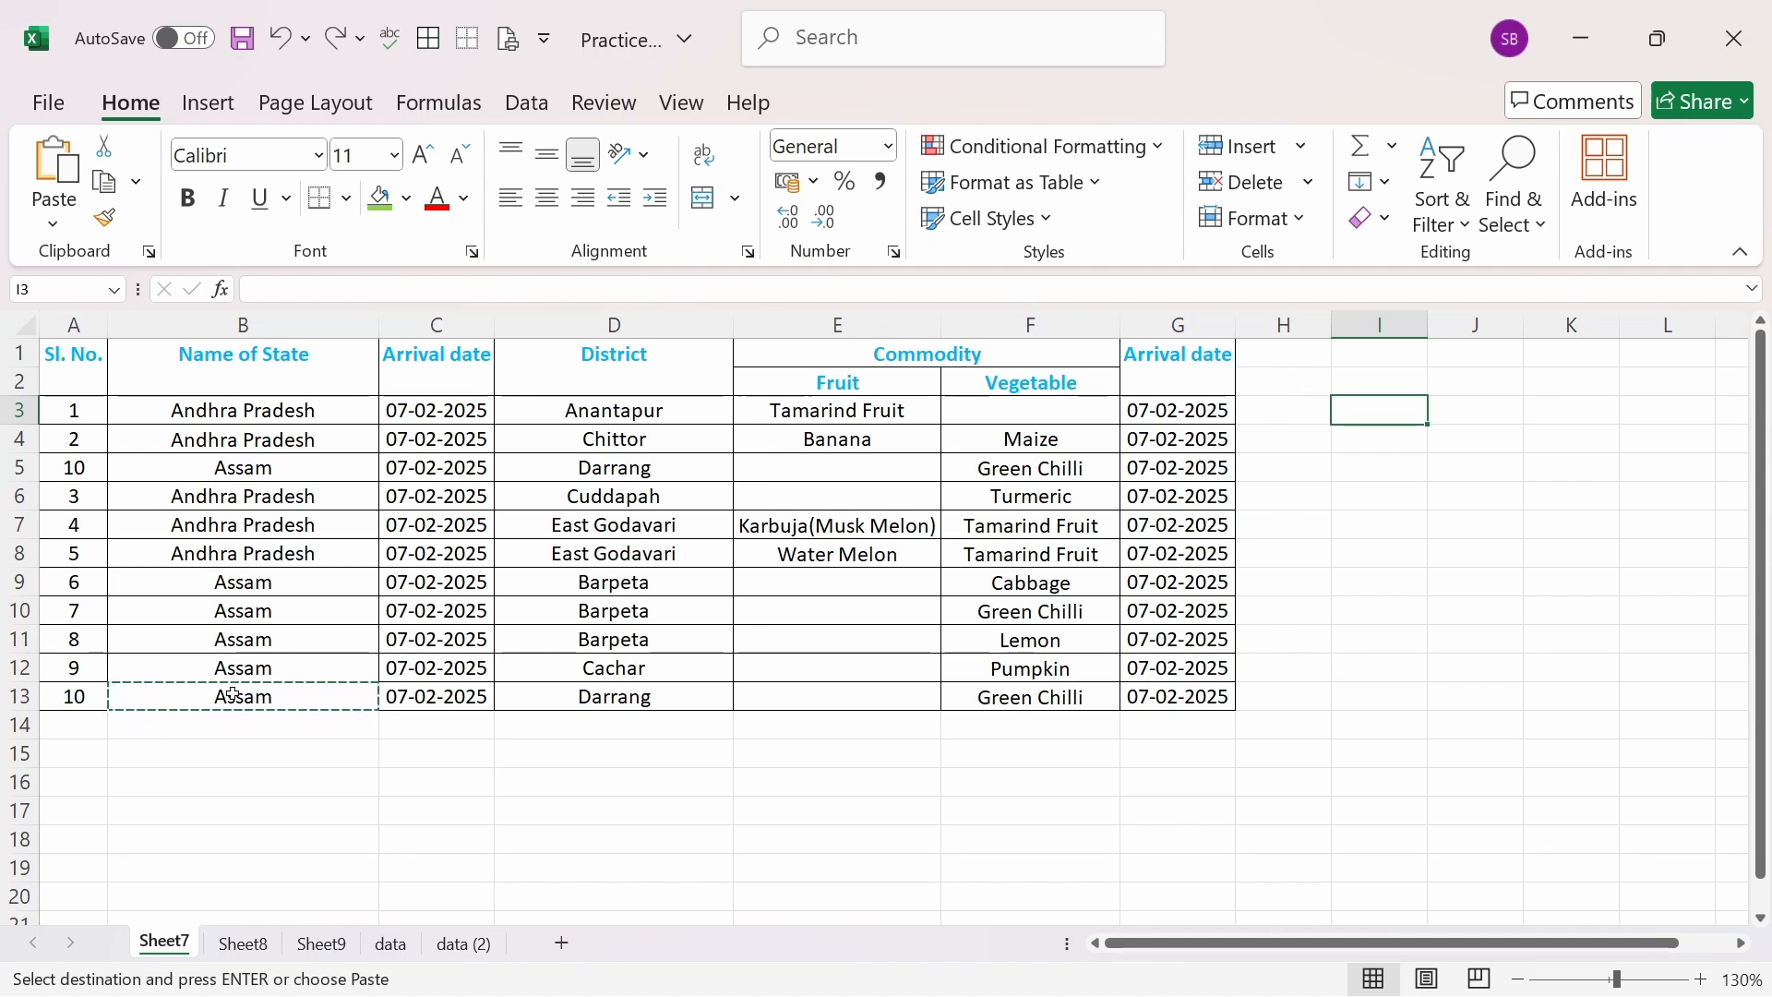
Cut the entire row 12 with Sl. No. 9 and insert the cut row above row 4.
left_click(20, 669)
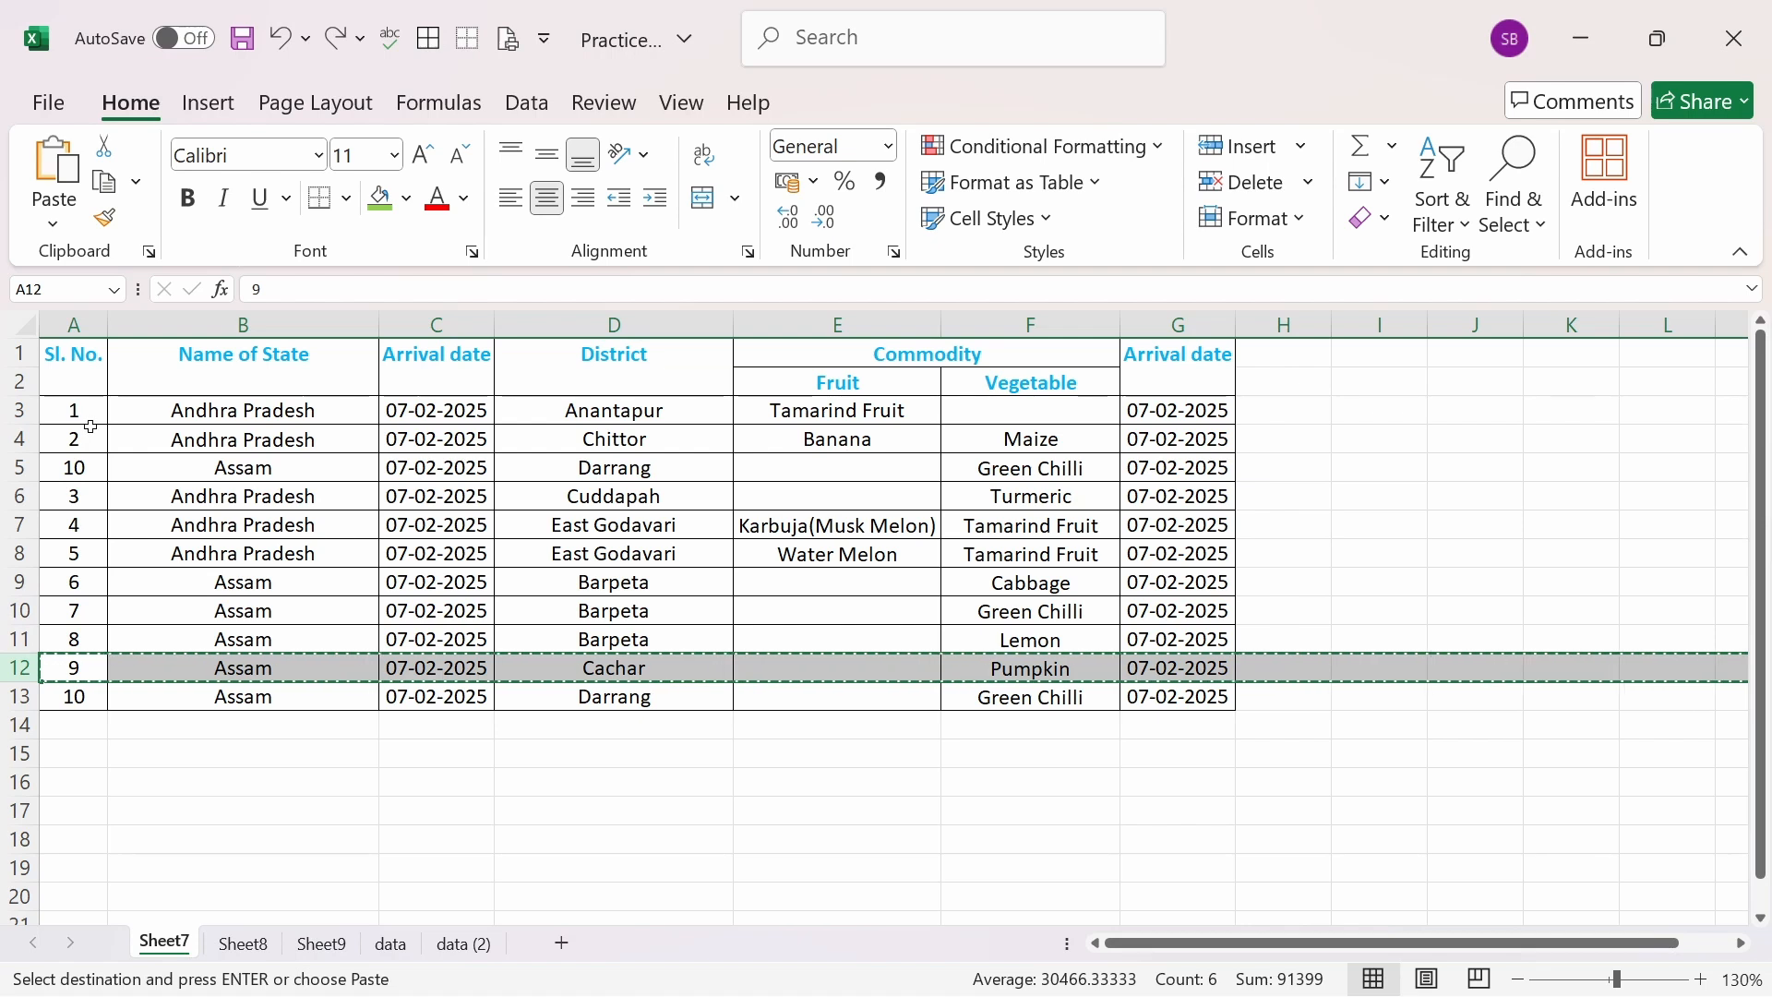
right_click(18, 439)
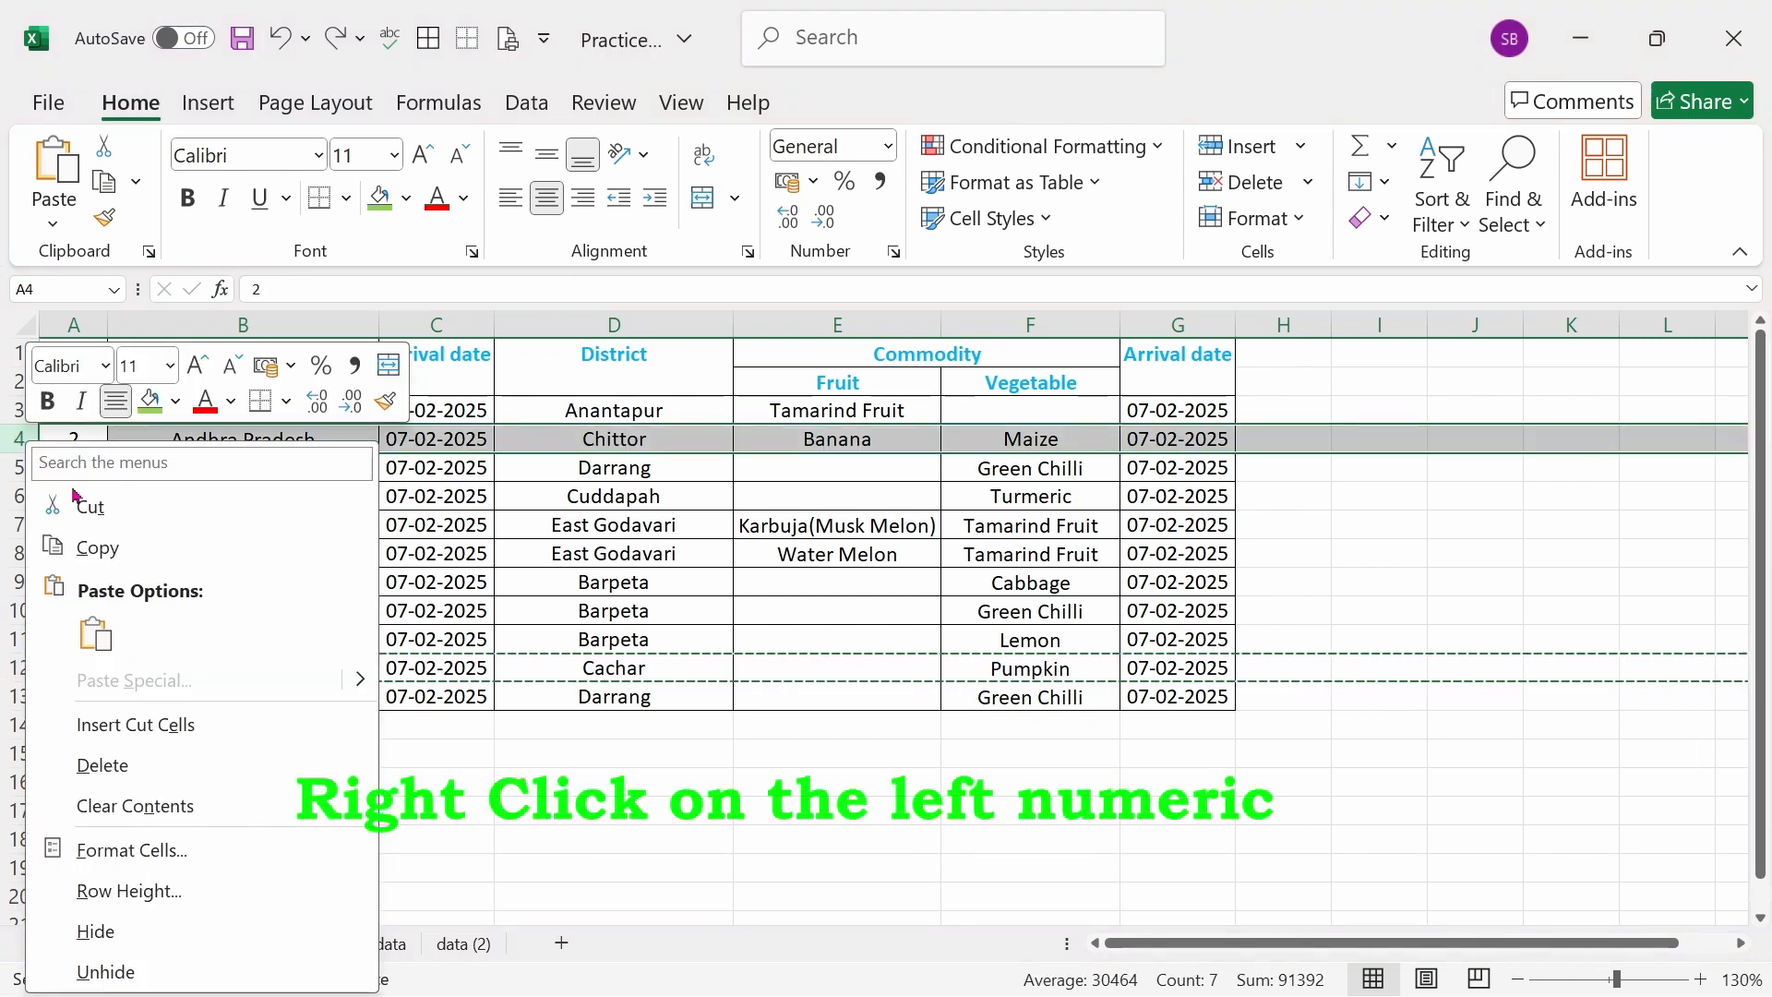
left_click(191, 725)
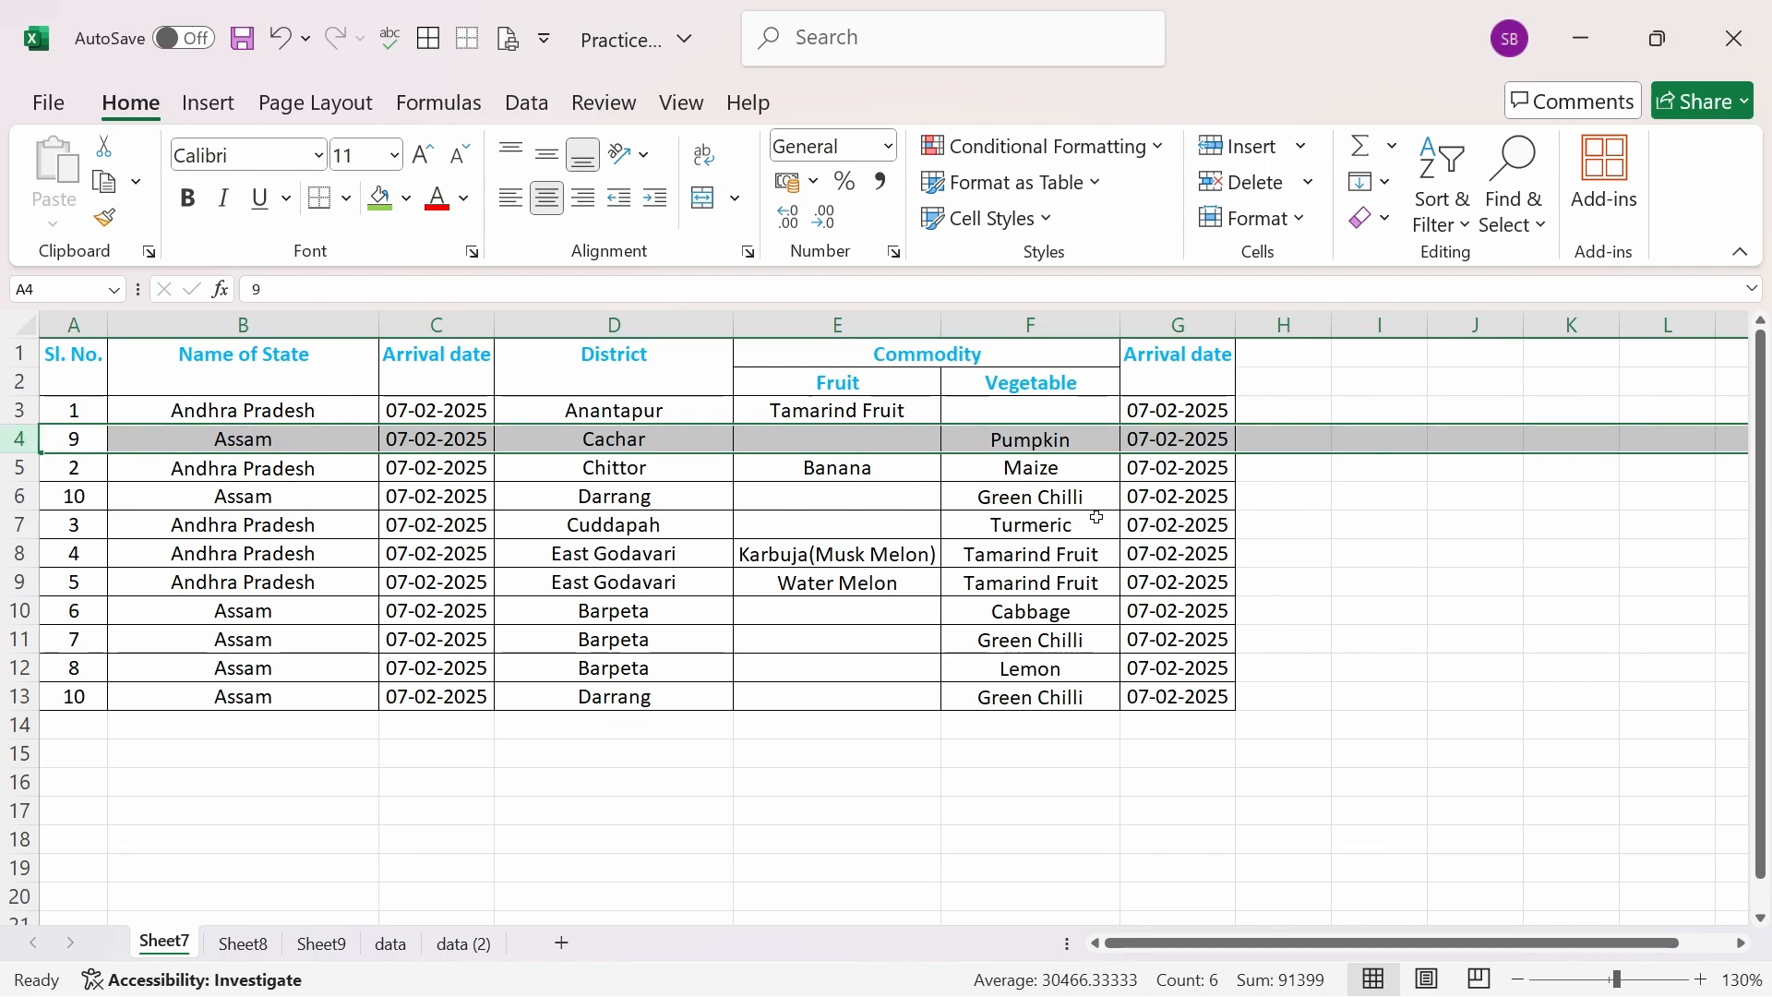
Cut the entire Arrival date column G, insert it before the District column D, and clear the column selection.
left_click(1194, 325)
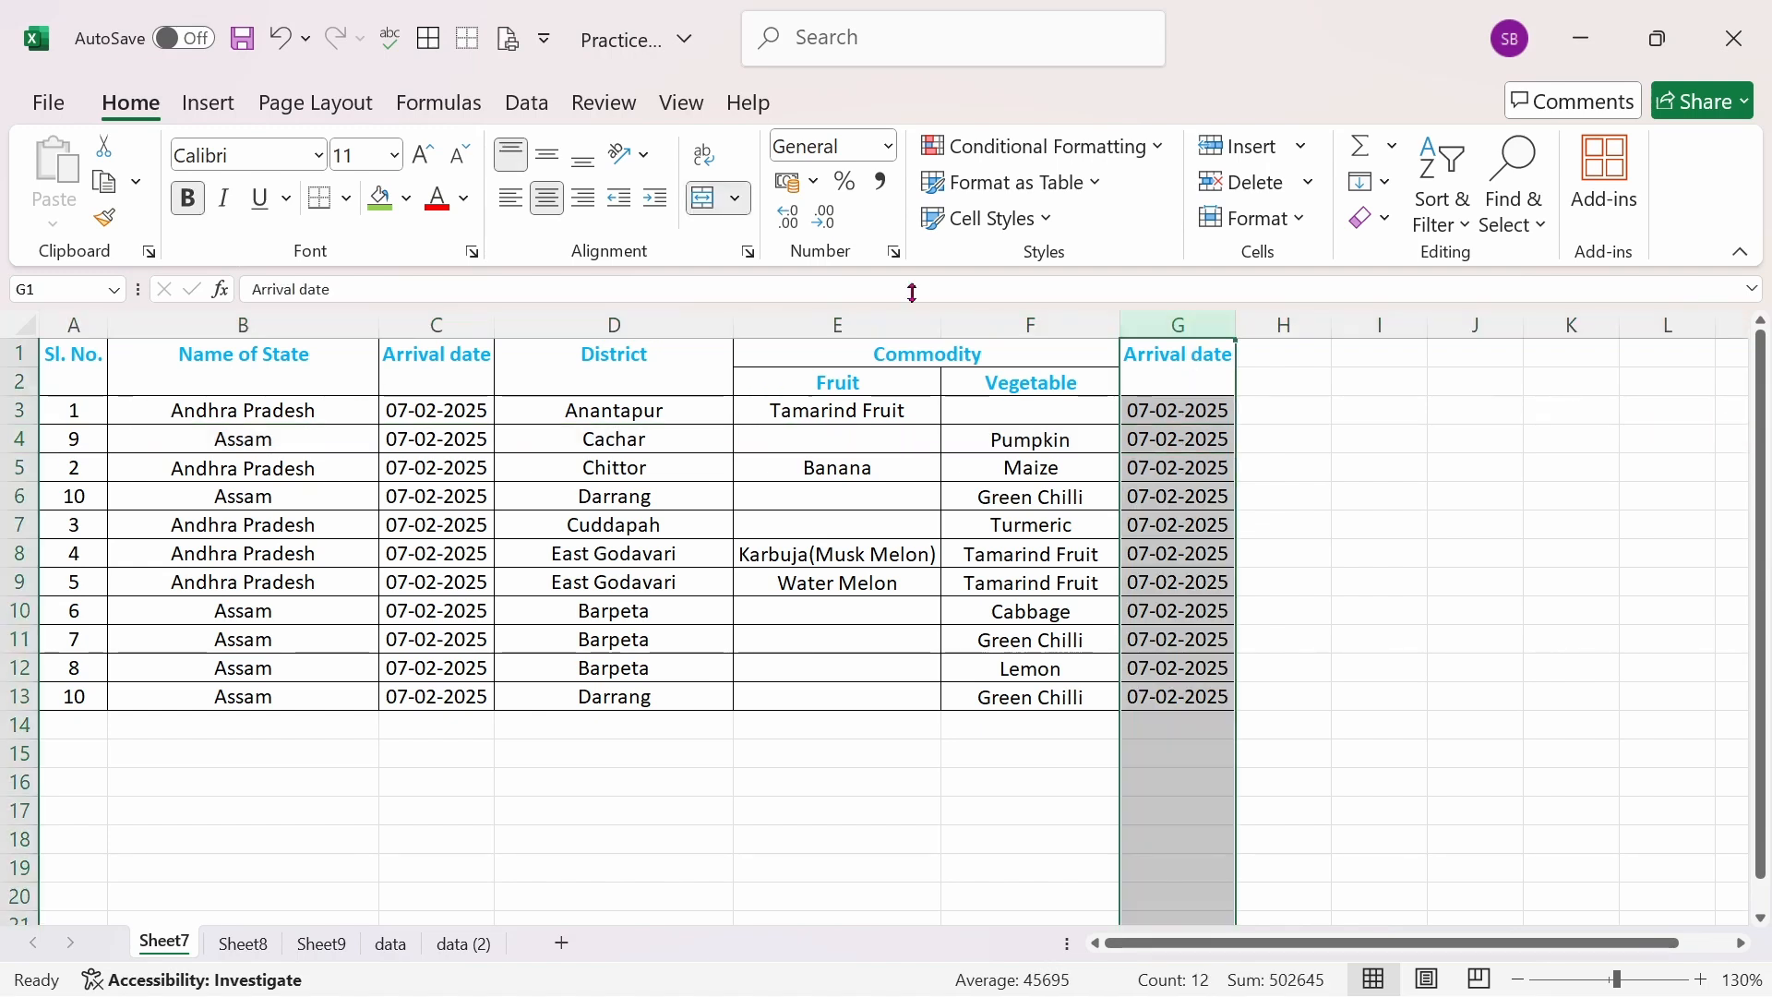
left_click(105, 148)
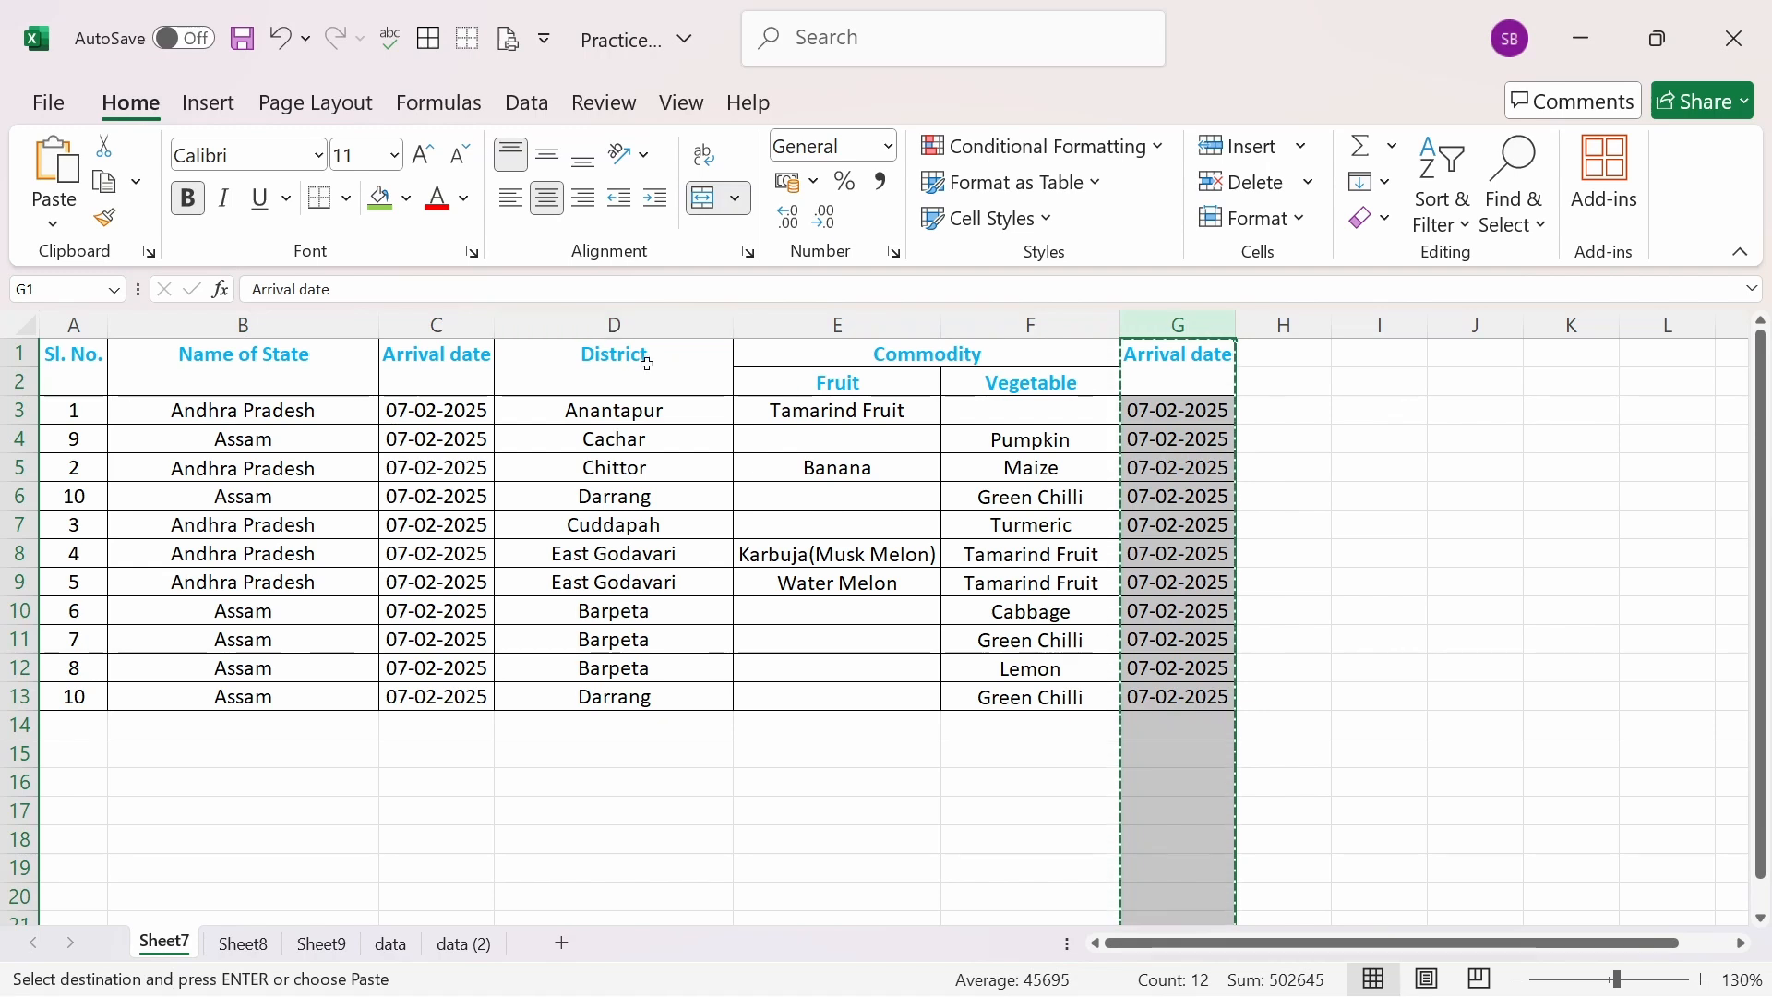
right_click(585, 324)
right_click(587, 340)
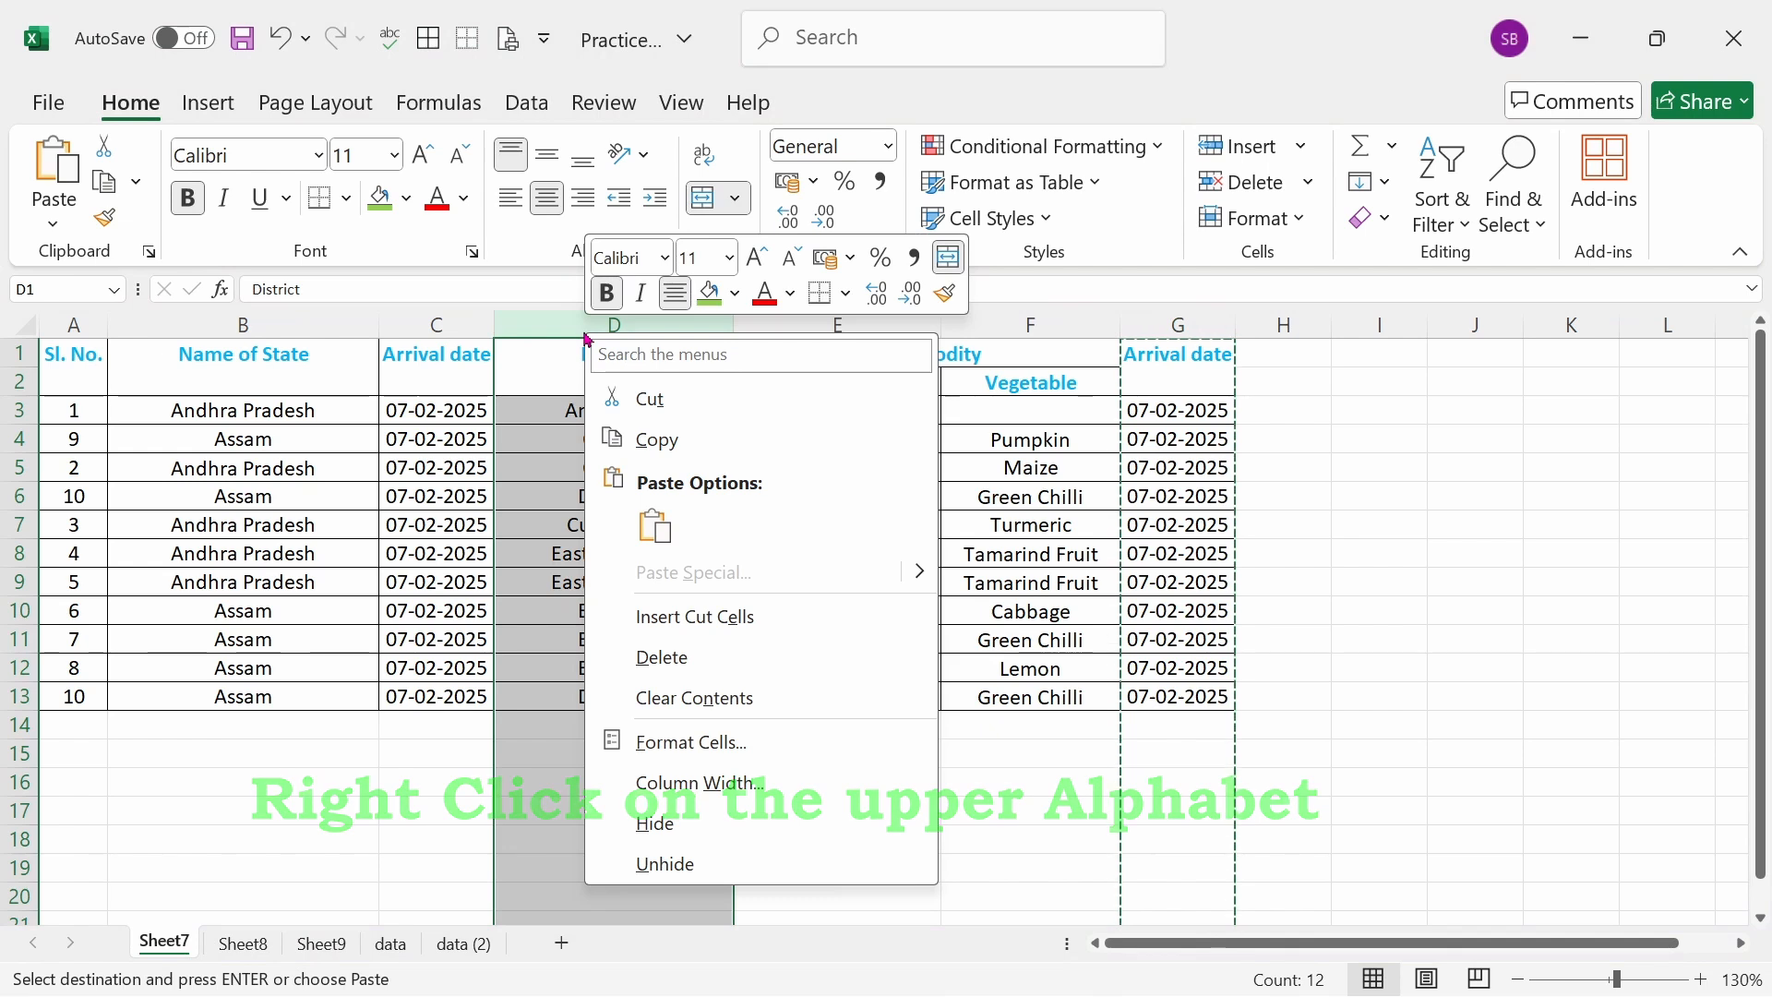
left_click(739, 616)
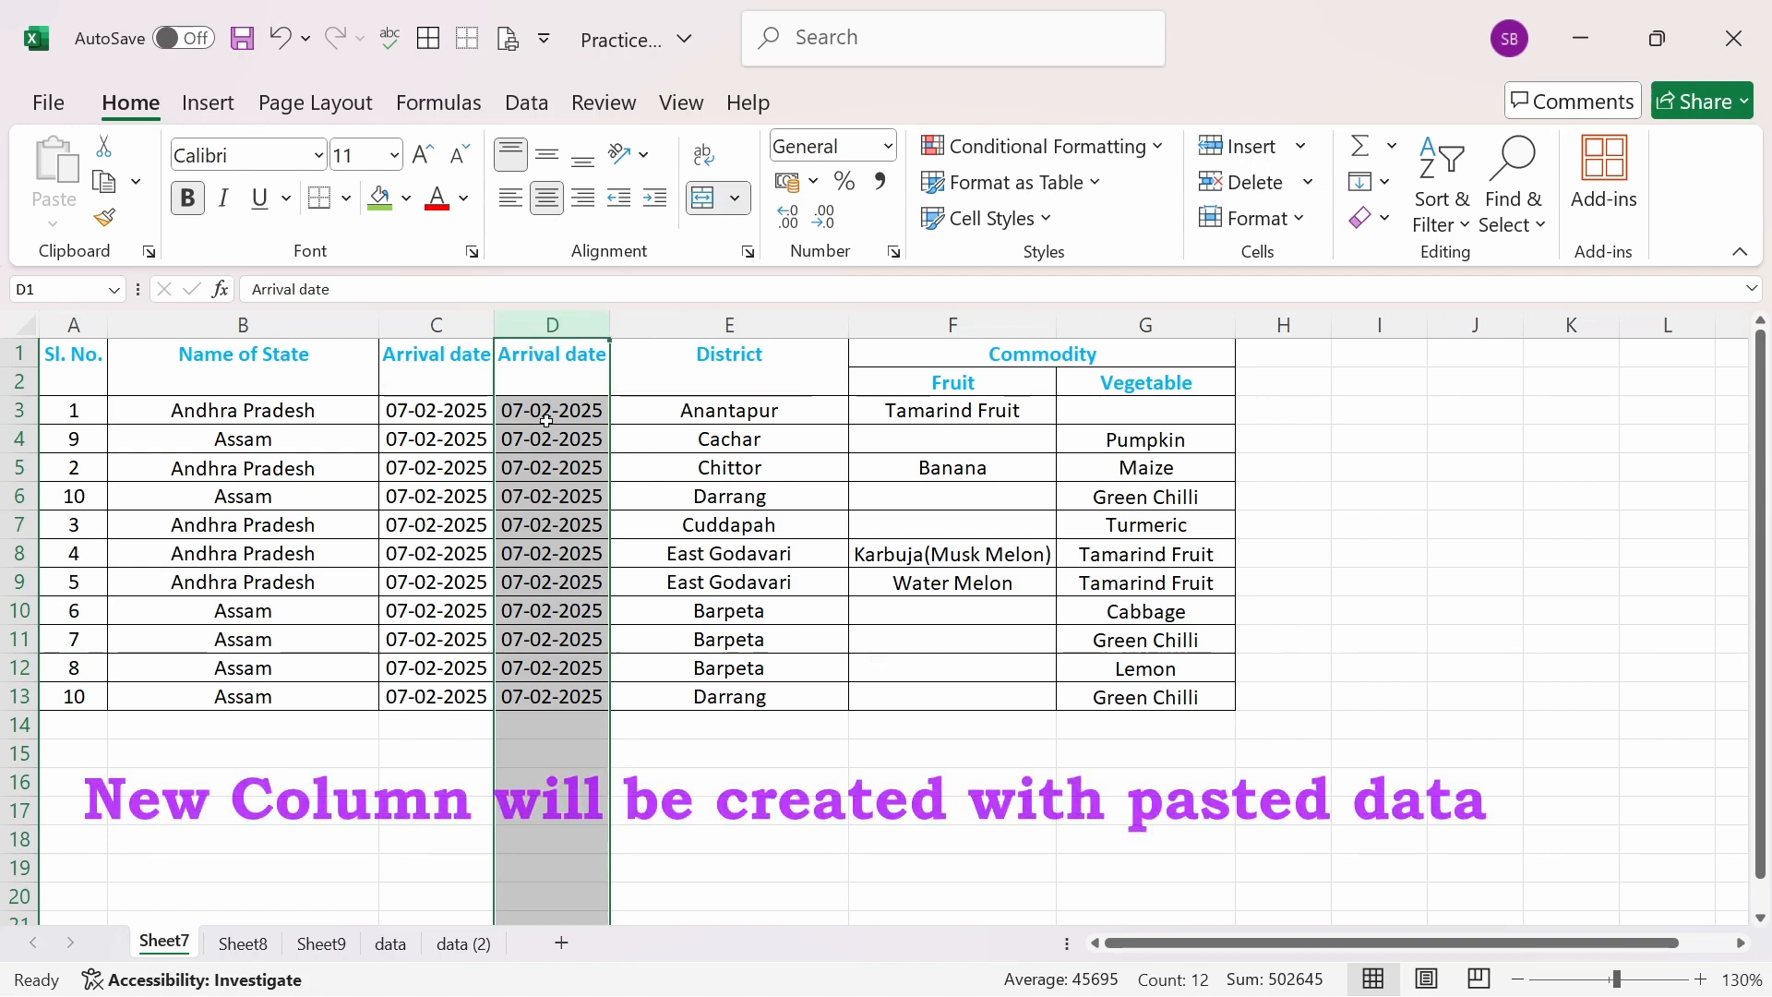
left_click(838, 754)
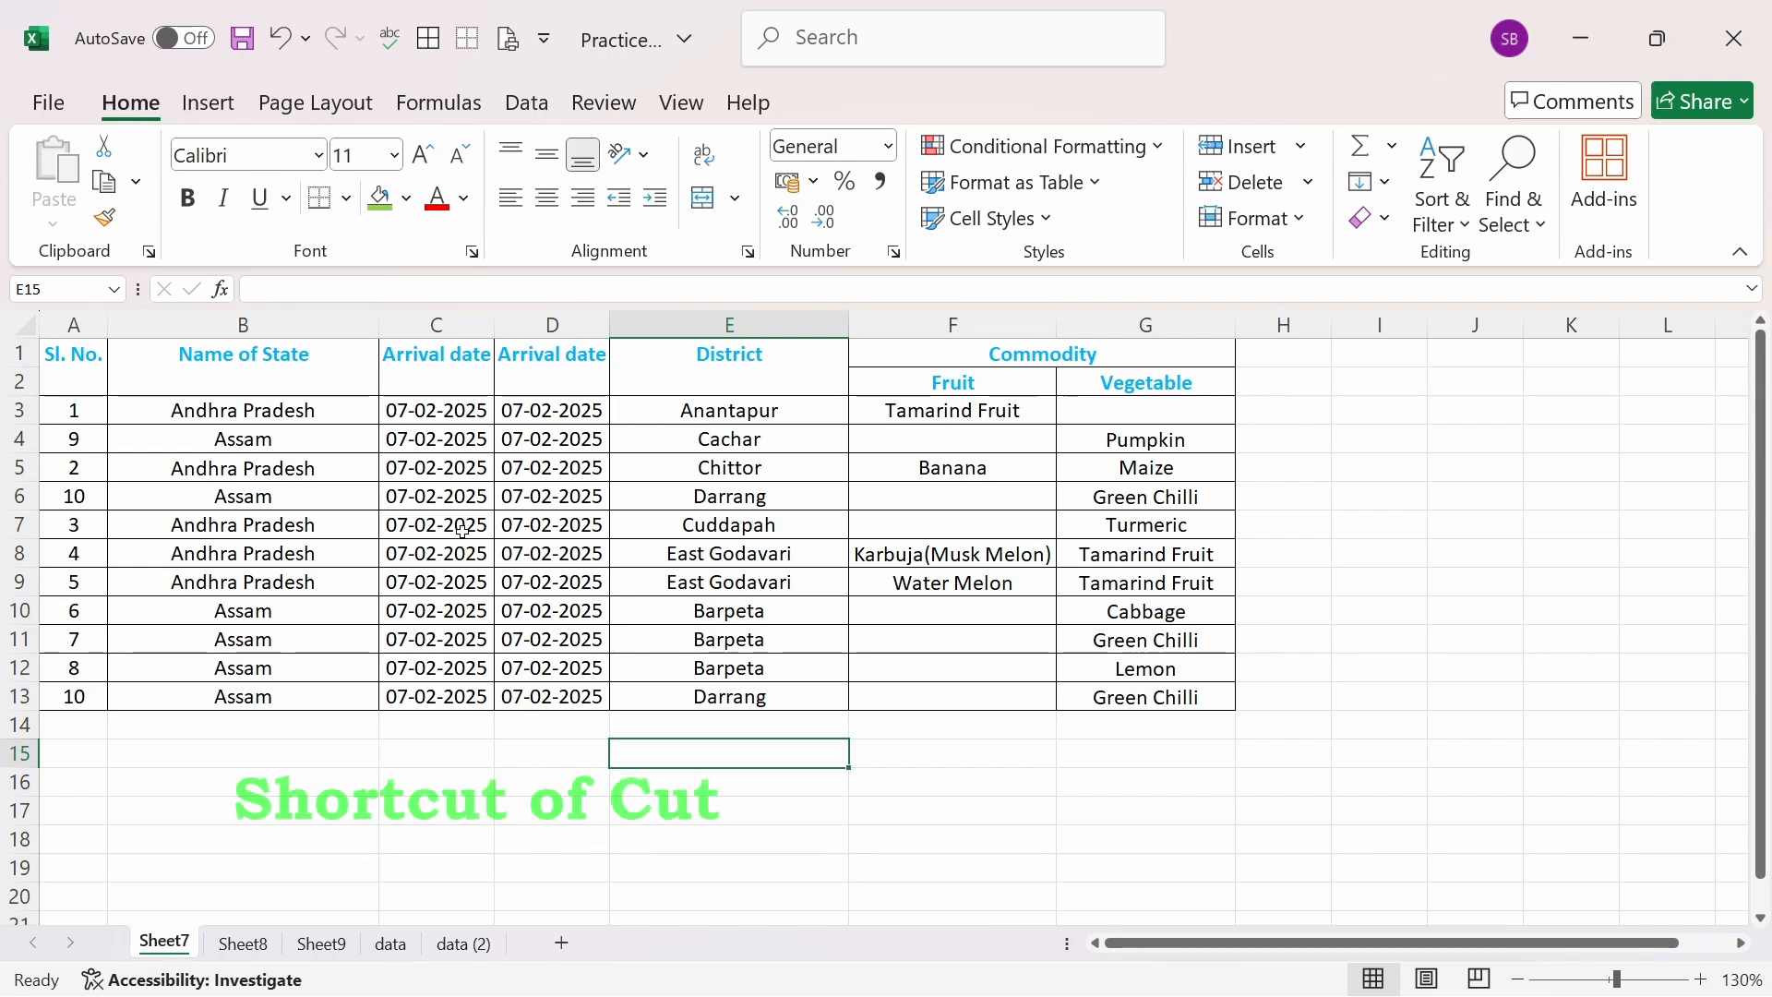
left_click(572, 528)
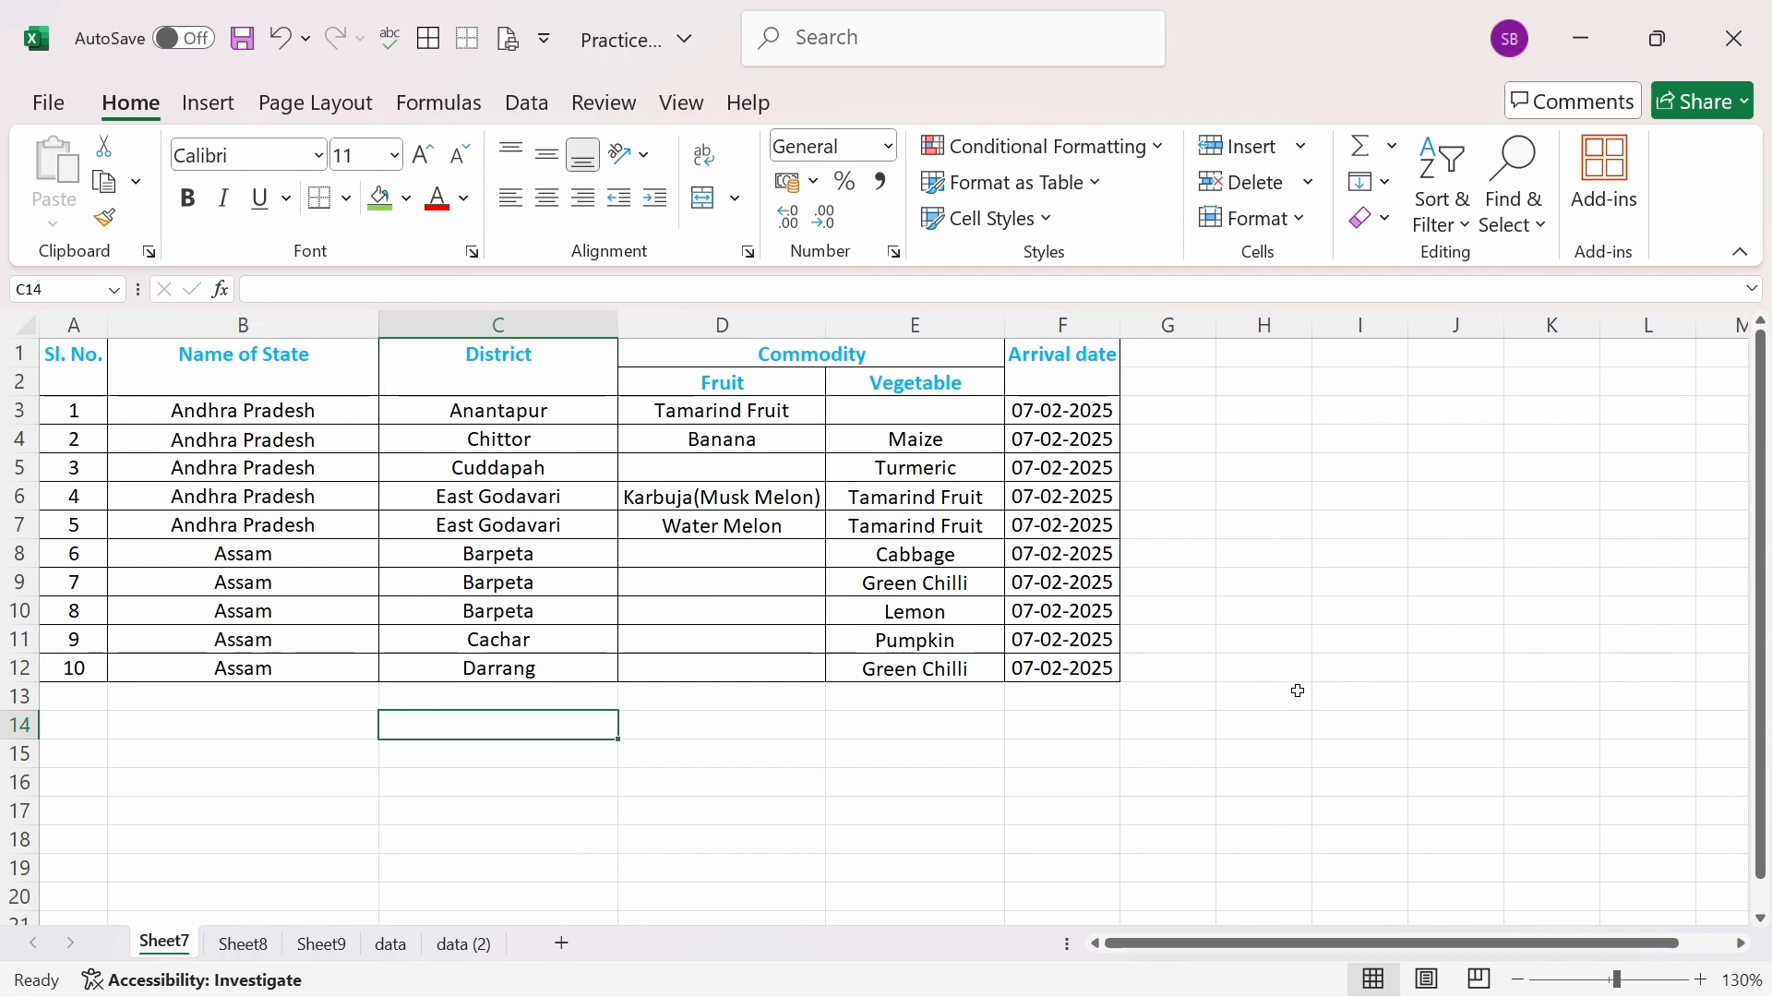
Copy only the table cells A12:F12 of the row with Sl. No. 10.
left_click(8, 668)
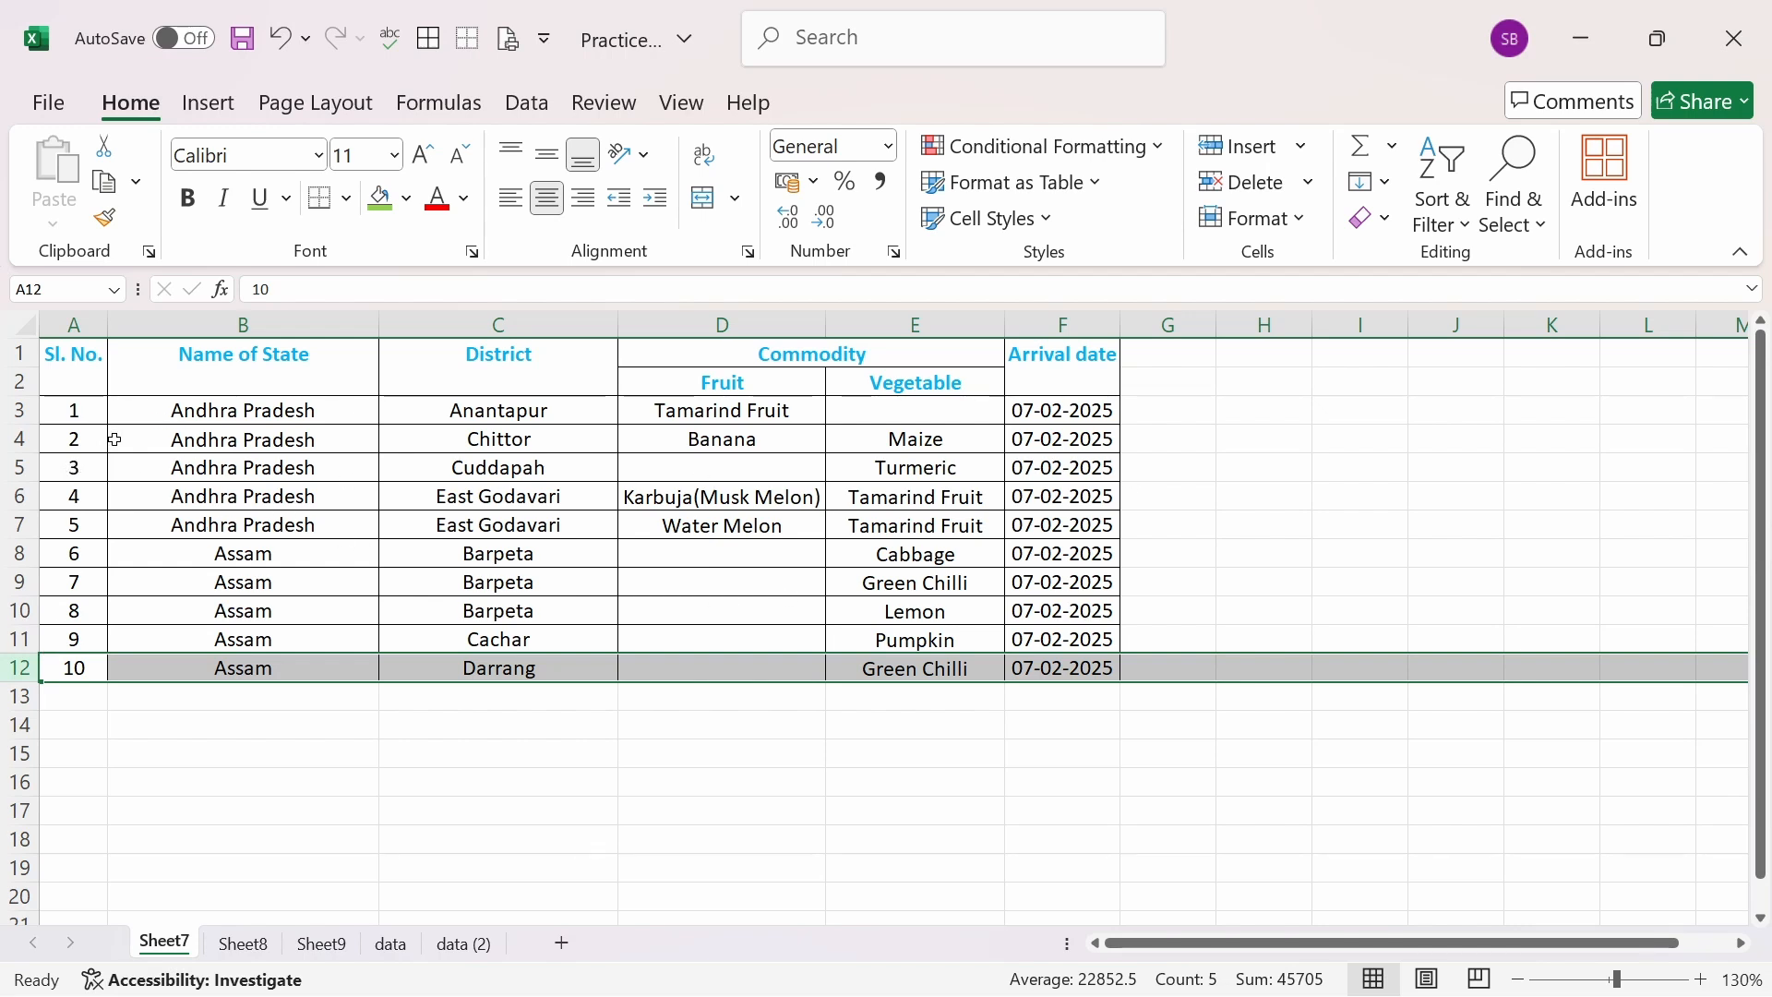
left_click(469, 767)
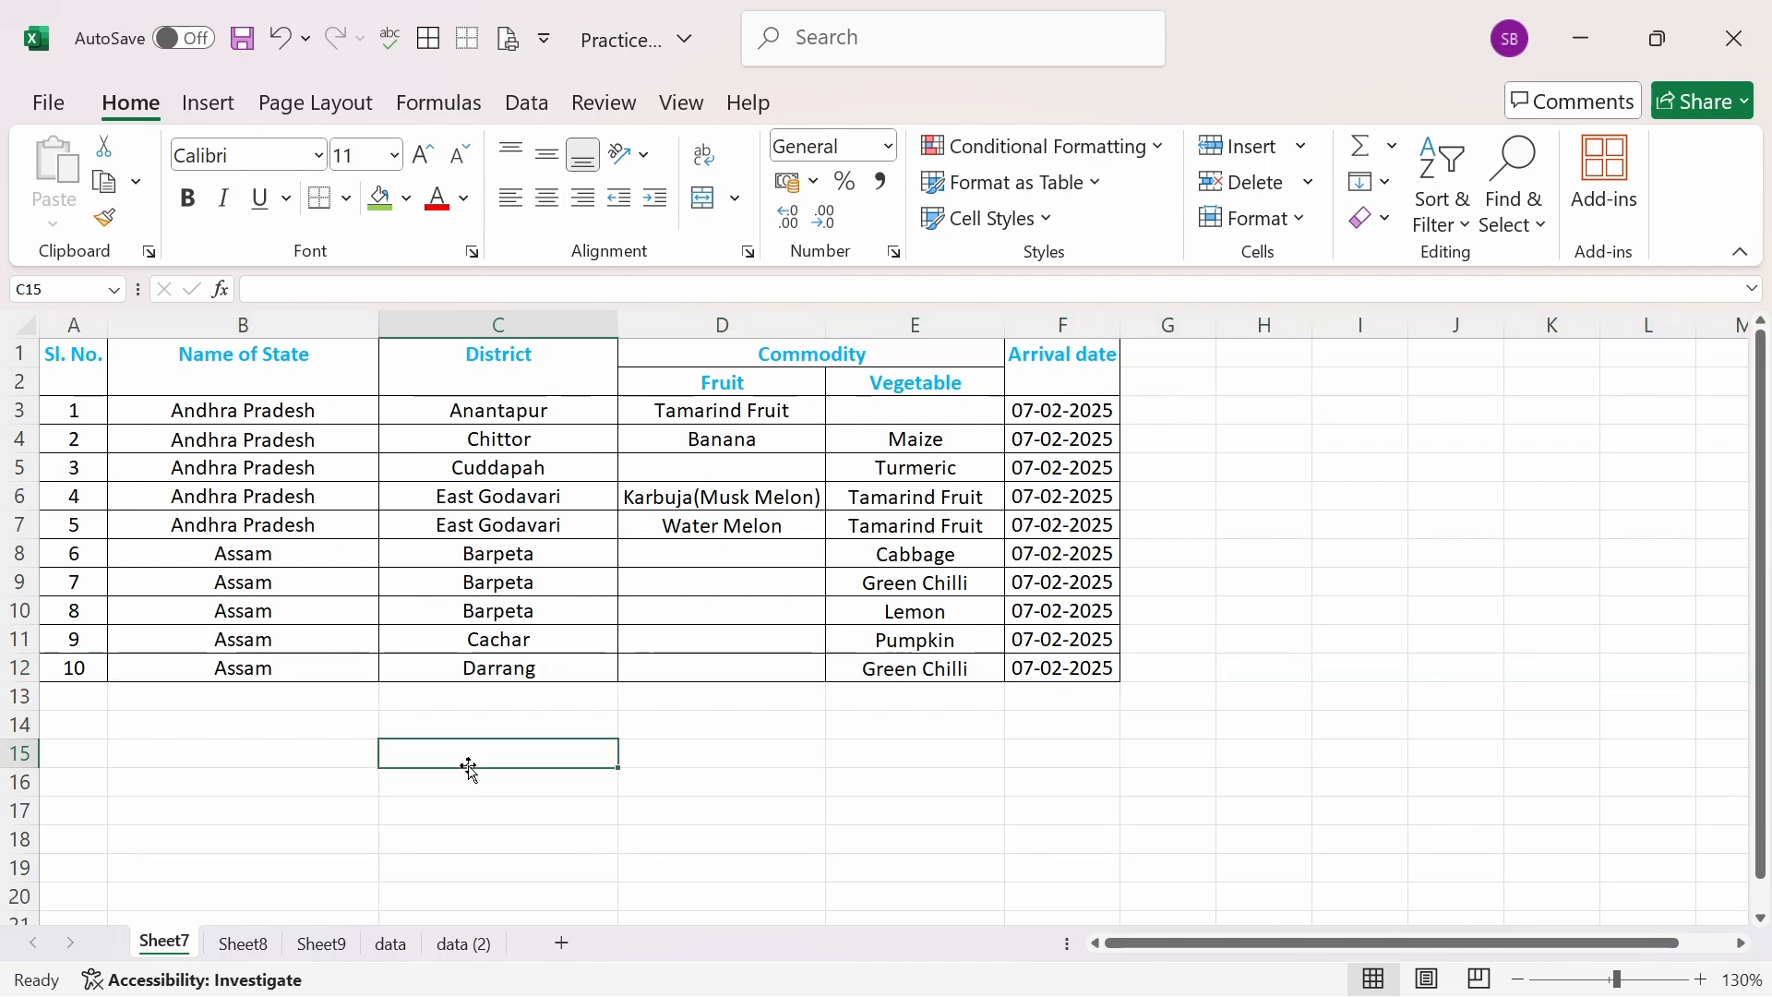
left_click(73, 668)
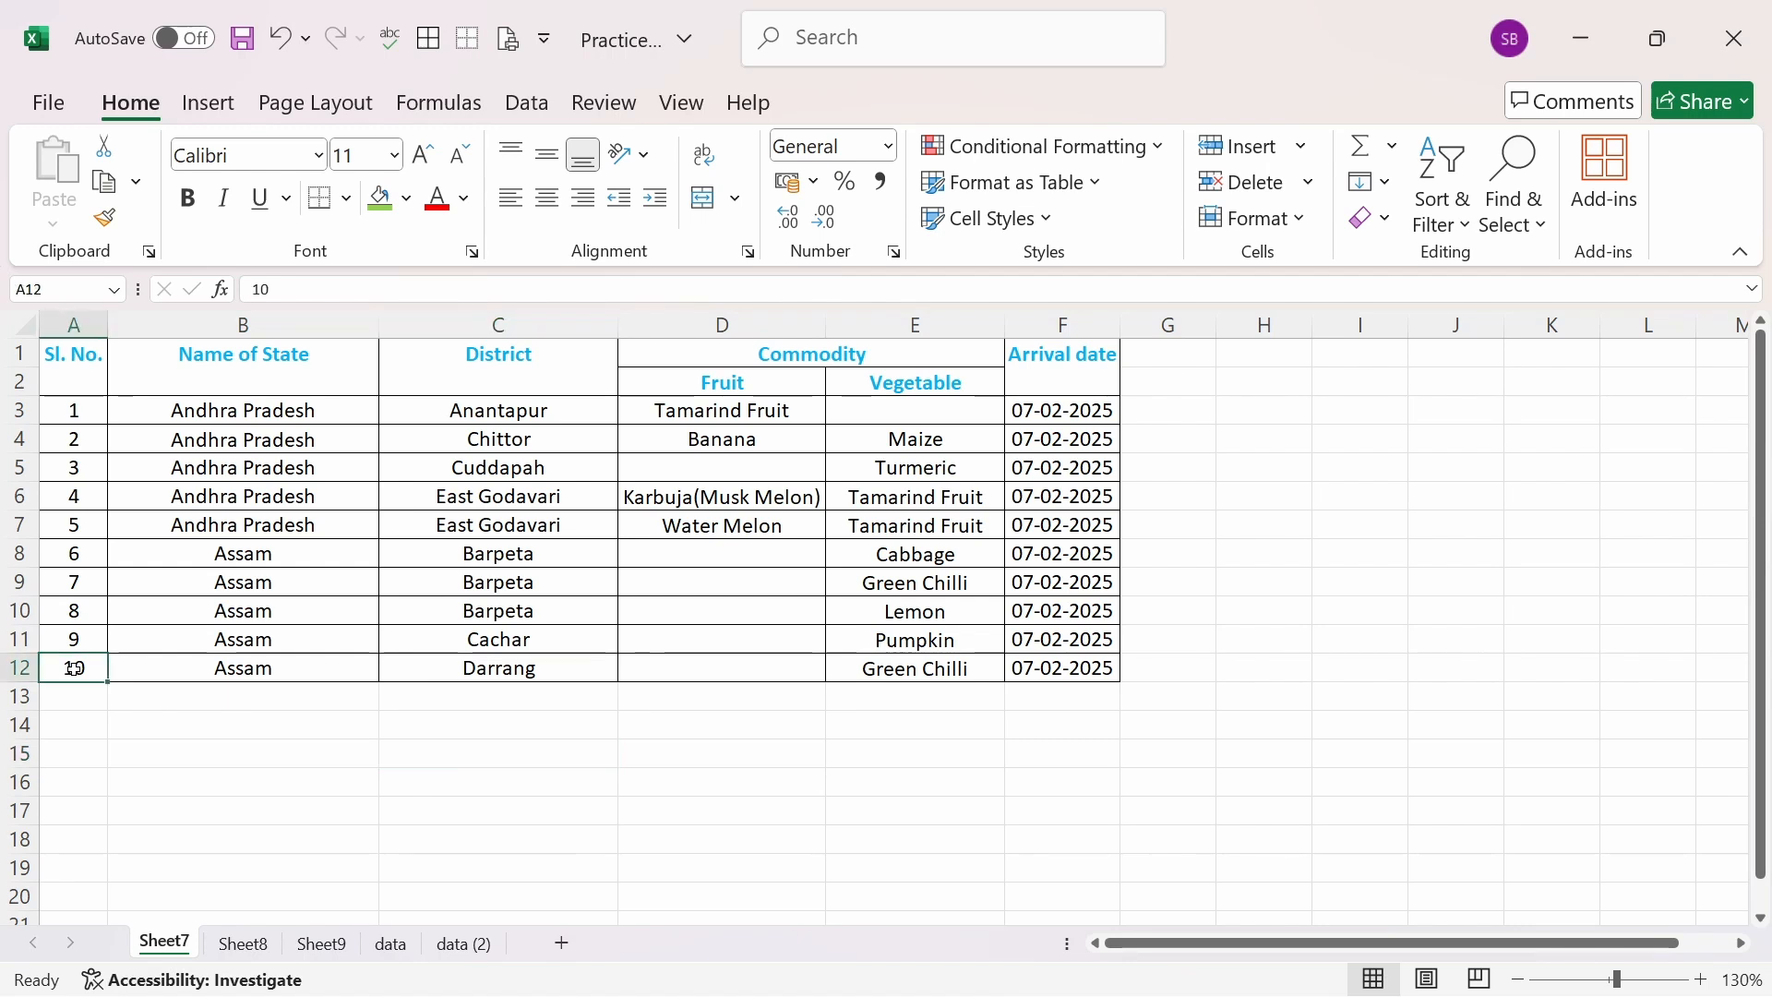
left_click_drag(74, 668, 1080, 677)
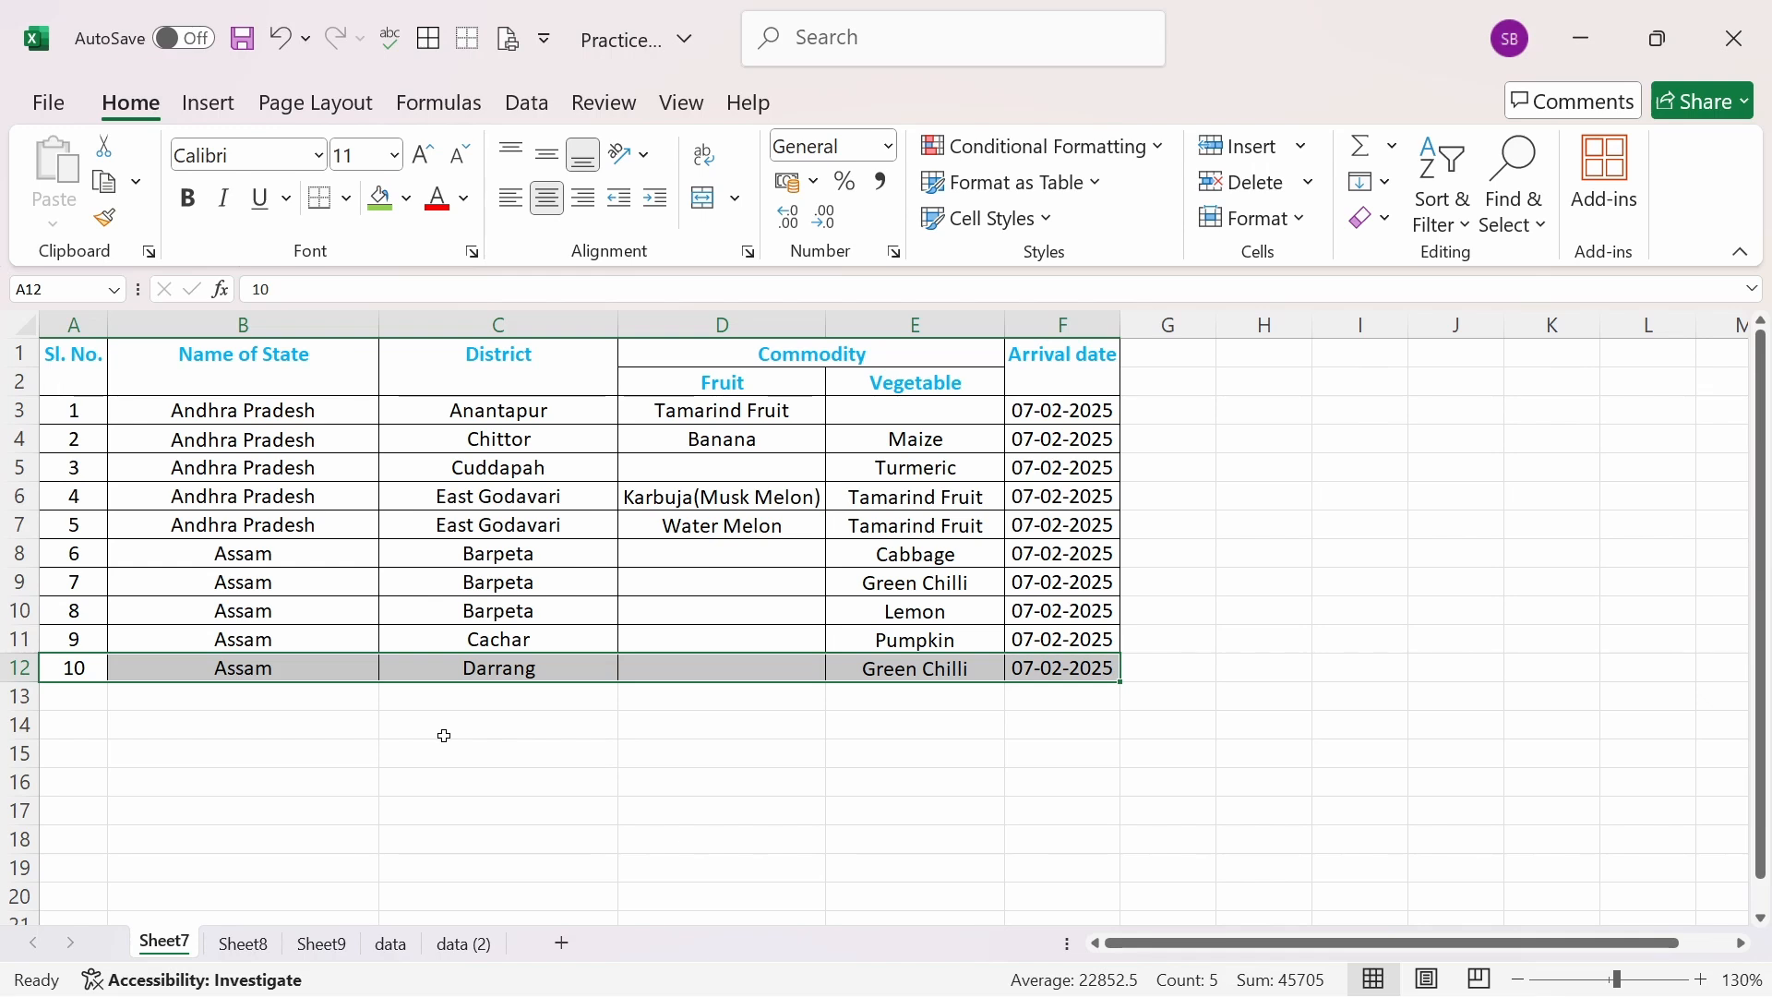
left_click(161, 748)
left_click_drag(83, 668, 1080, 668)
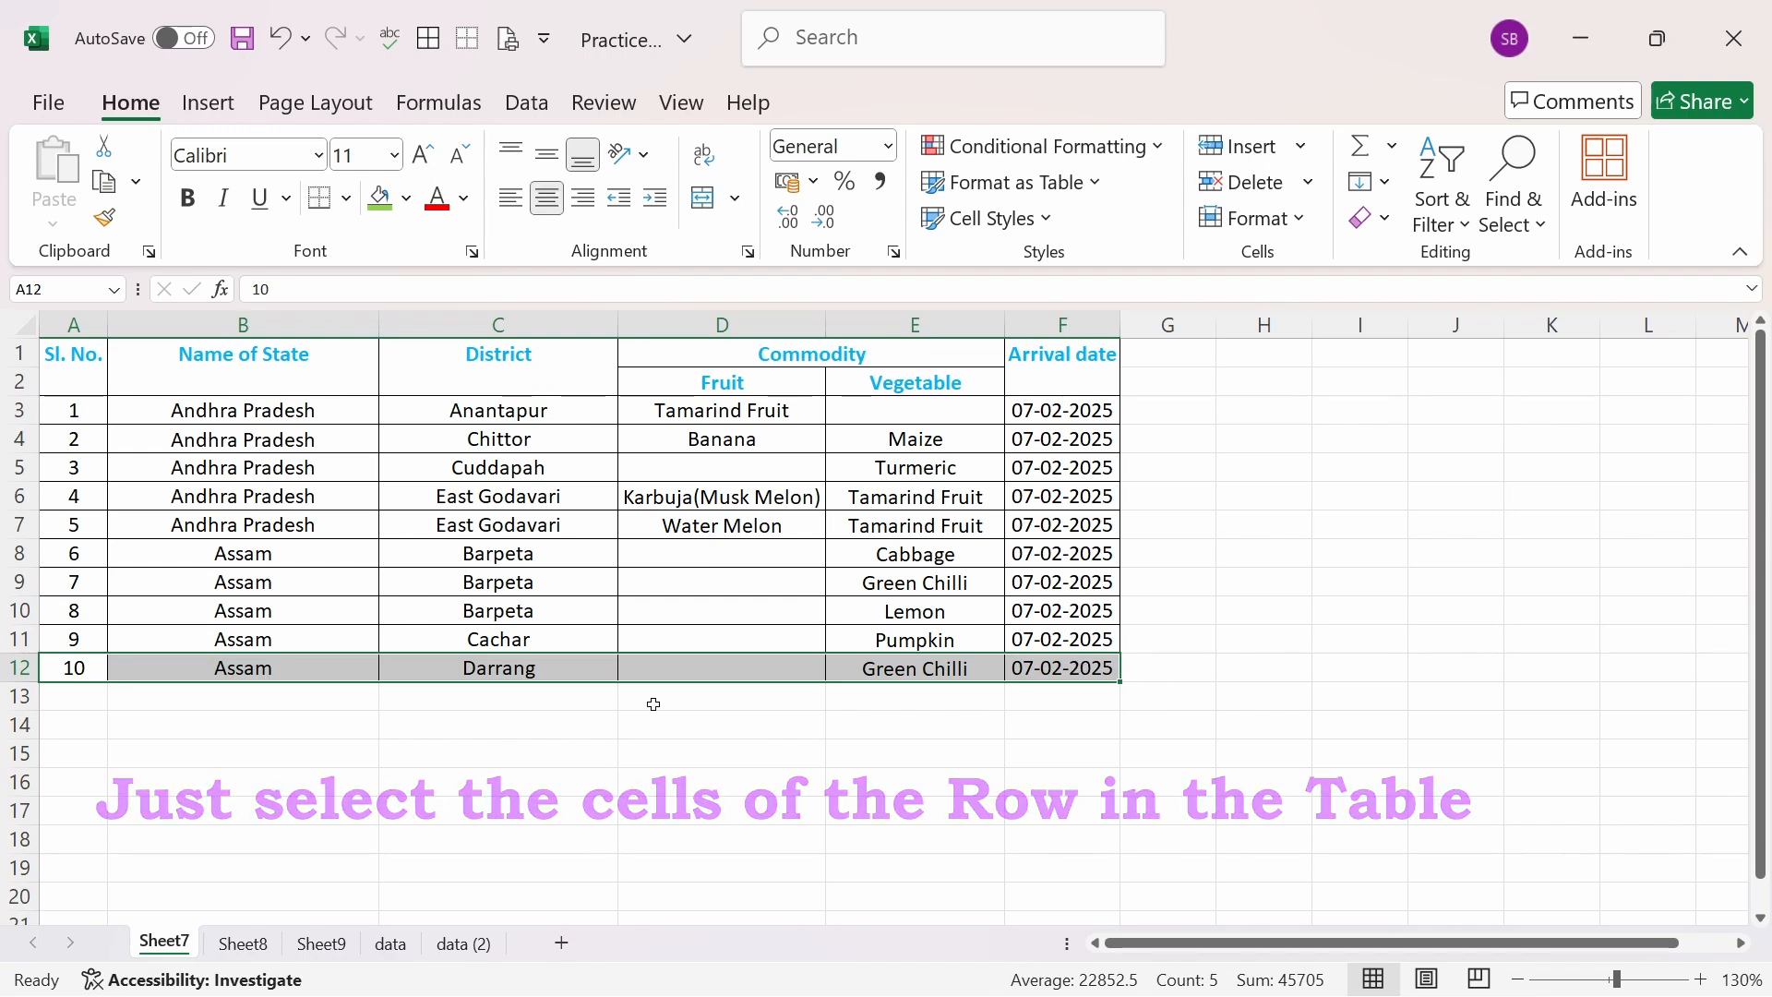
left_click(105, 182)
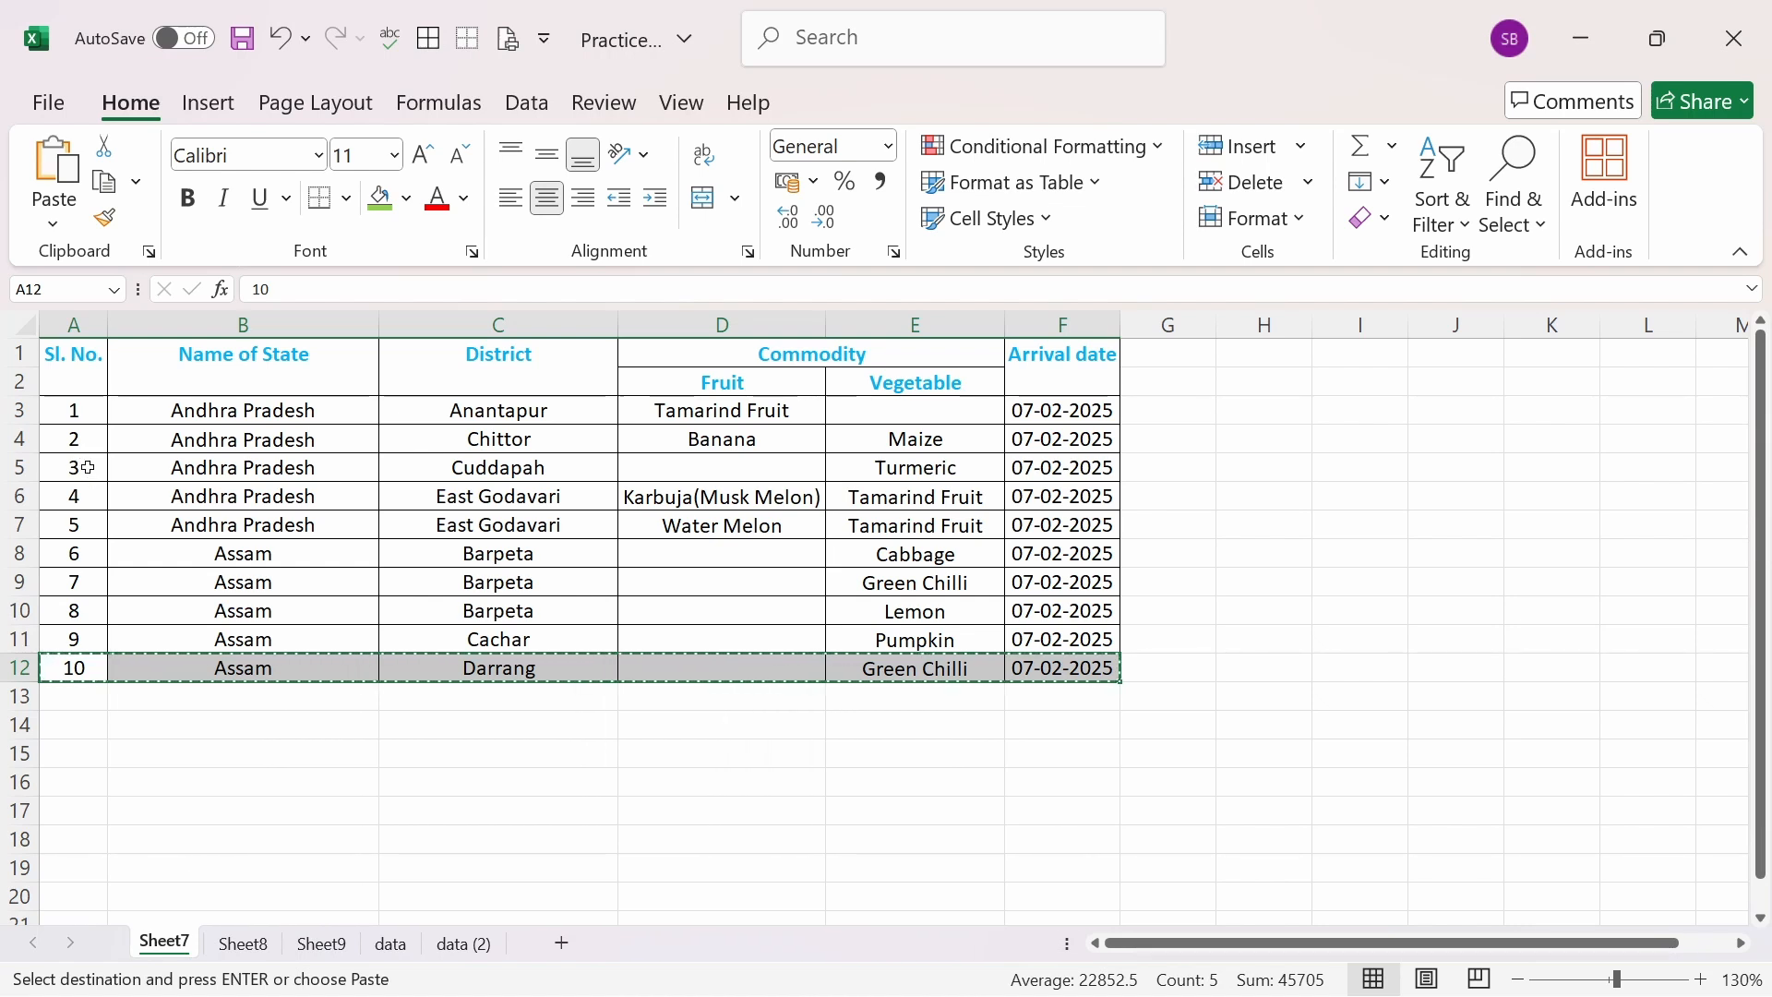
Insert the copied row cells at A5, before Sl. No. 3, with the Shift cells down option.
left_click(88, 468)
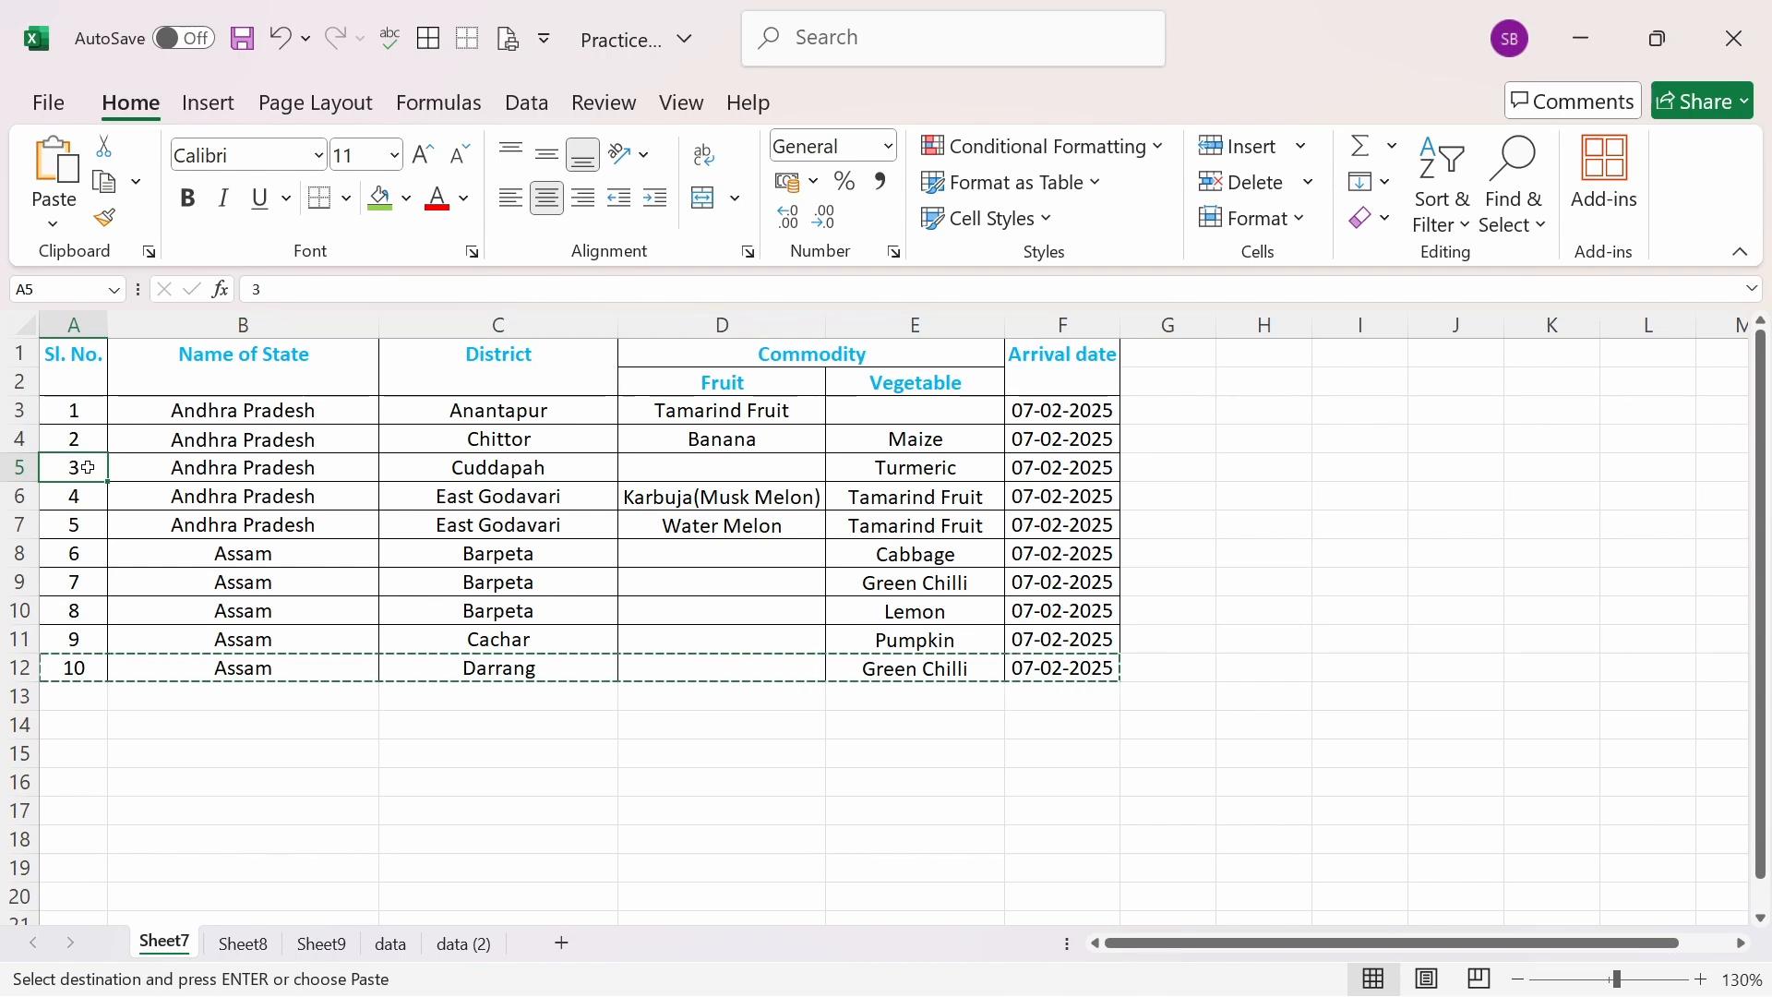
right_click(88, 468)
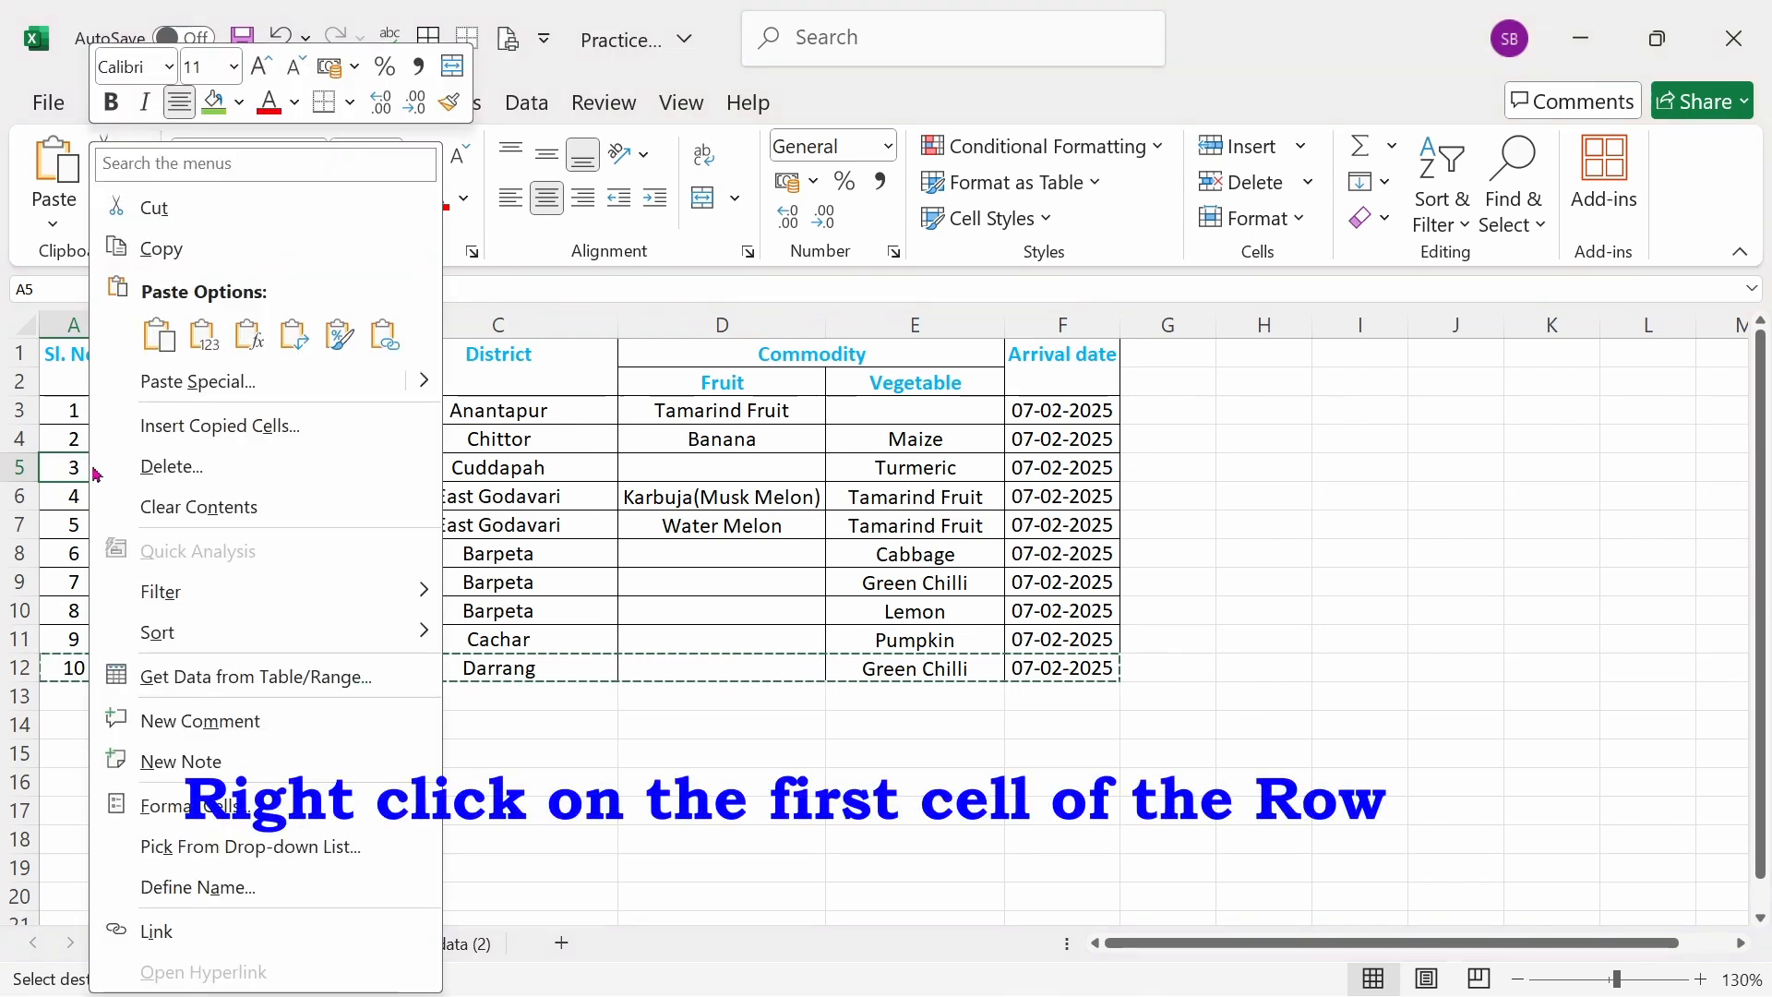
left_click(263, 427)
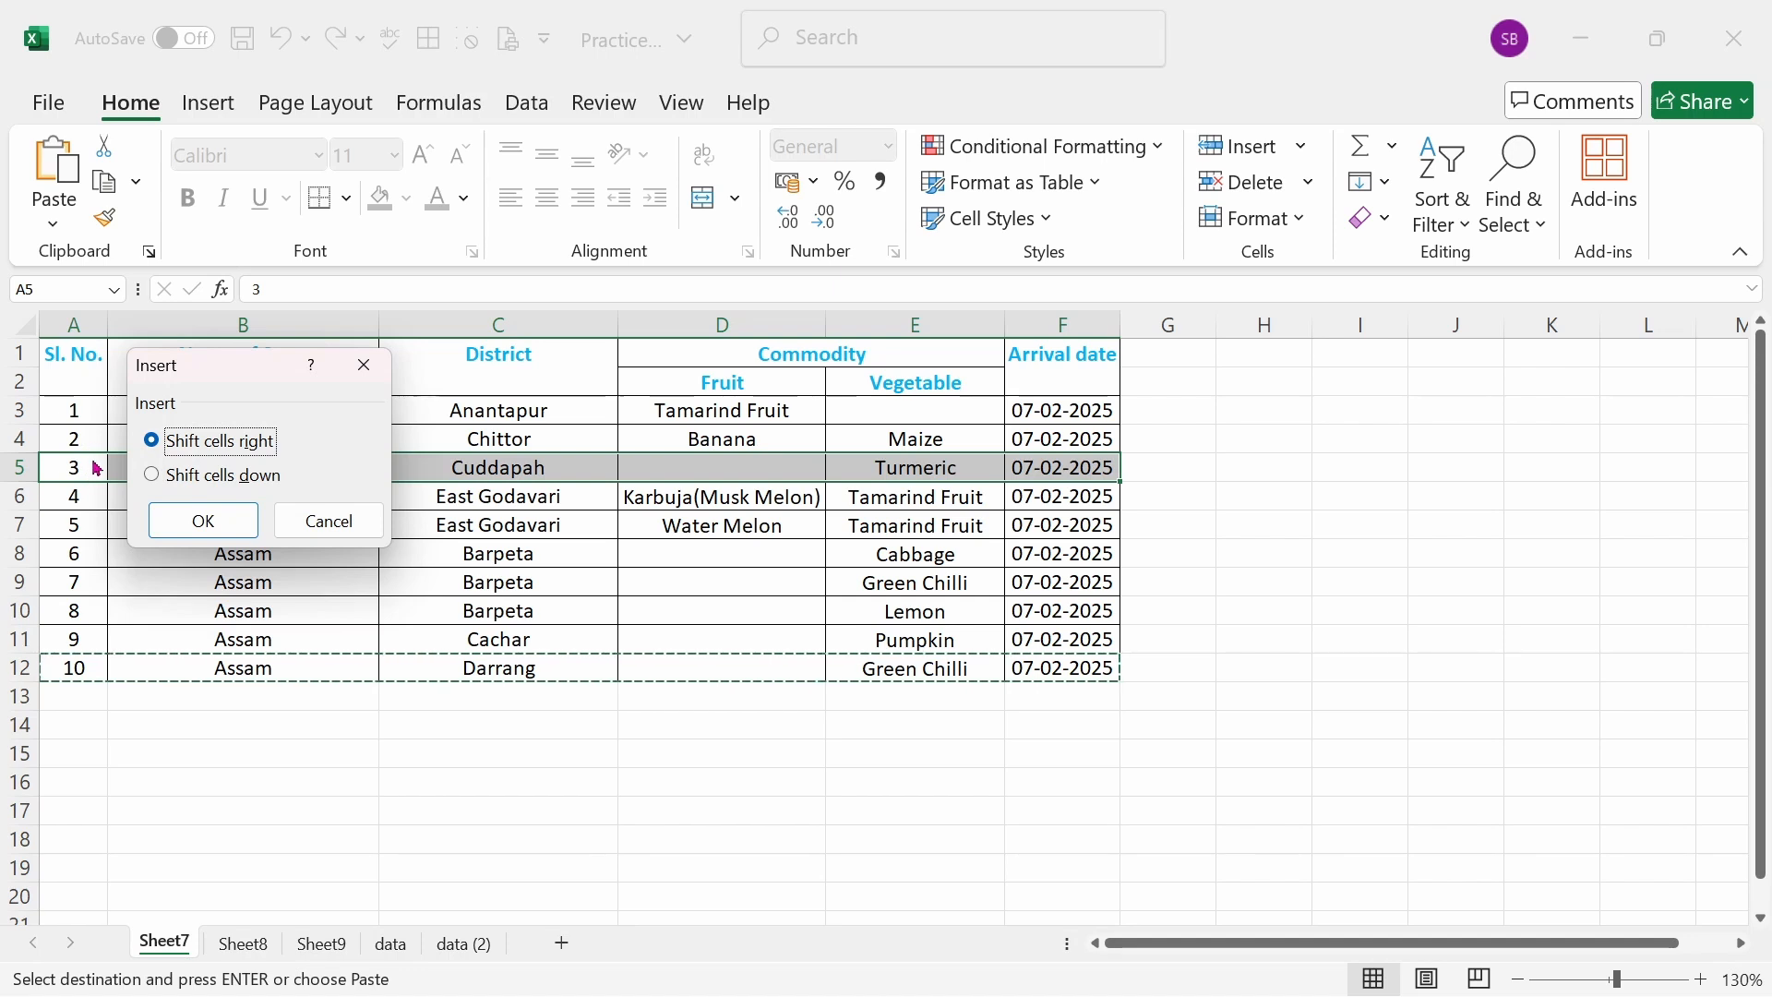
left_click(176, 476)
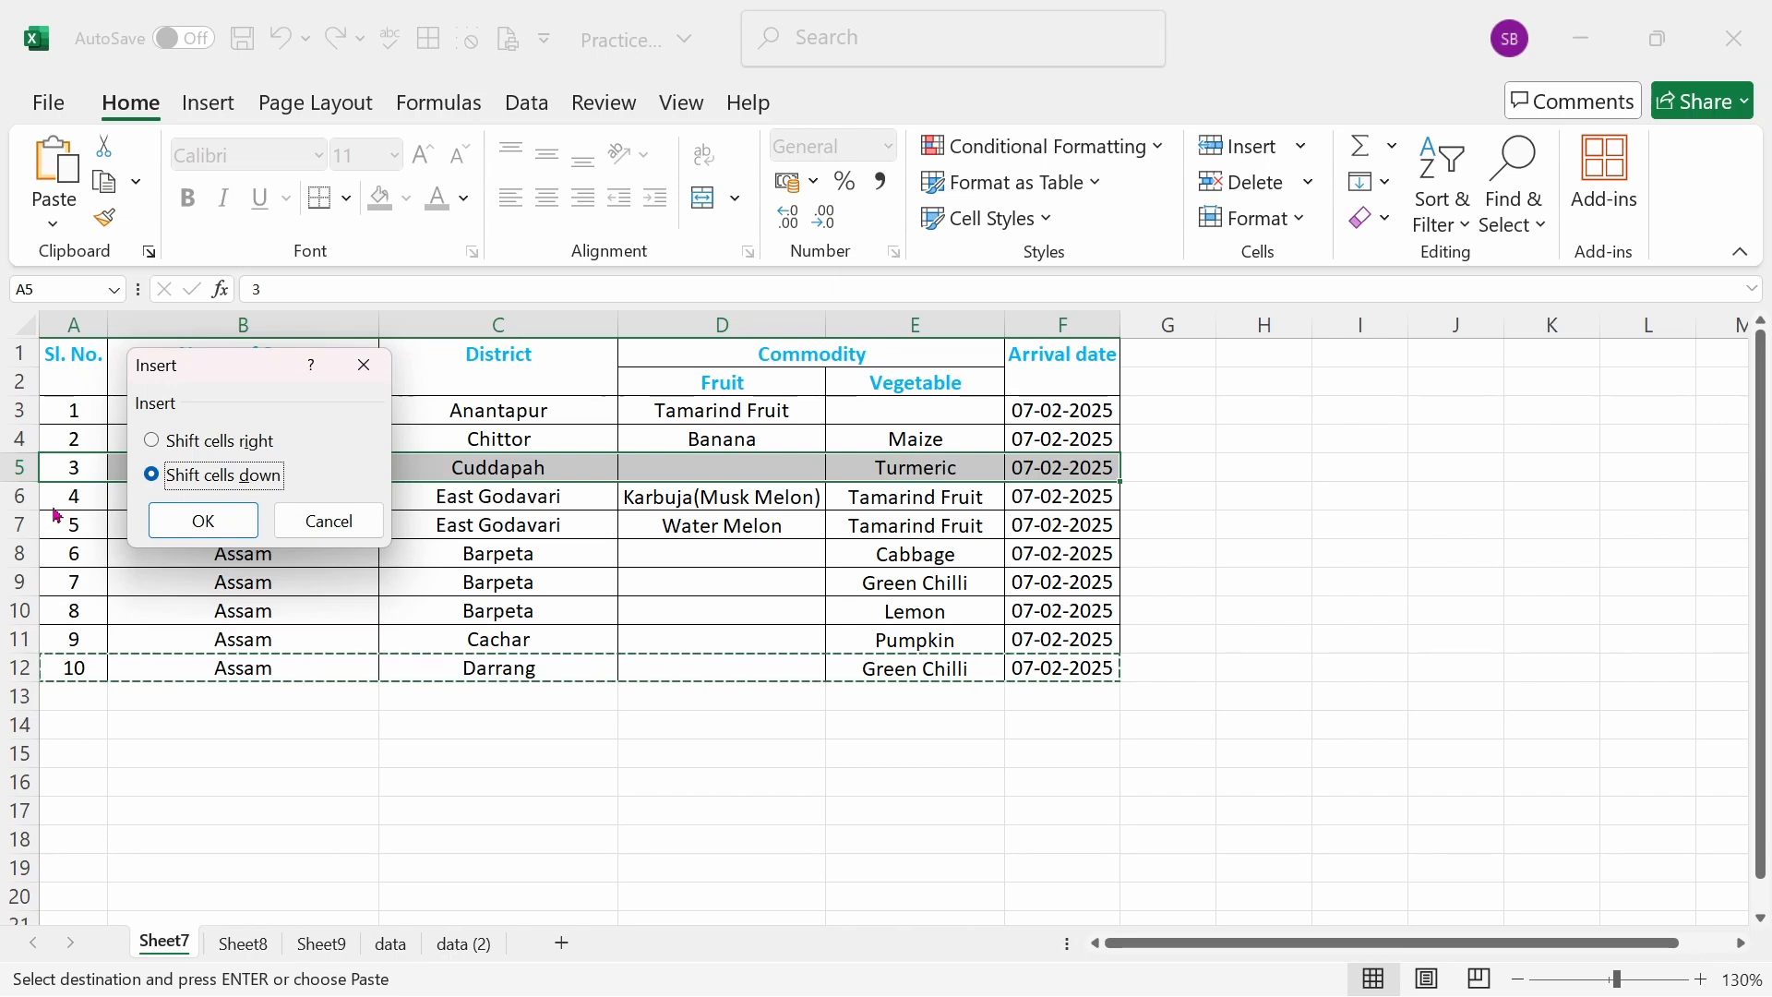
left_click(204, 522)
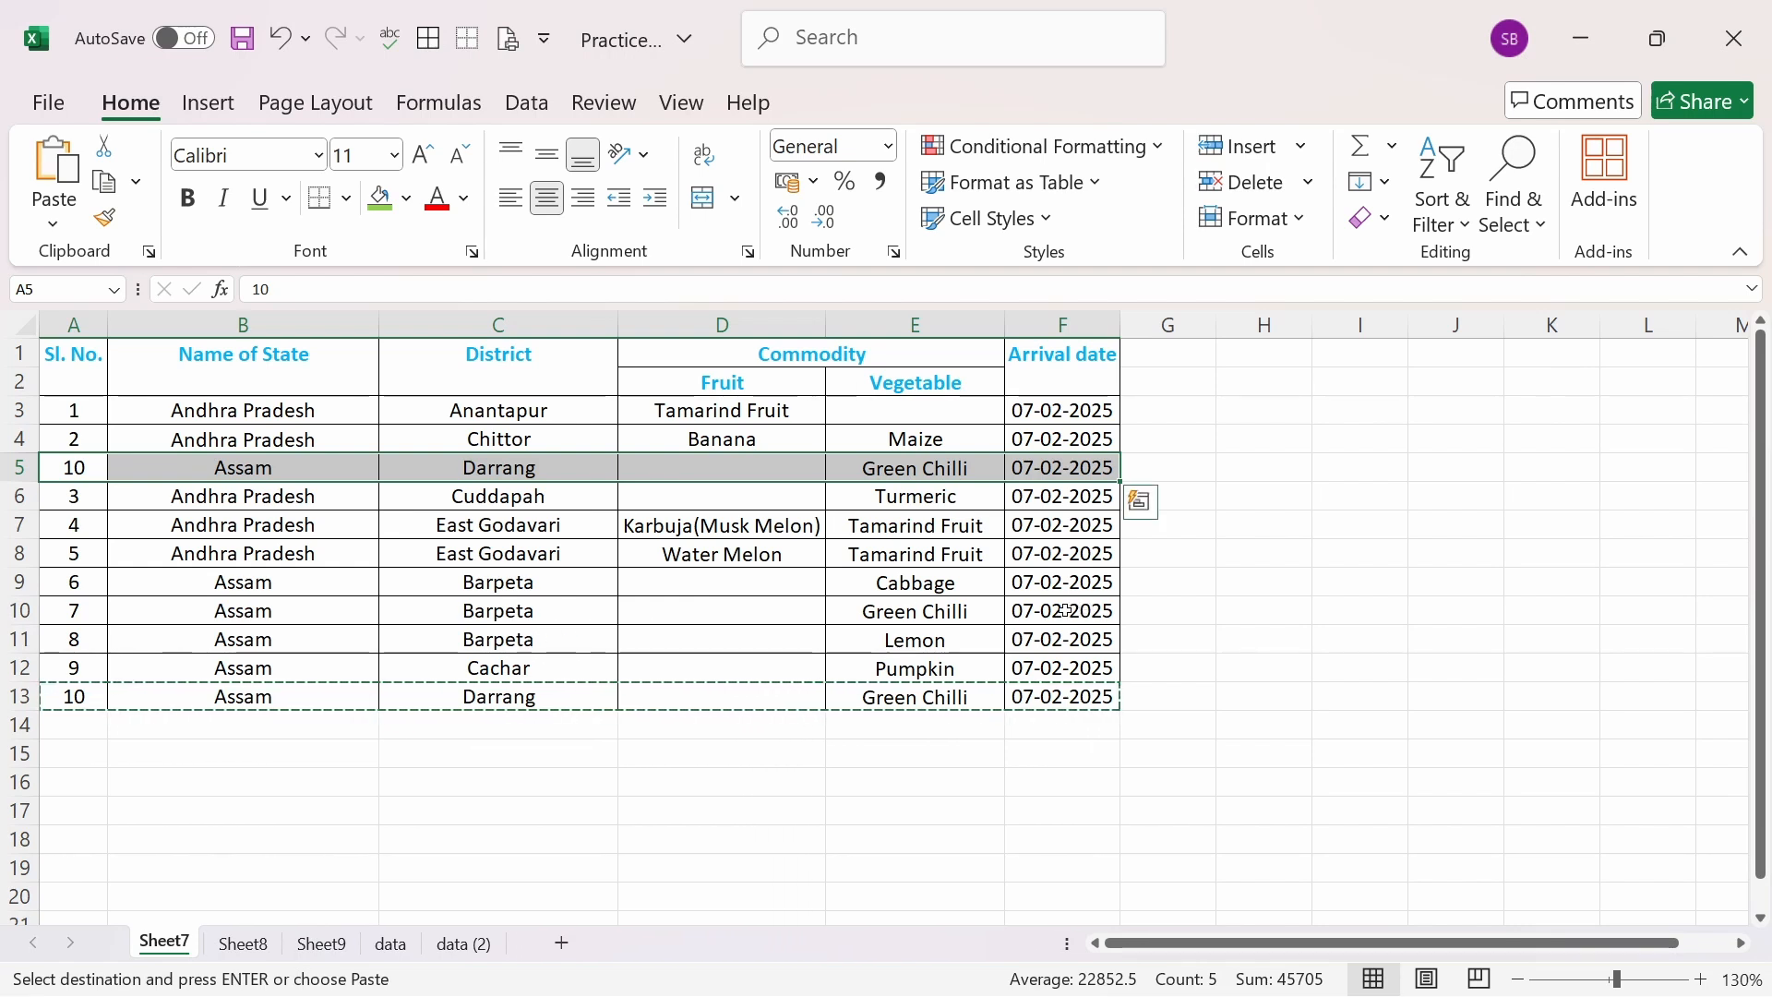
Insert a copy of the Arrival date cells F1:F13 before the District cells with Shift cells right, and autofit column G.
left_click_drag(1063, 375, 1074, 698)
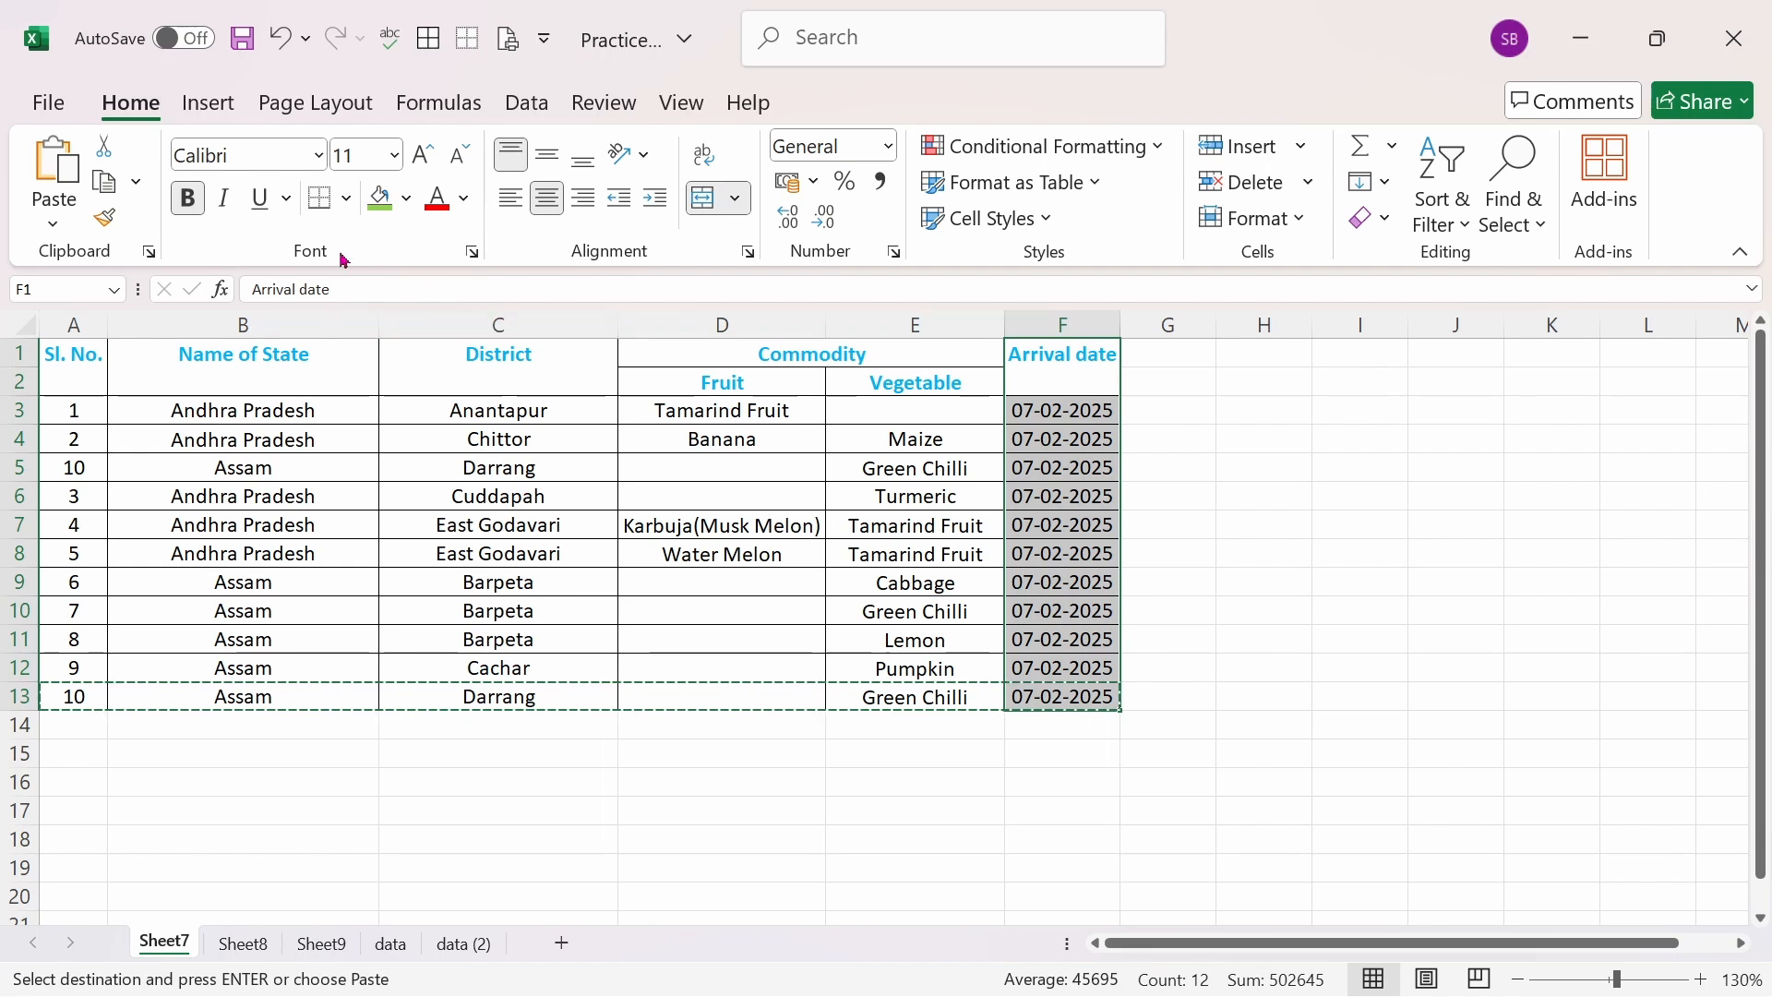
left_click(116, 196)
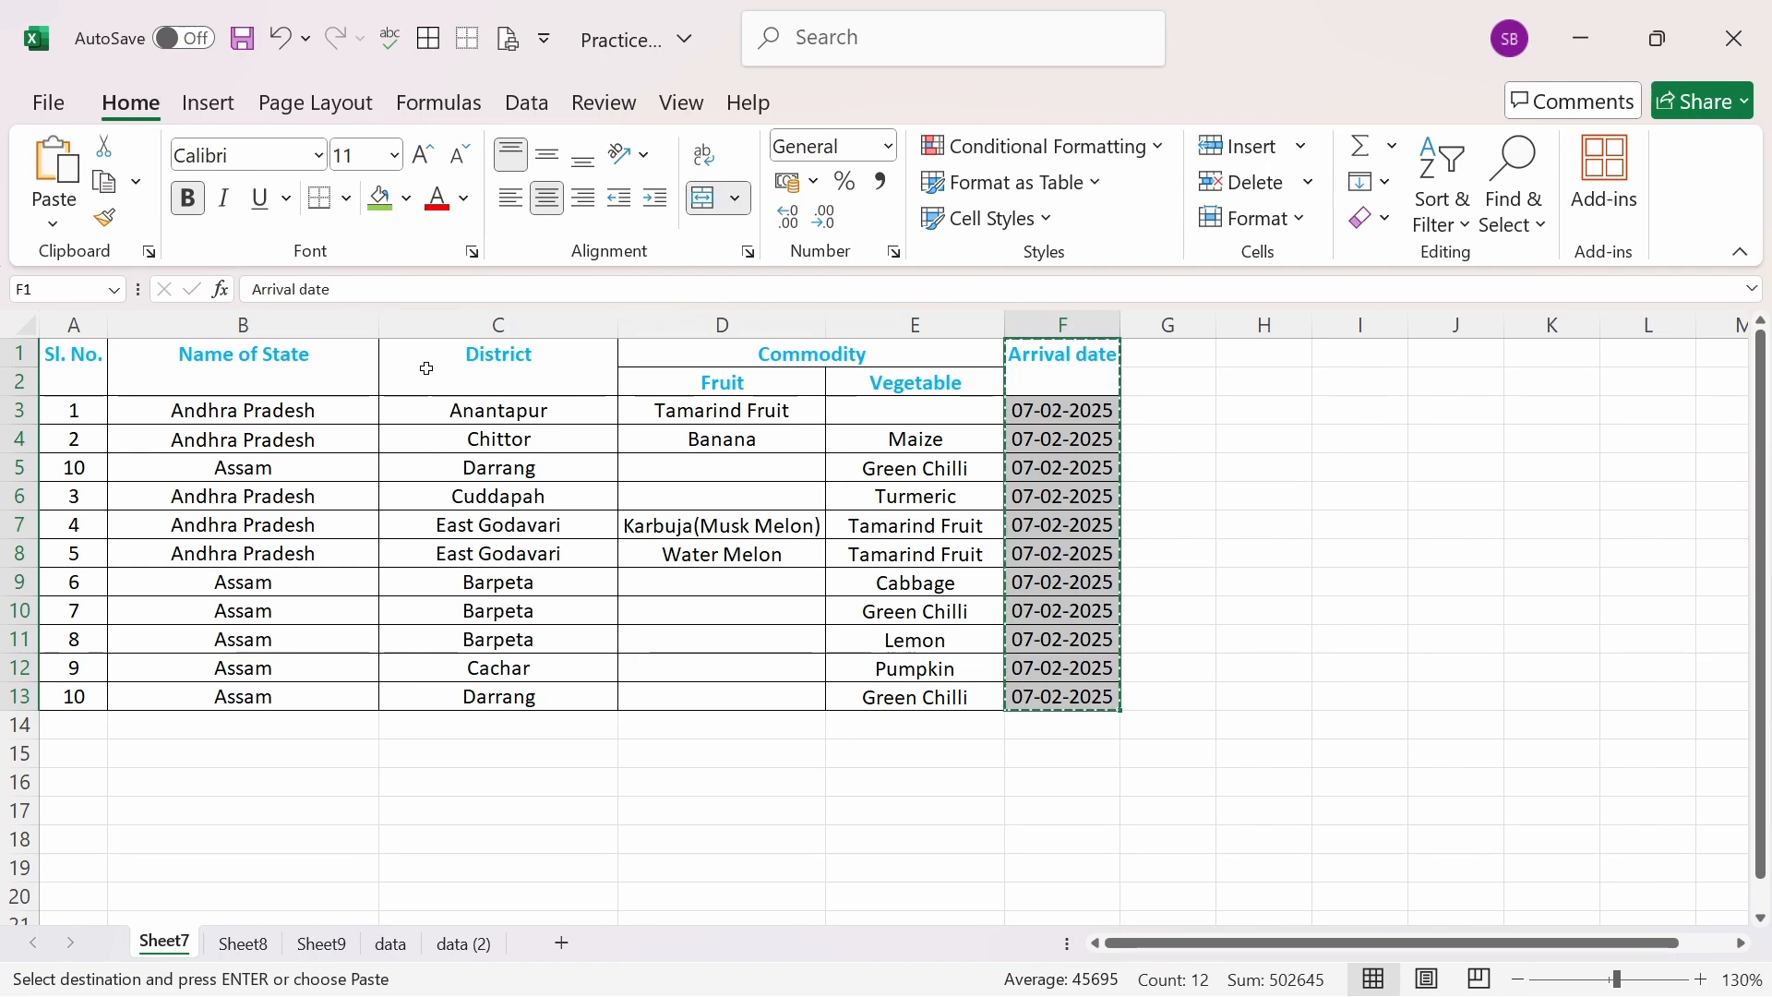
right_click(491, 375)
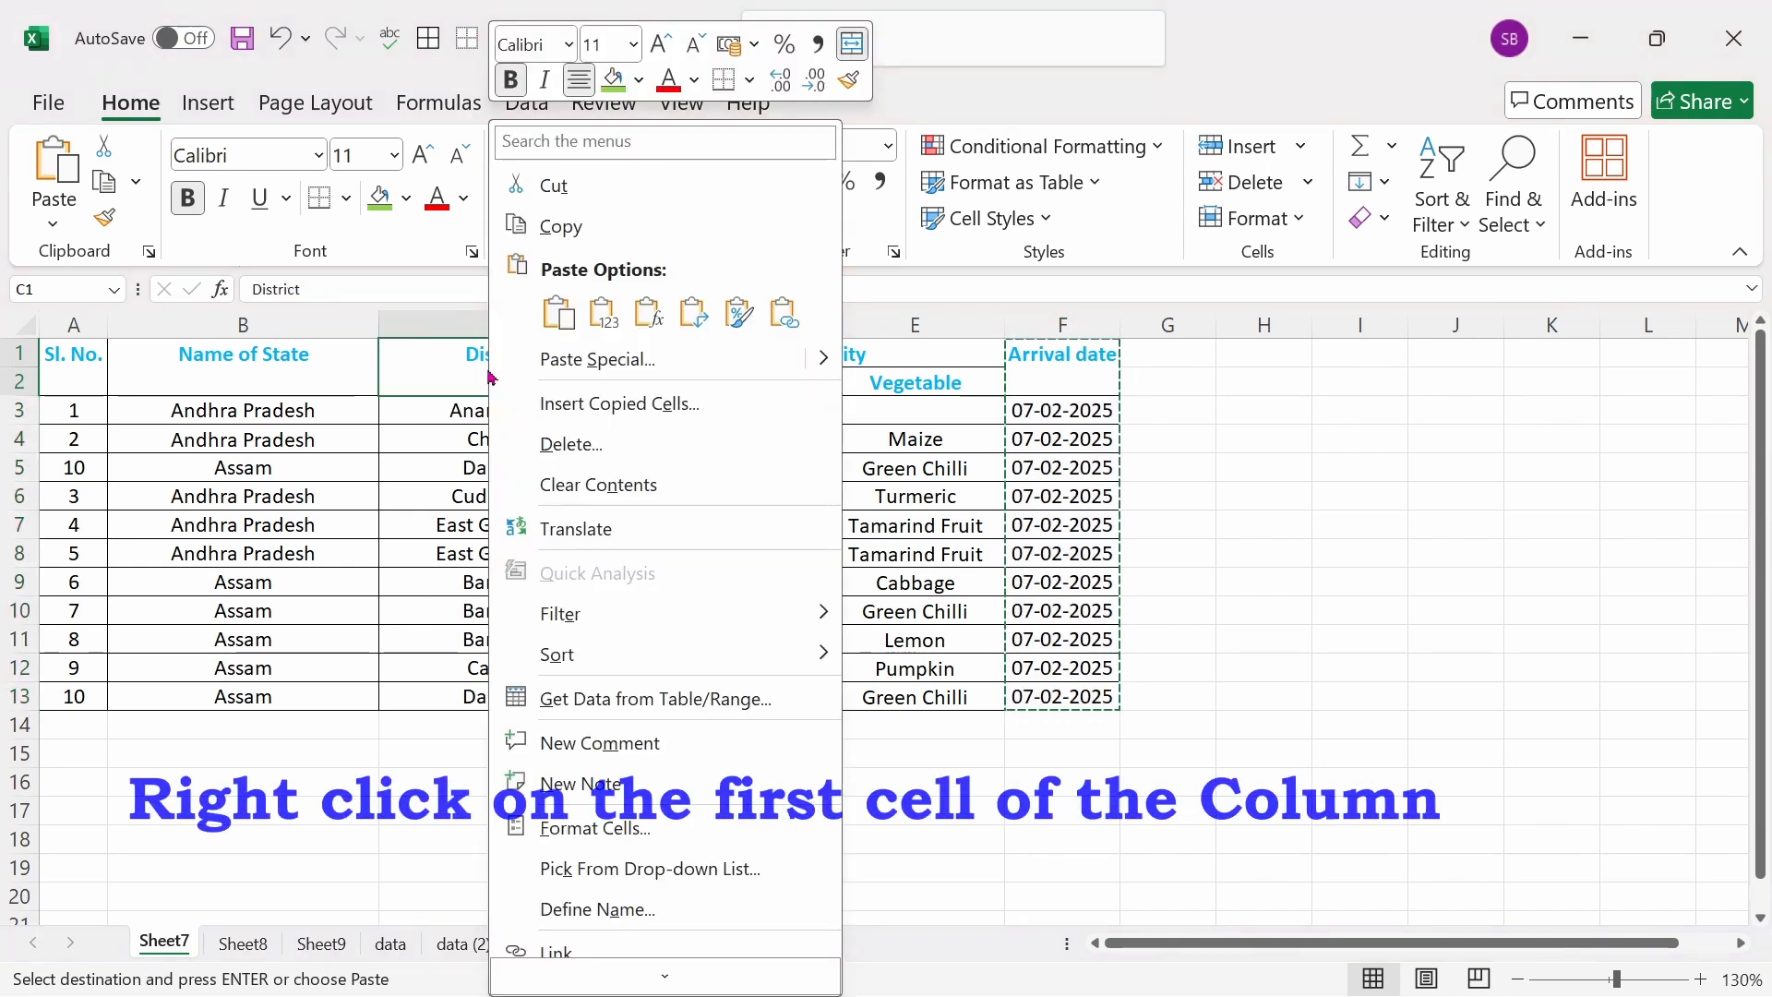
left_click(657, 412)
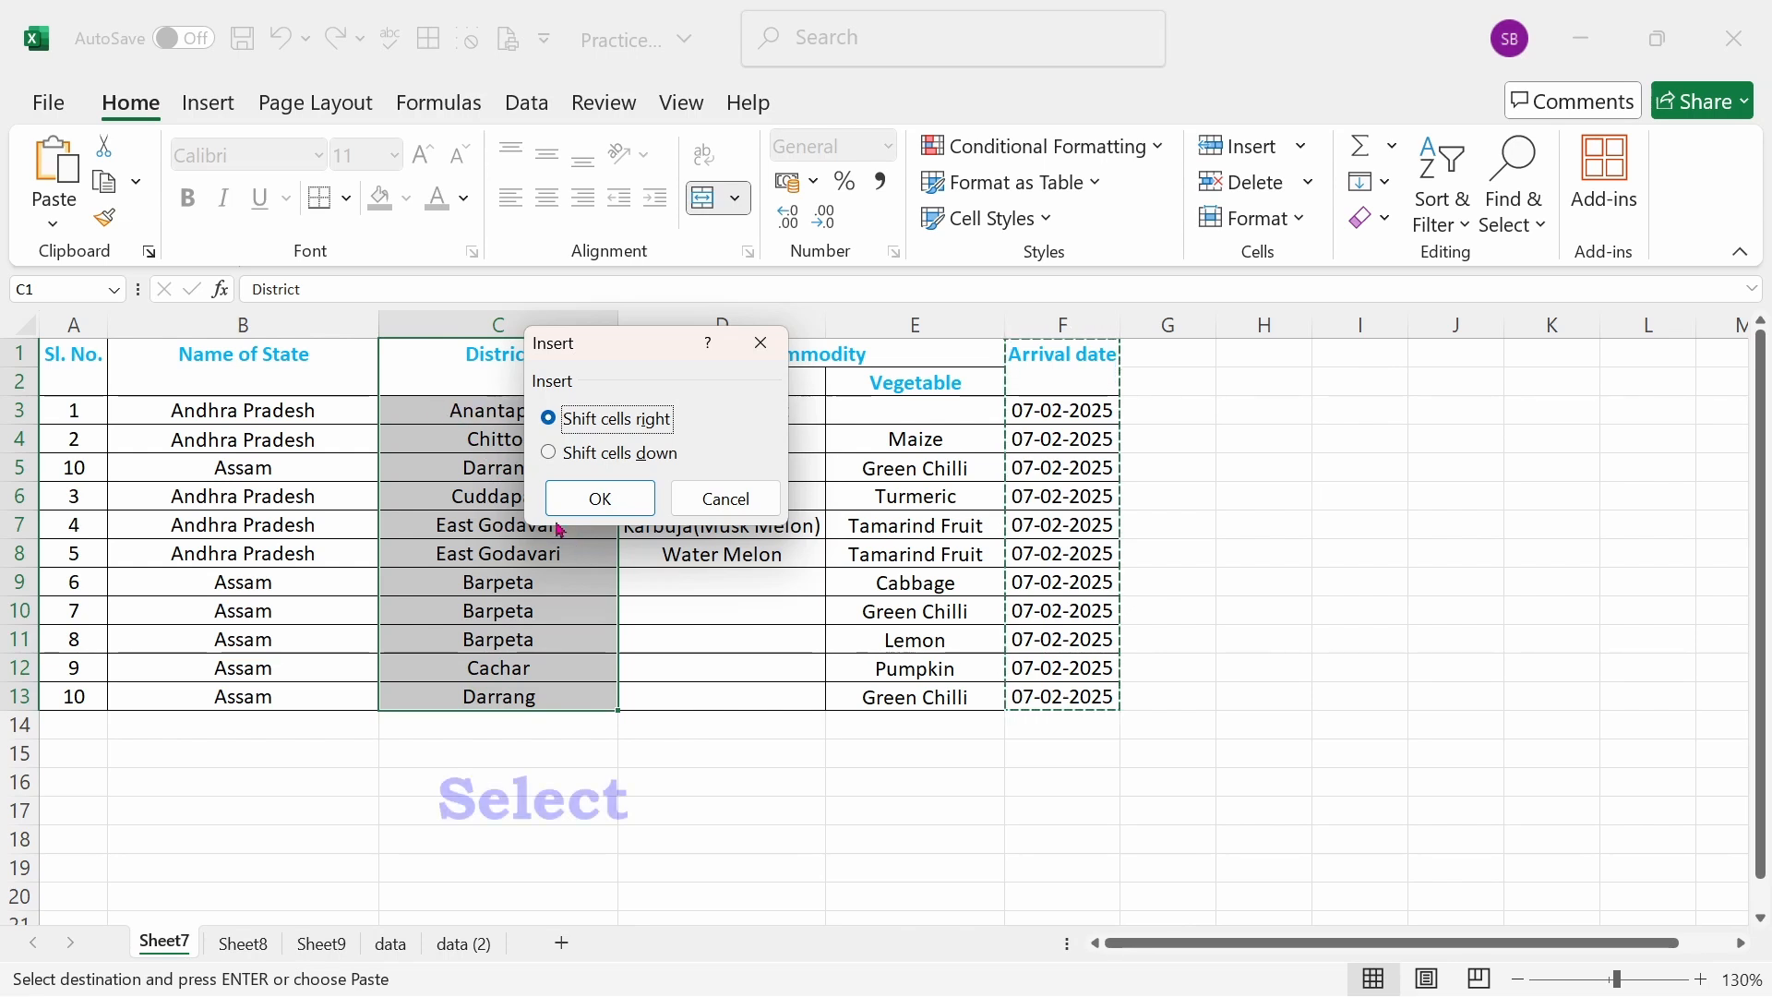
left_click(617, 499)
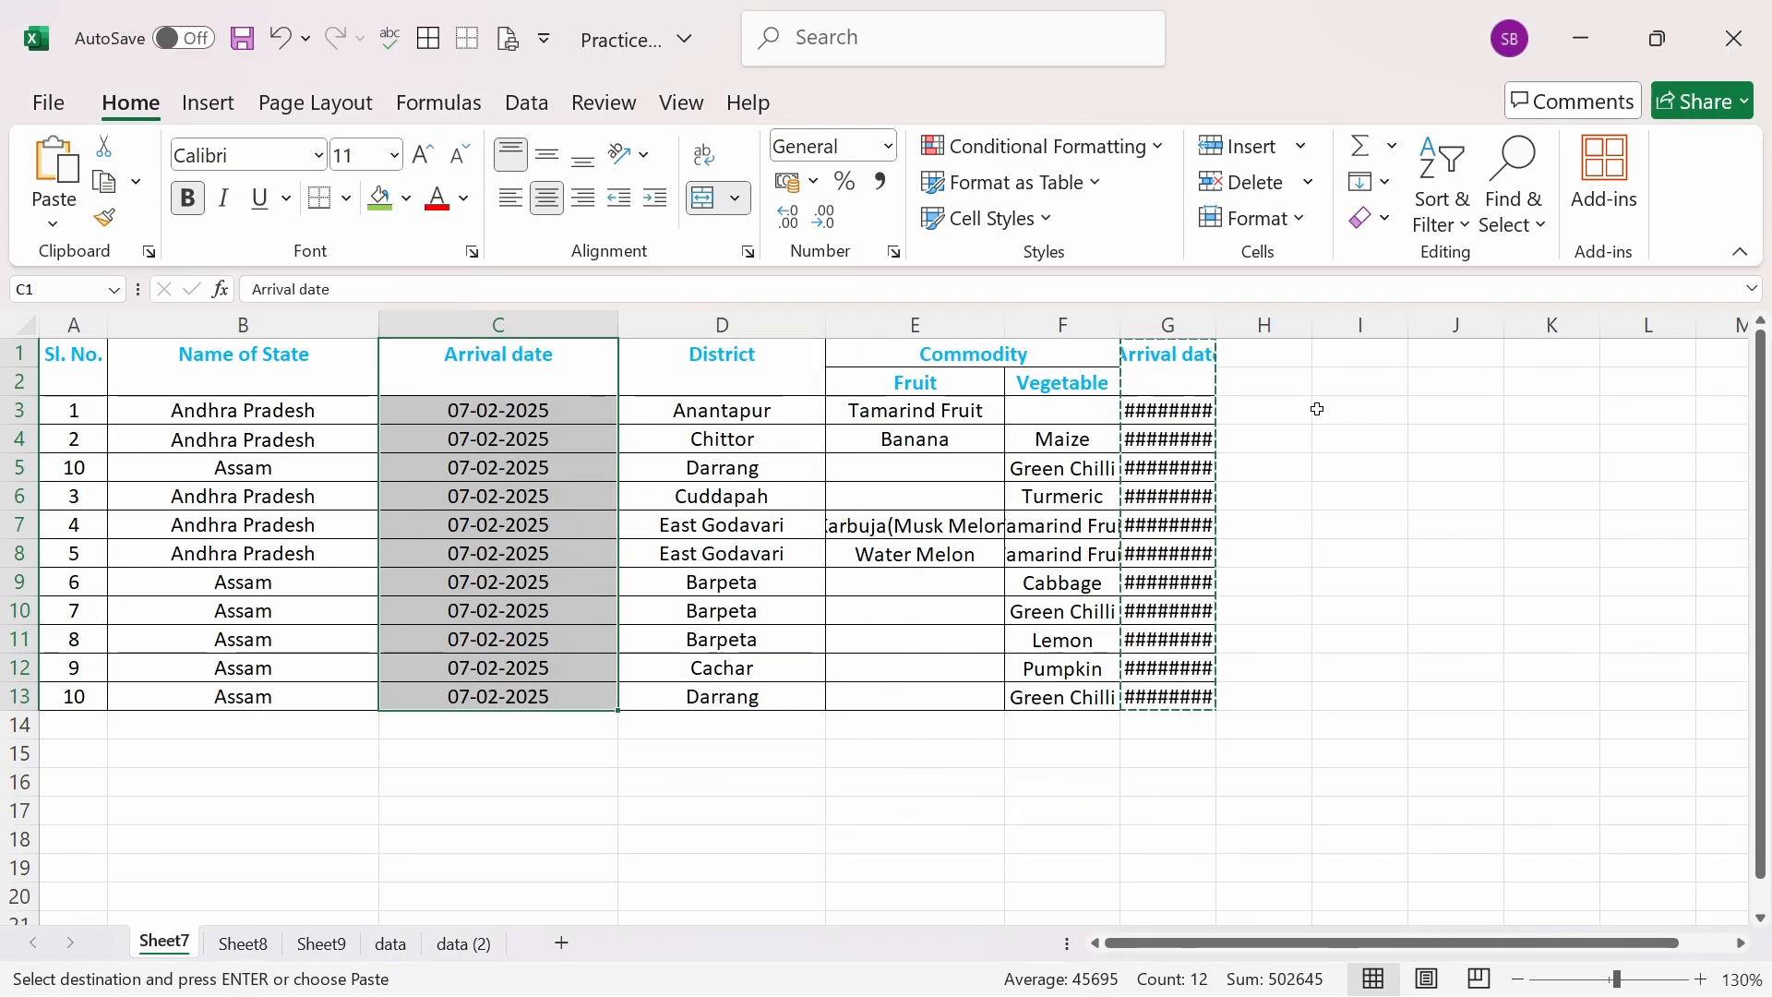
double_click(1218, 324)
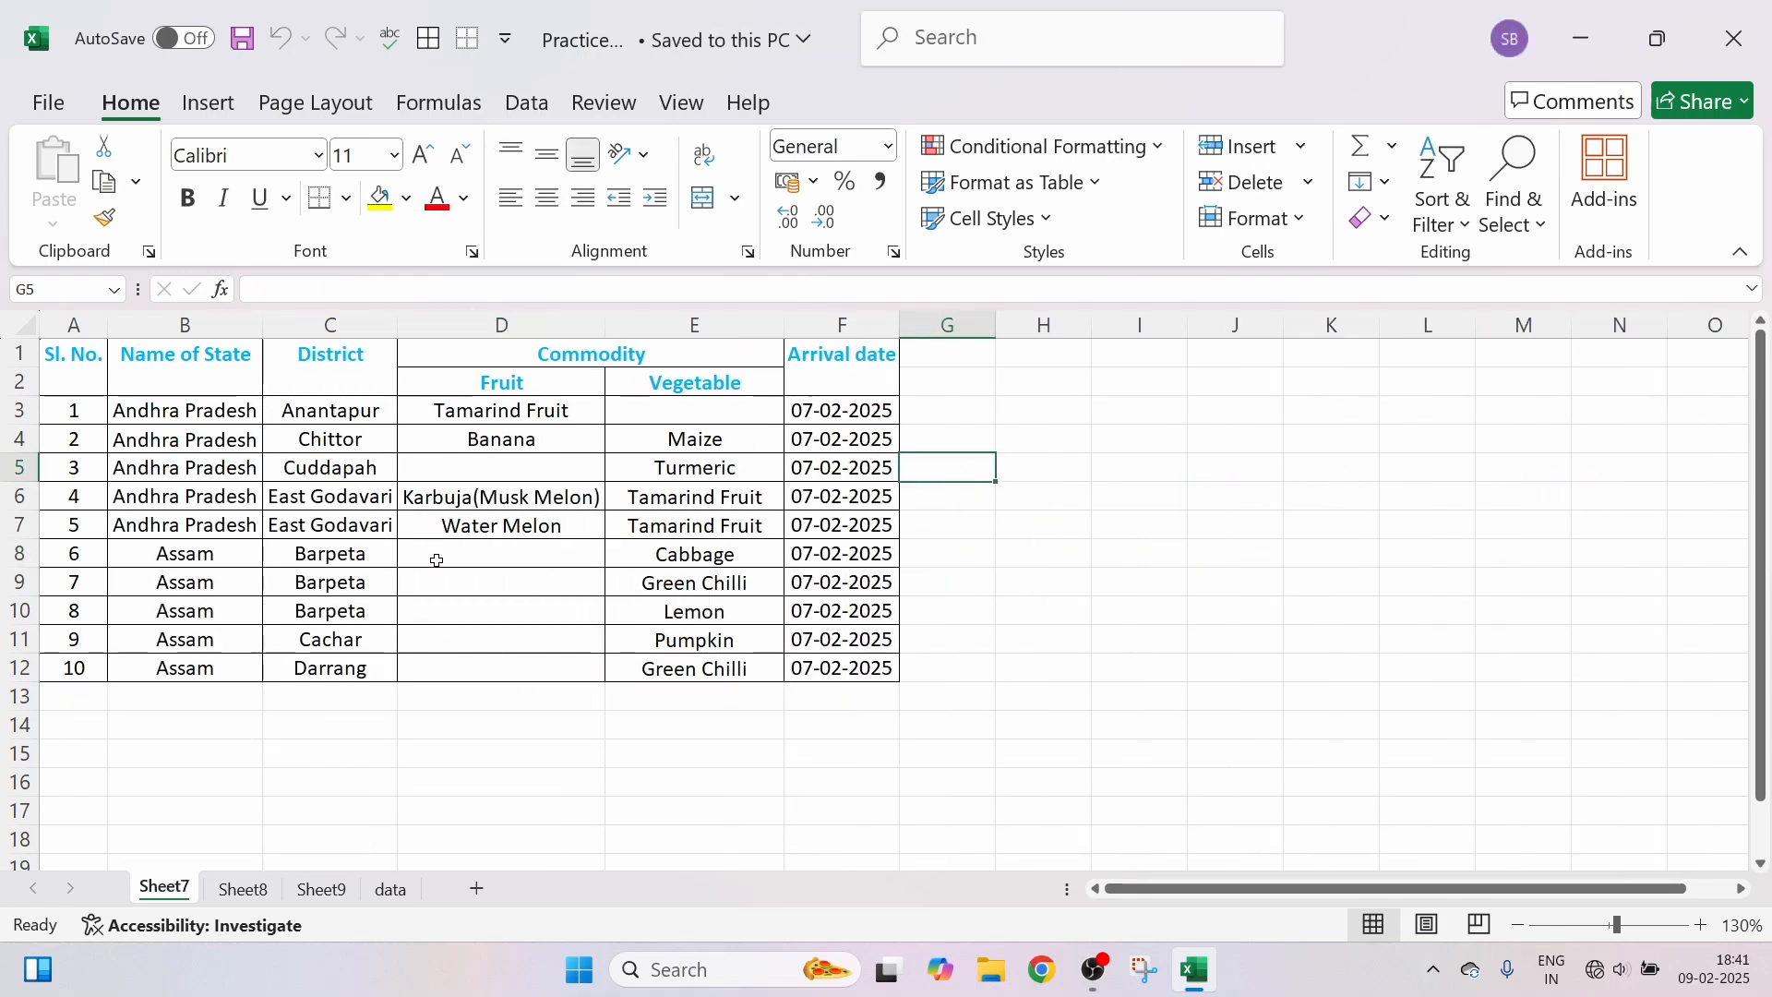
Save the workbook, and open the Save As dialog to browse for a location on this PC.
left_click(243, 42)
left_click(51, 105)
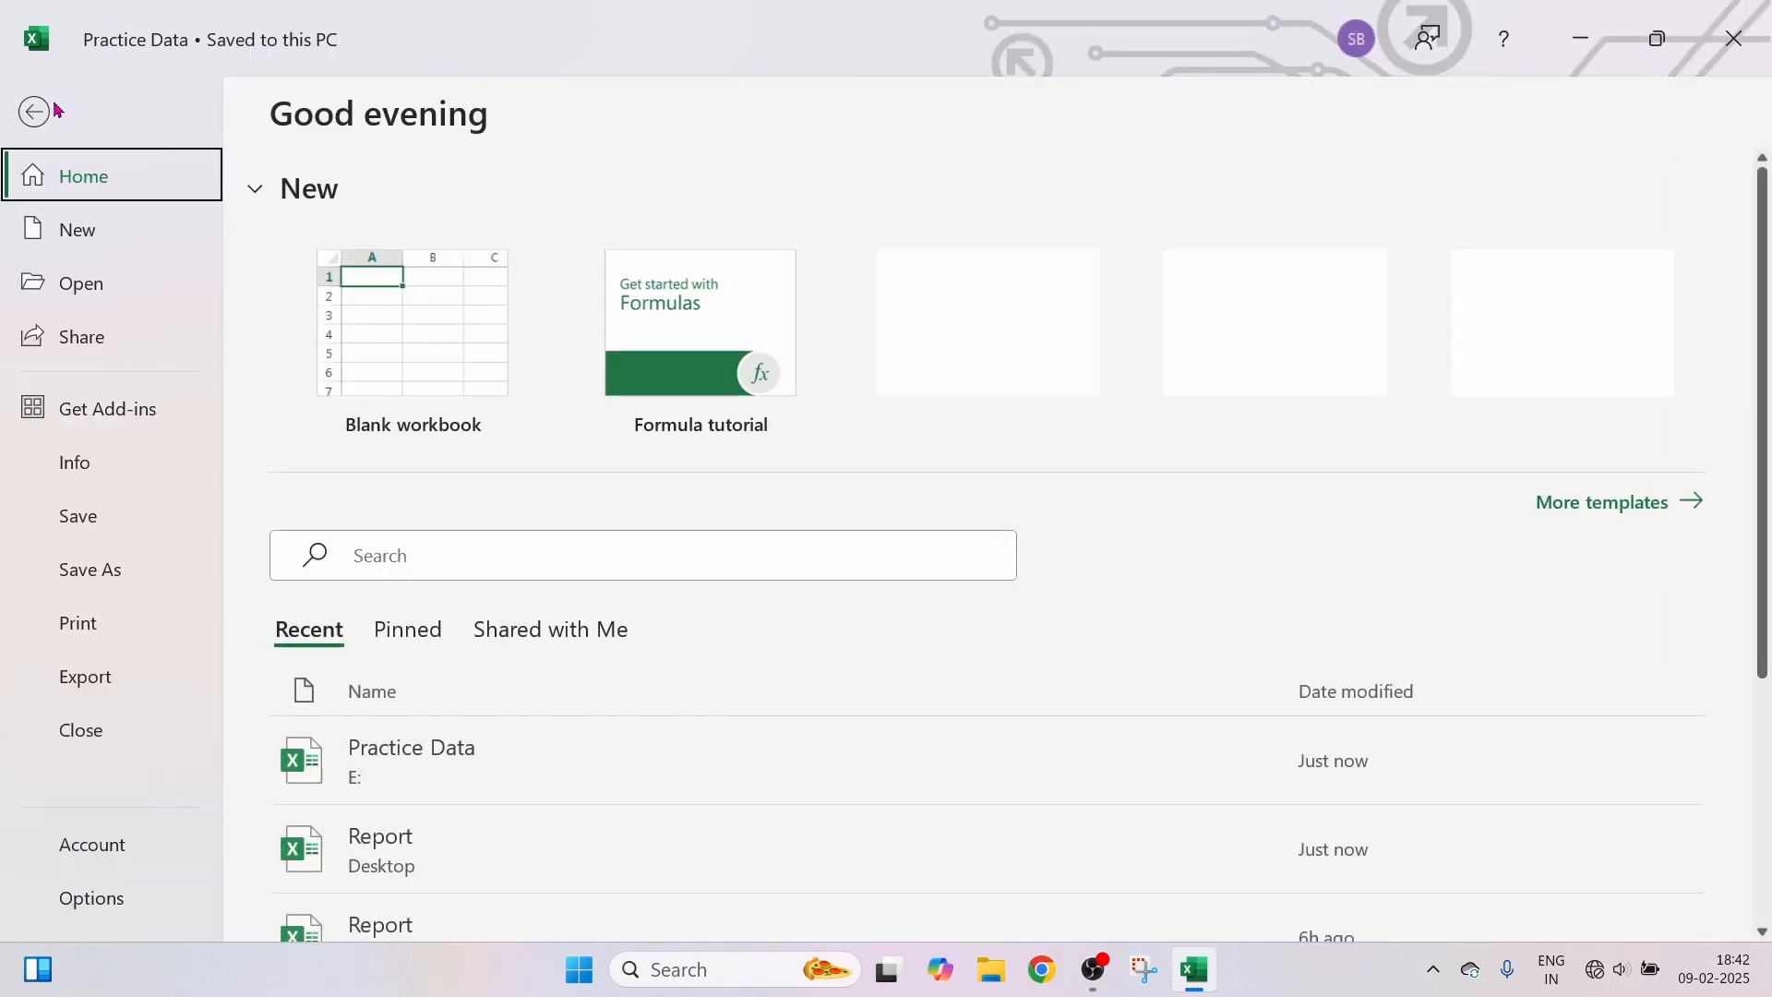
left_click(88, 577)
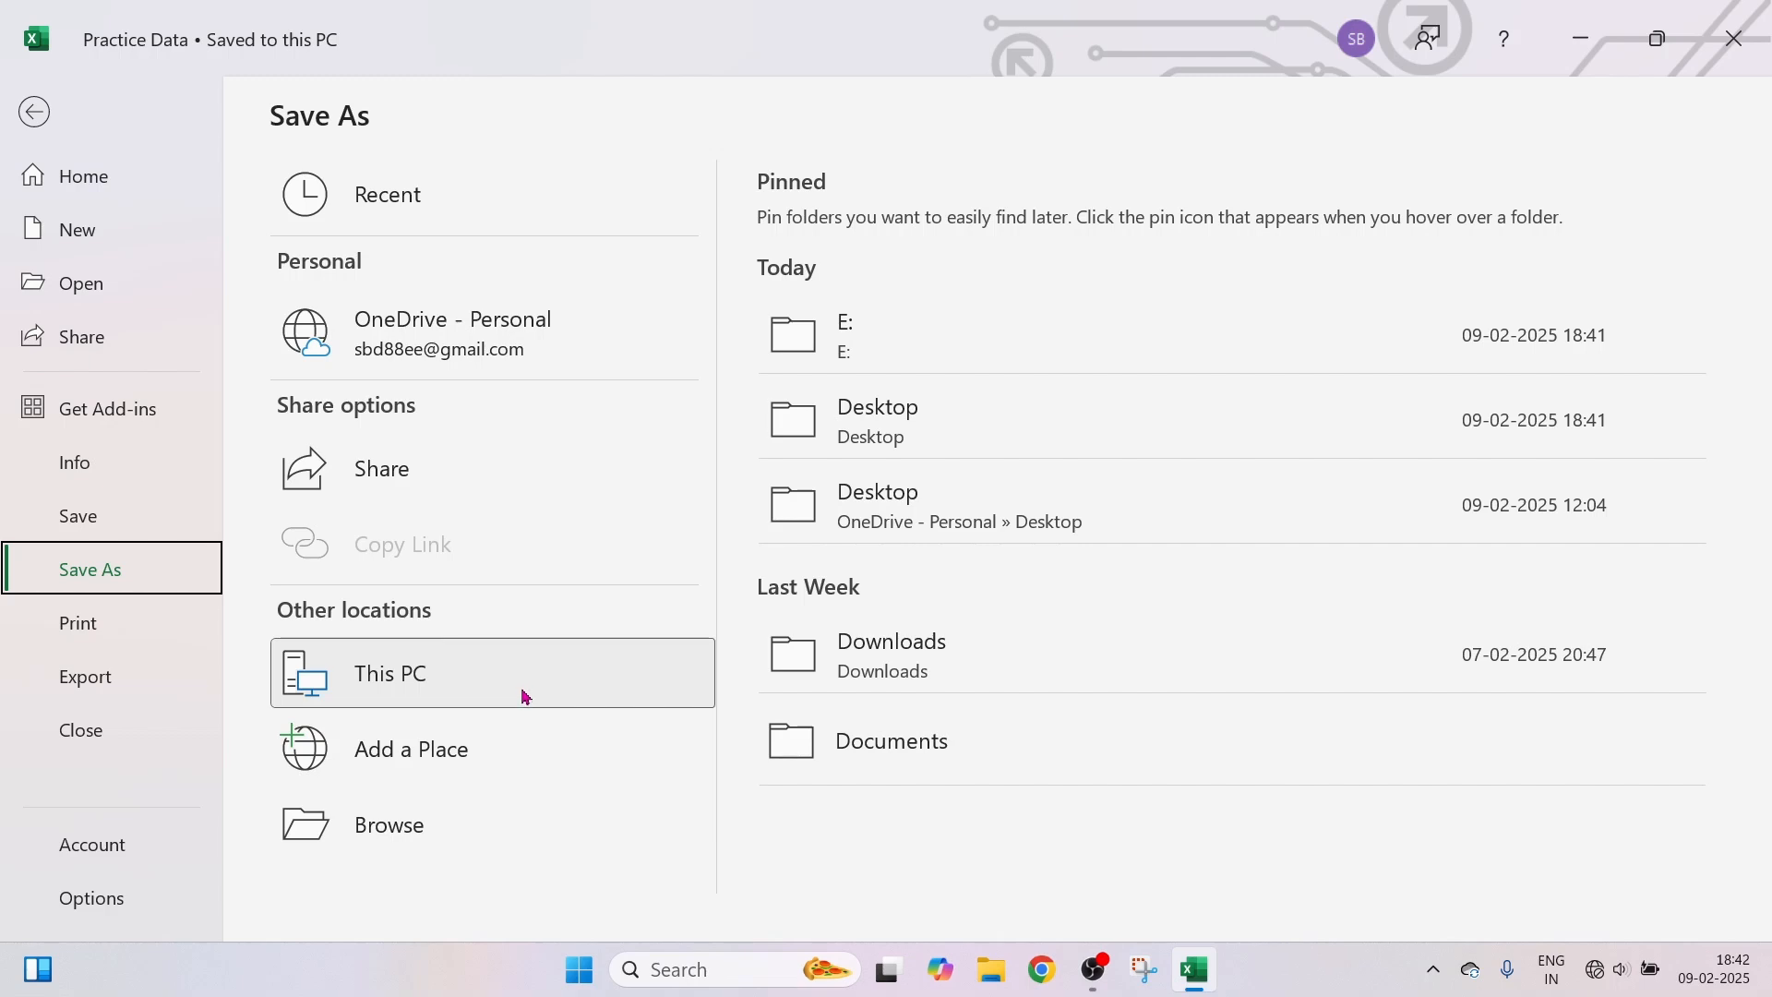
left_click(449, 684)
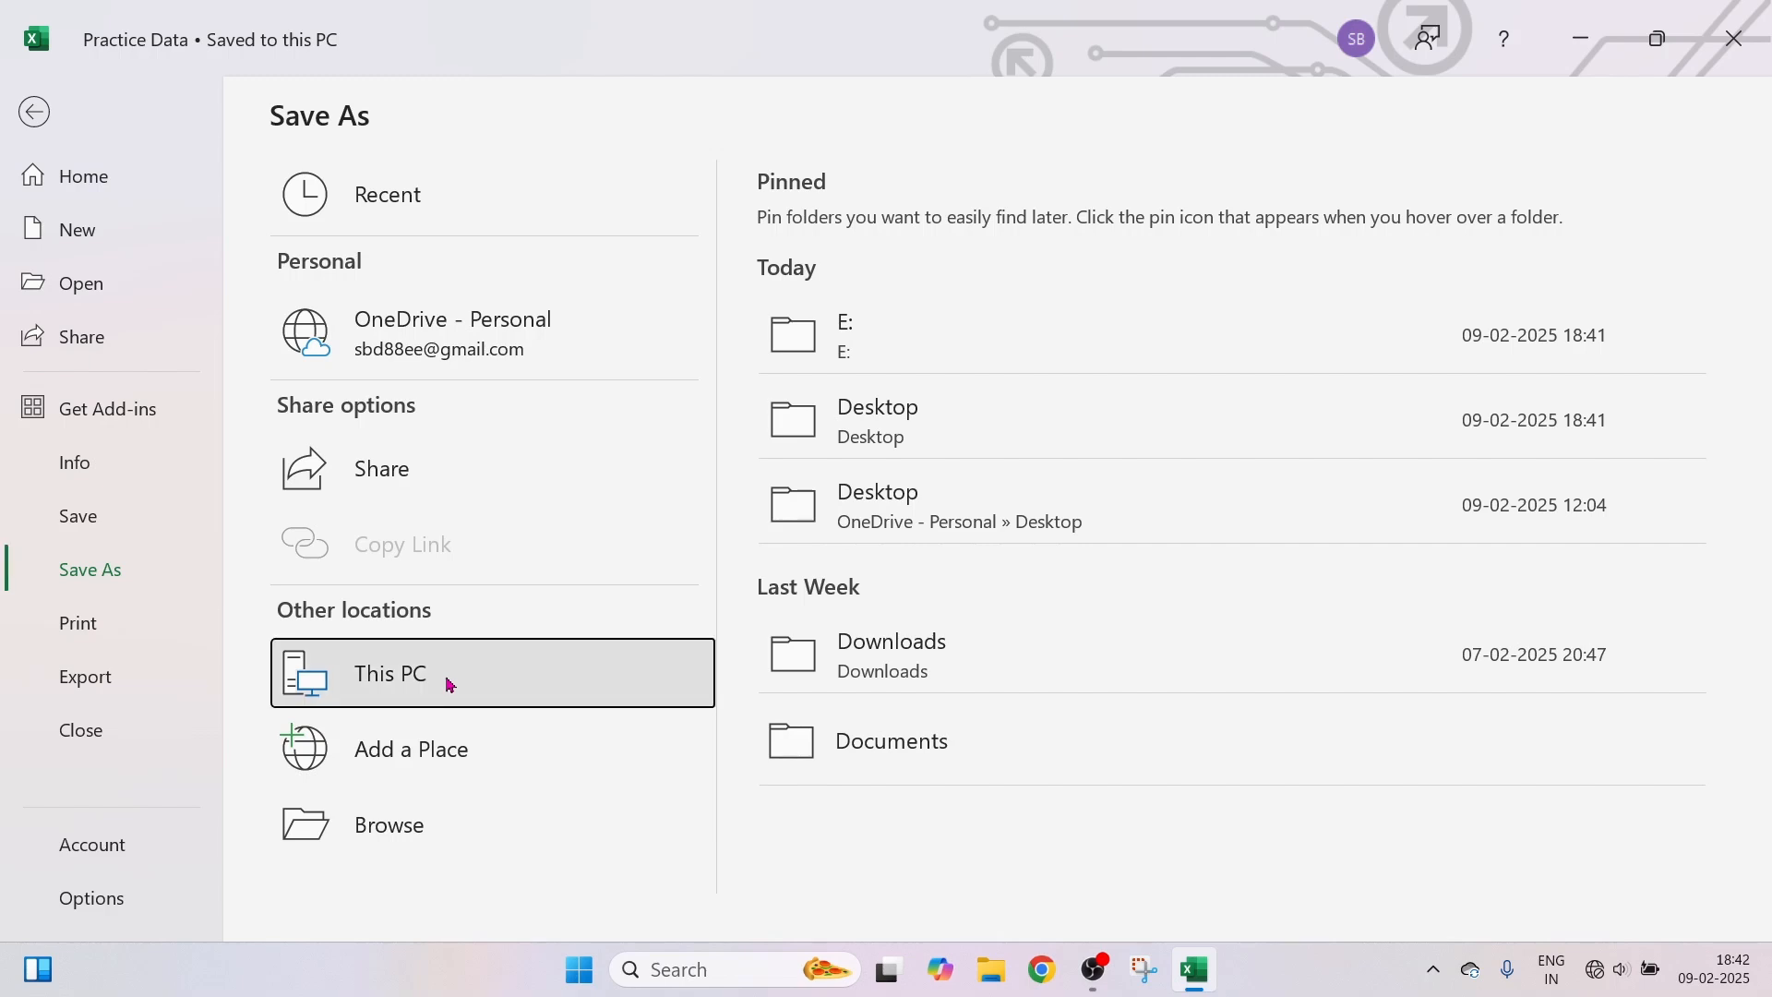
left_click(399, 820)
Widen the folder pane in the Save As dialog and replace the file name with 09.02.25.
mouse_move(180, 310)
left_mouse_down()
mouse_move(180, 261)
mouse_move(178, 306)
left_mouse_up()
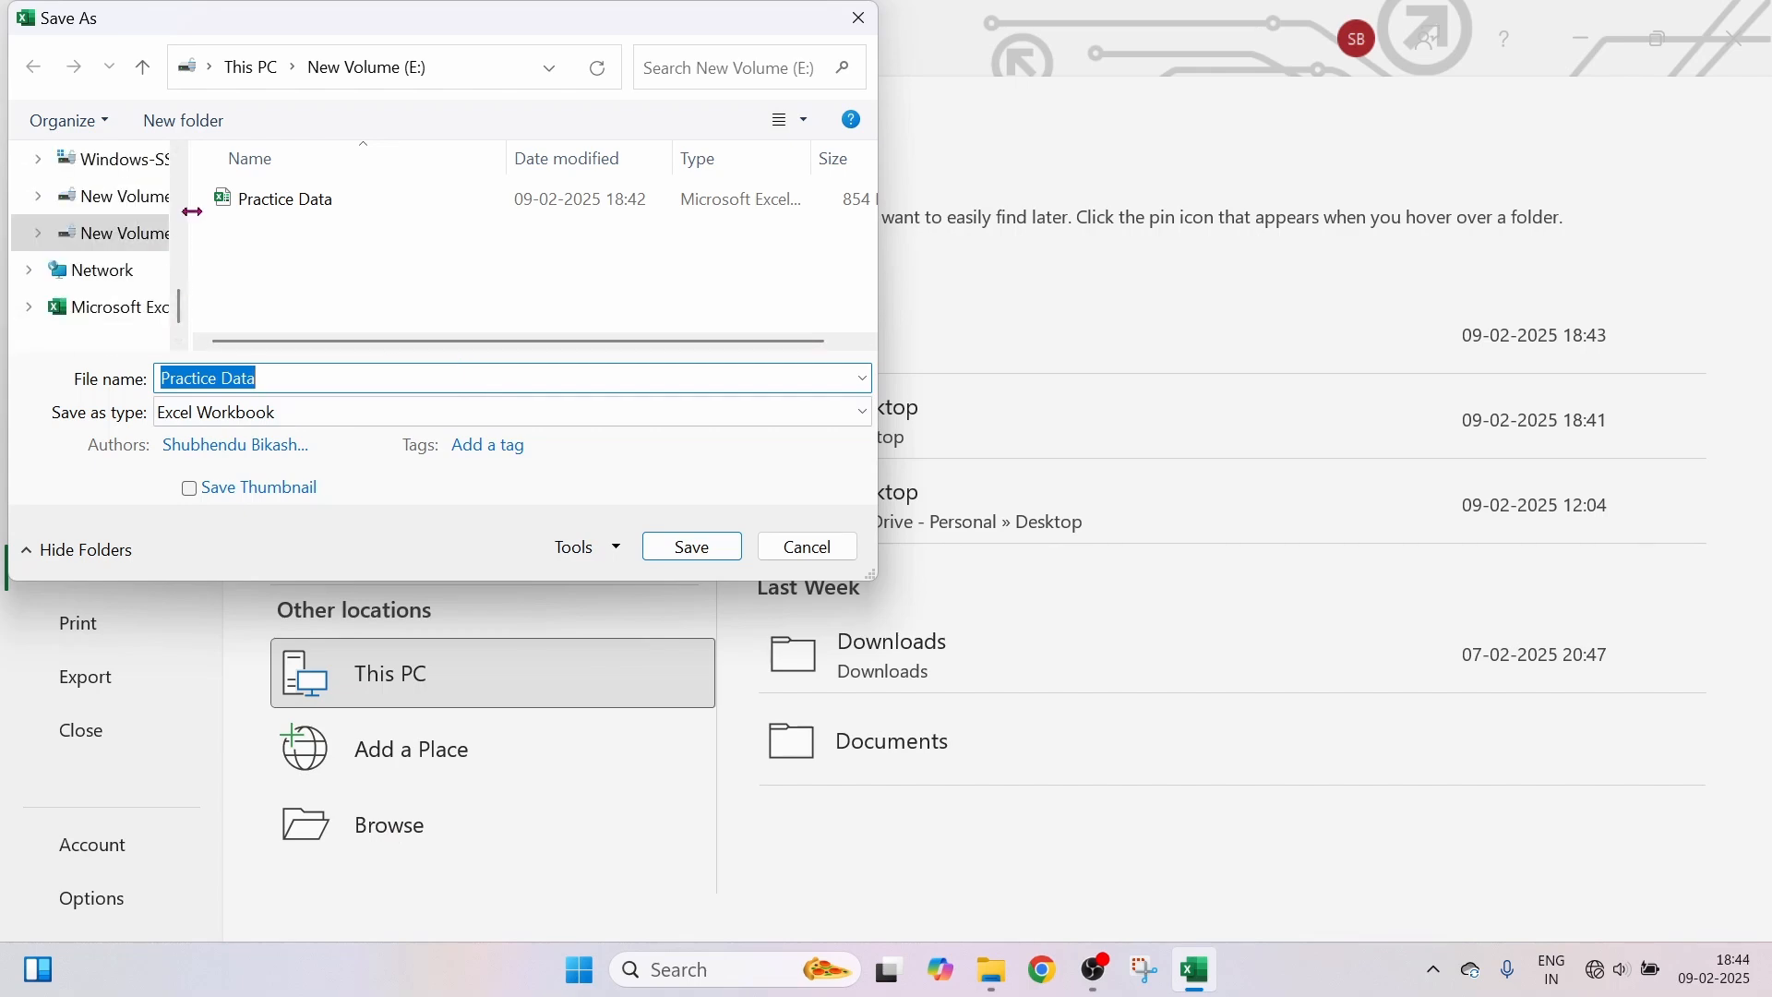
left_click_drag(192, 212, 243, 212)
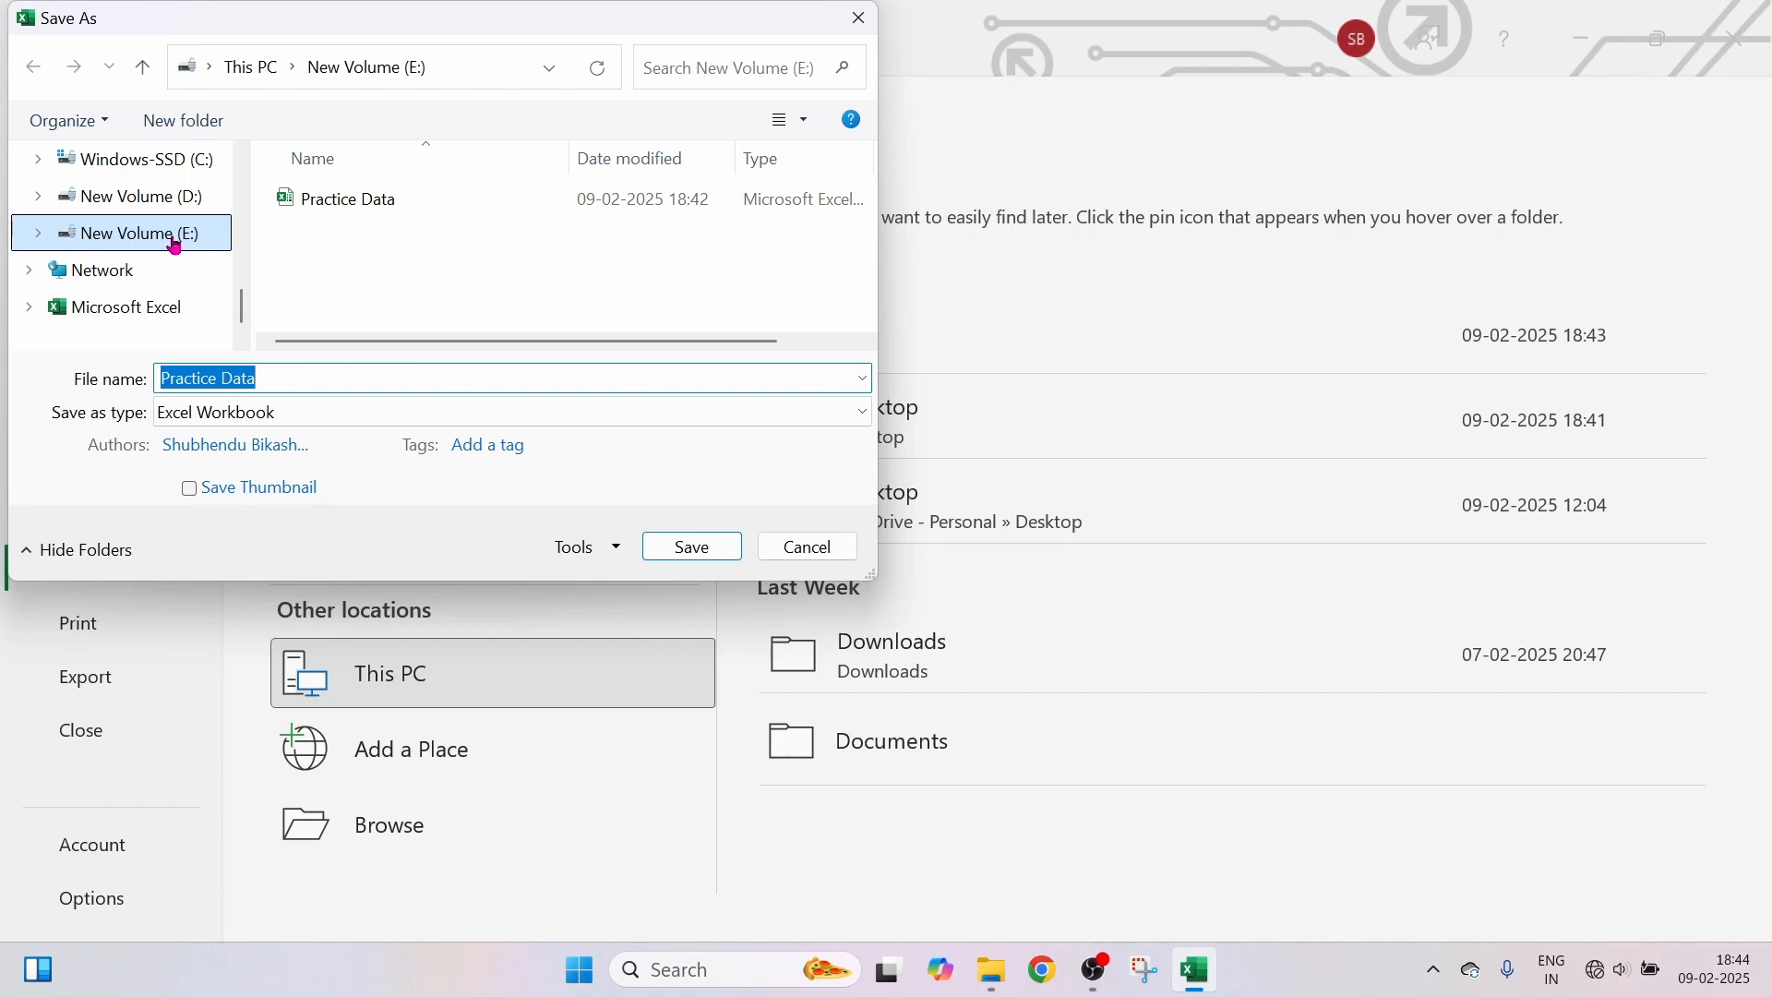
left_click(284, 380)
left_click_drag(285, 380, 161, 383)
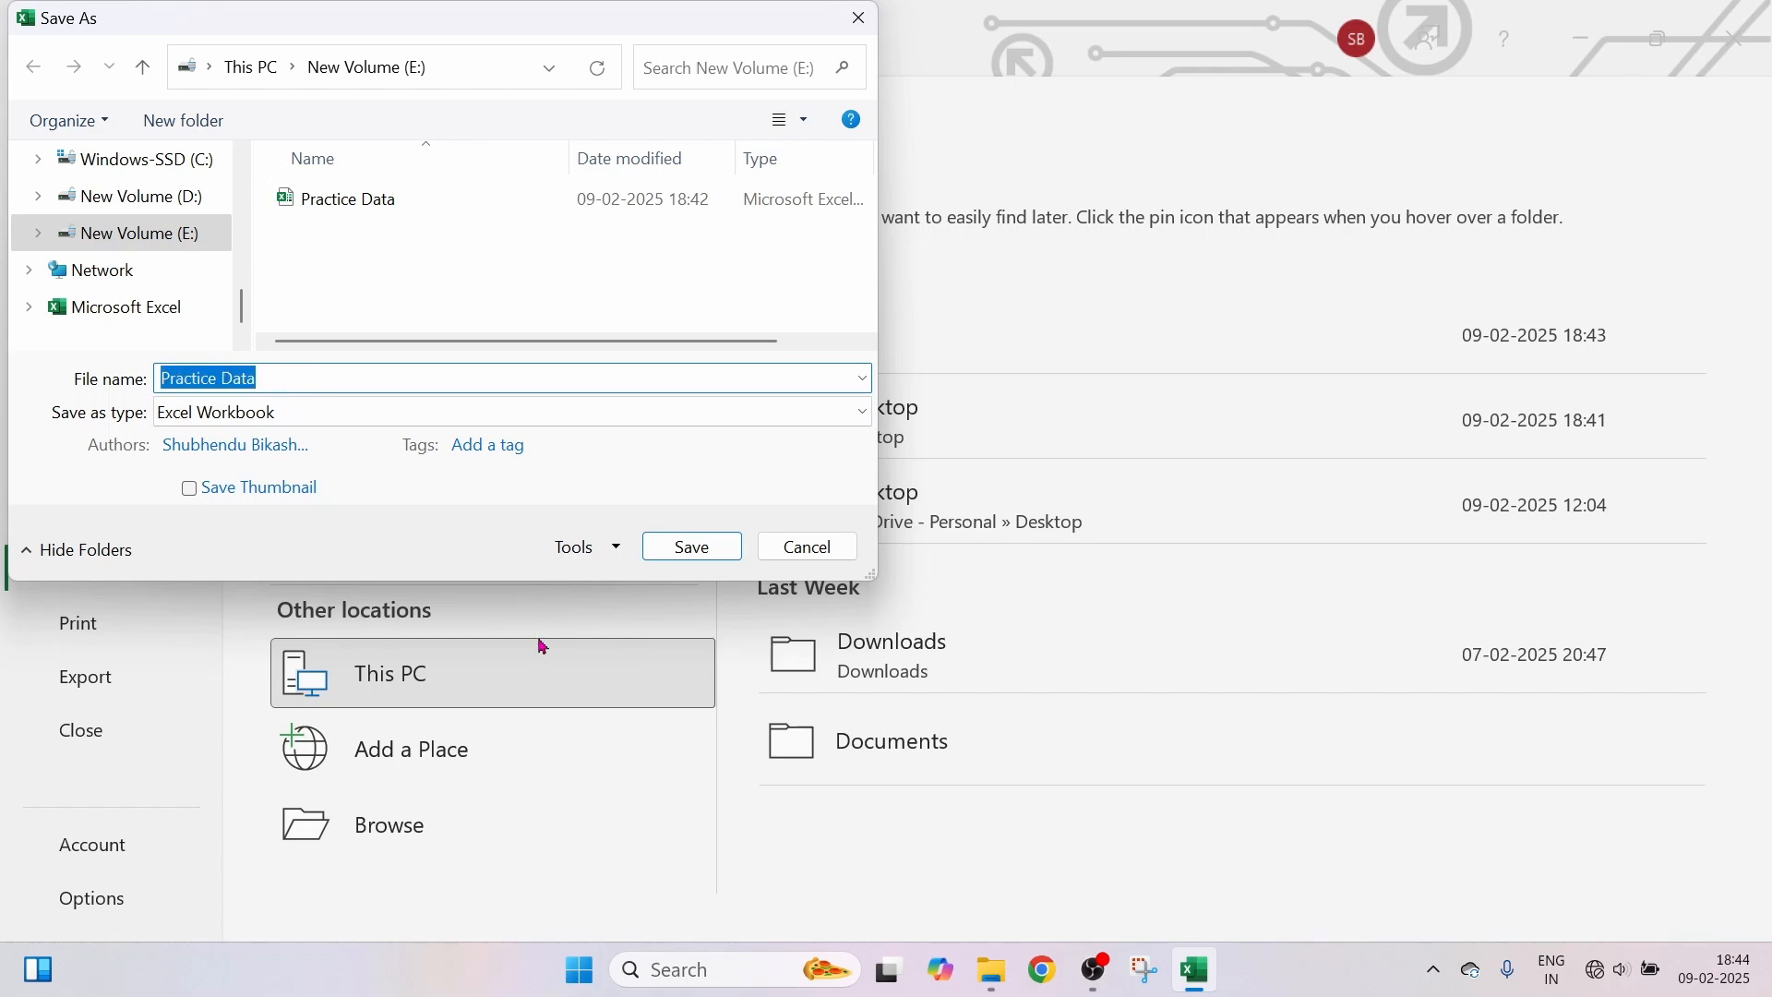
type("09.02.25")
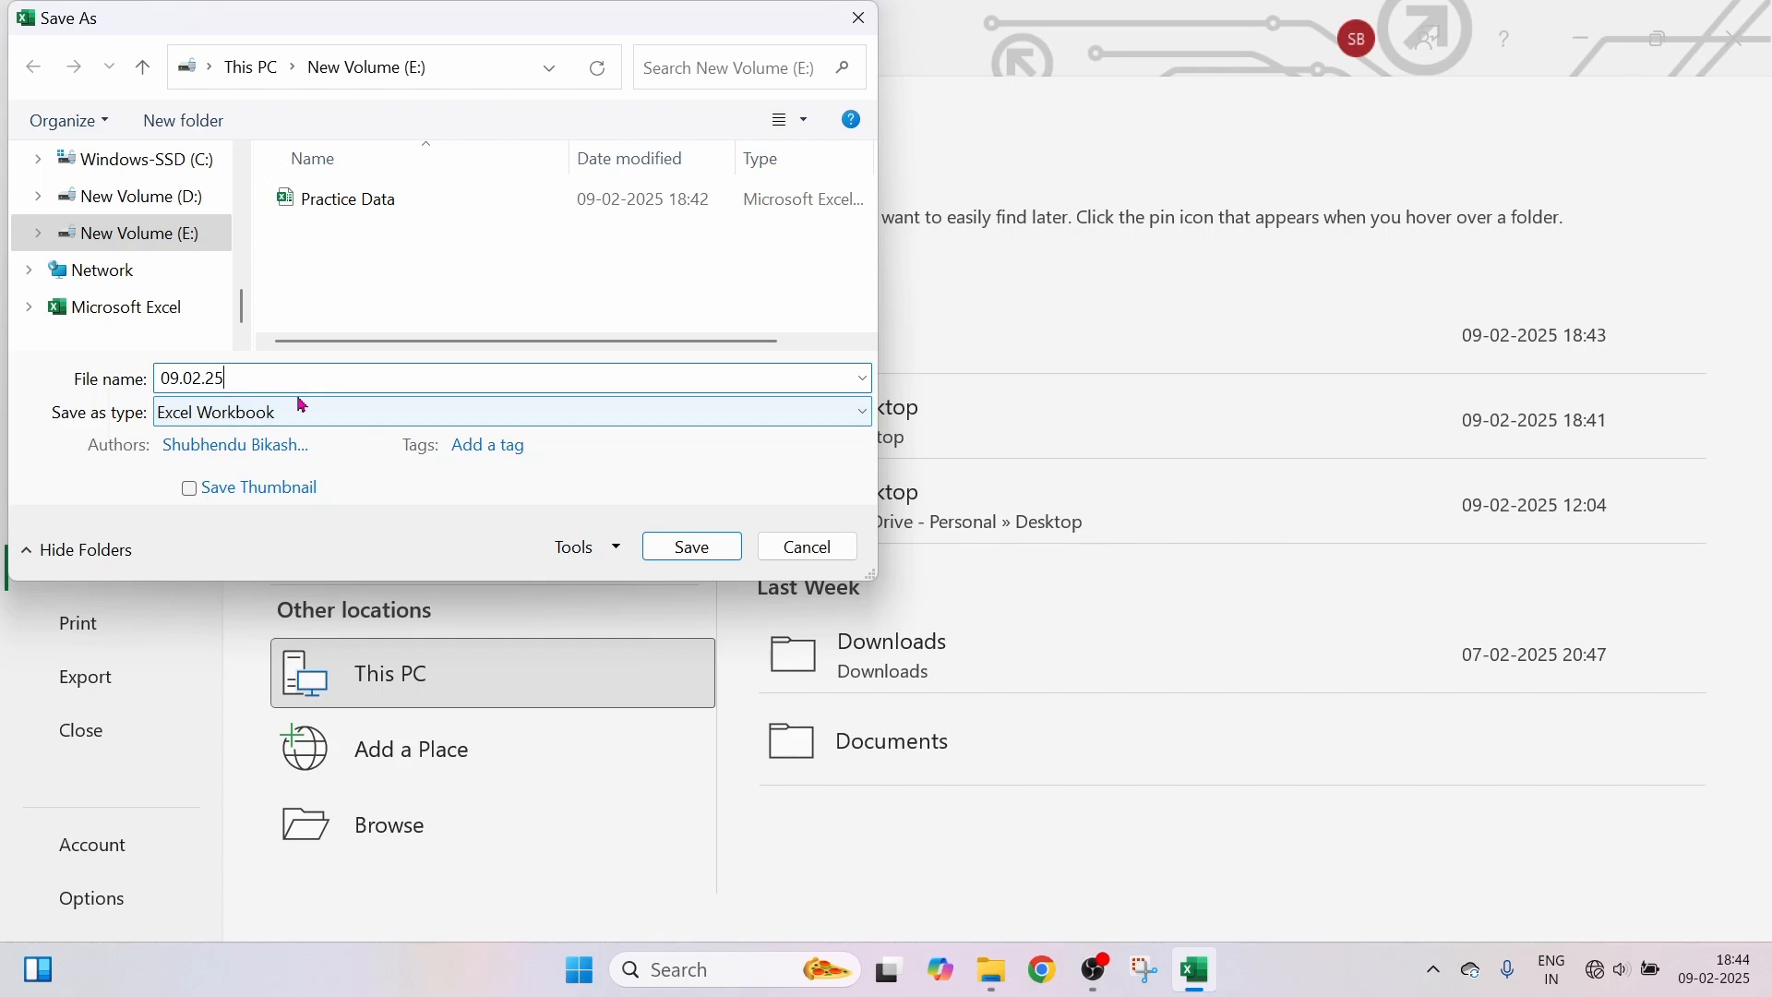
Save the file in PDF format to the Desktop folder, and dismiss the default browser suggestion above the opened PDF.
left_click(347, 424)
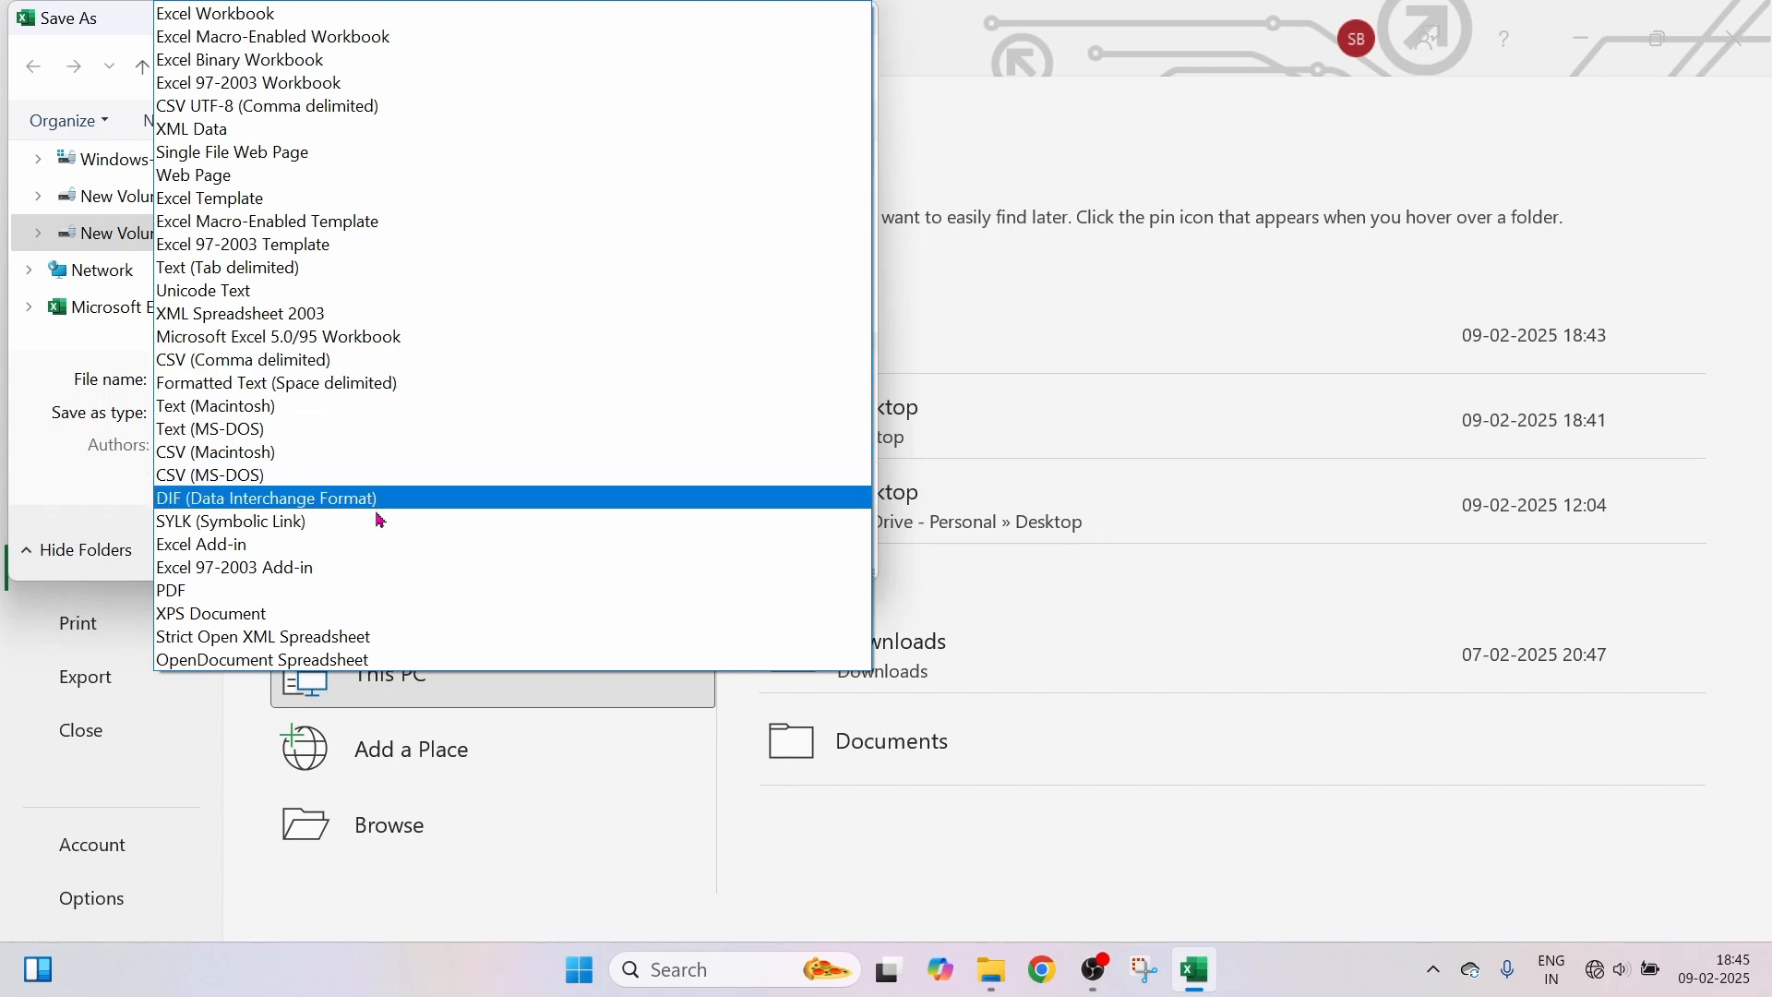
left_click(254, 591)
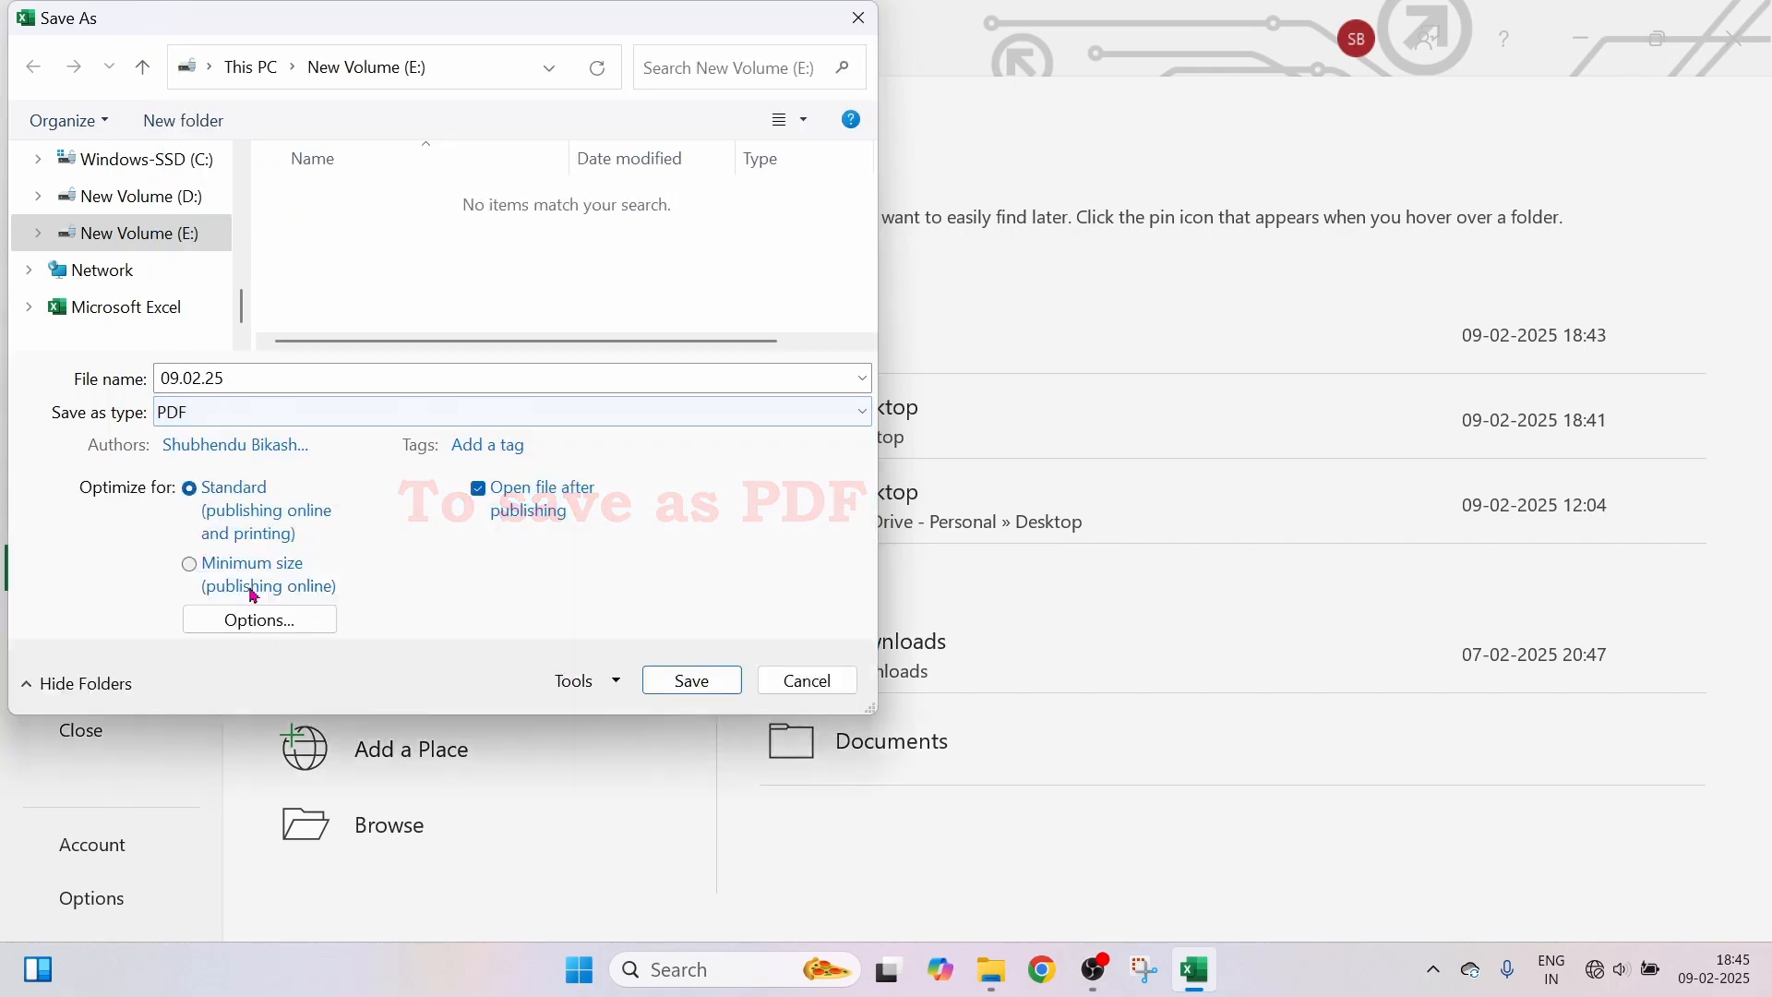
scroll(194, 270, "up", 5)
scroll(194, 270, "up", 3)
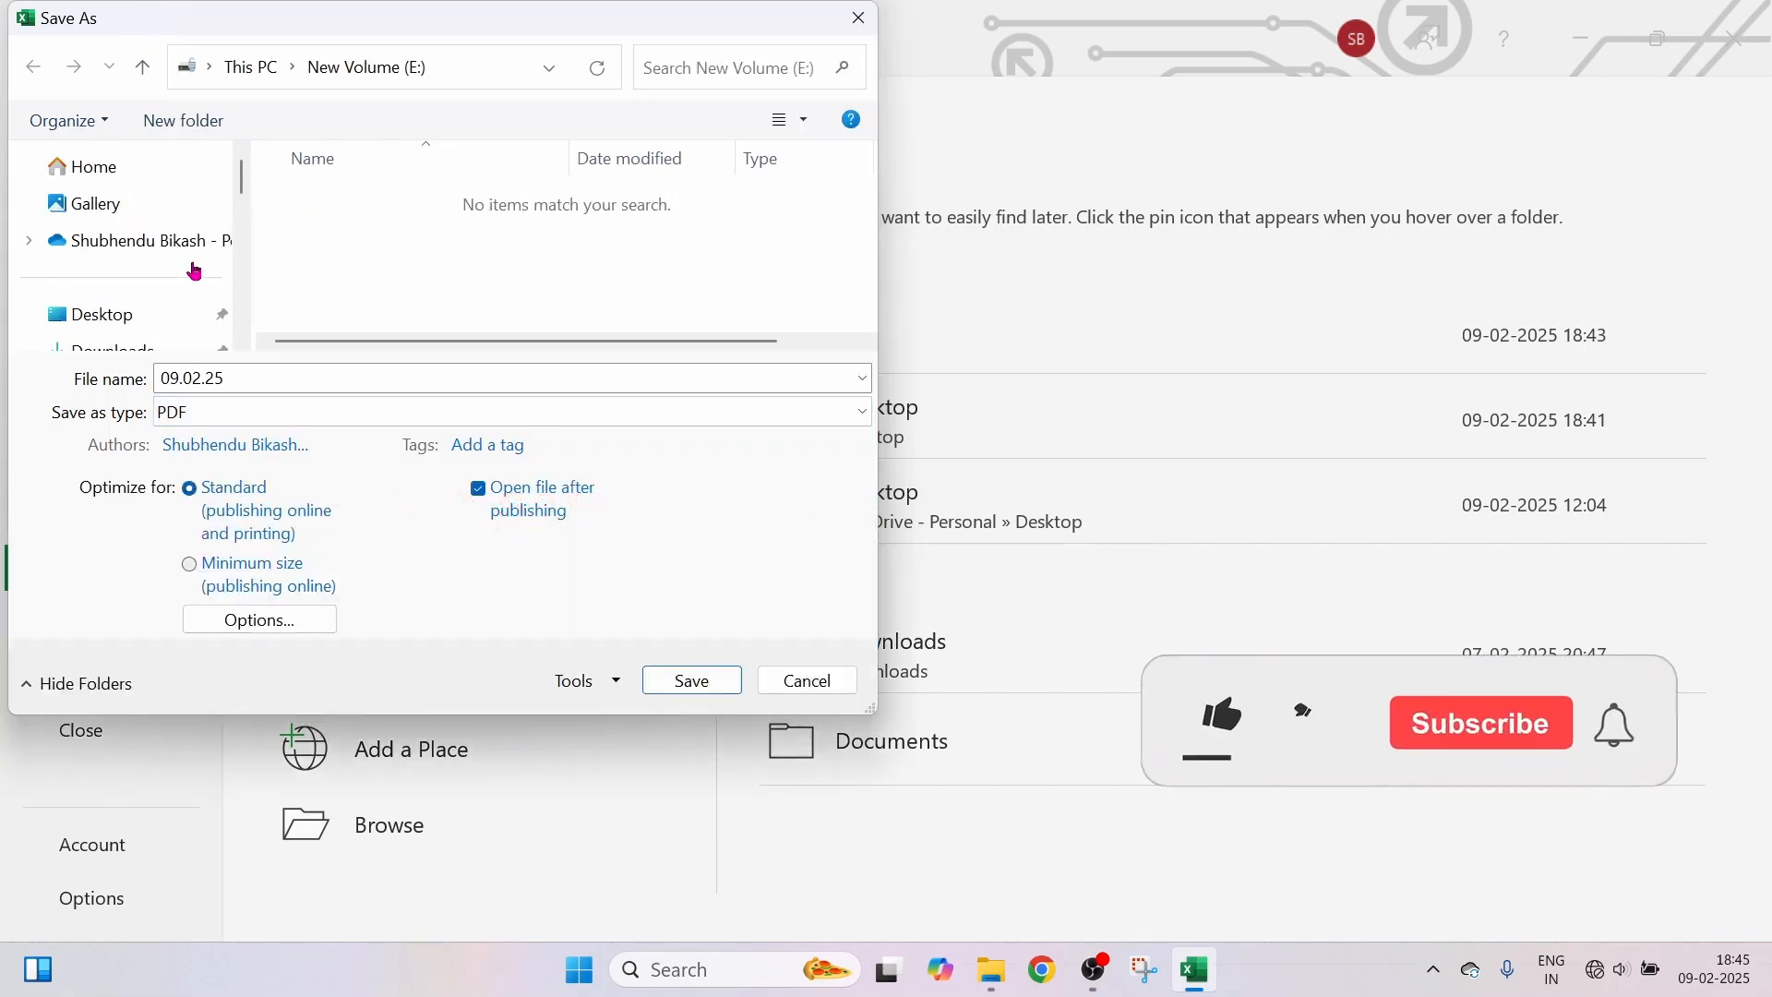
scroll(198, 268, "down", 3)
left_click(138, 197)
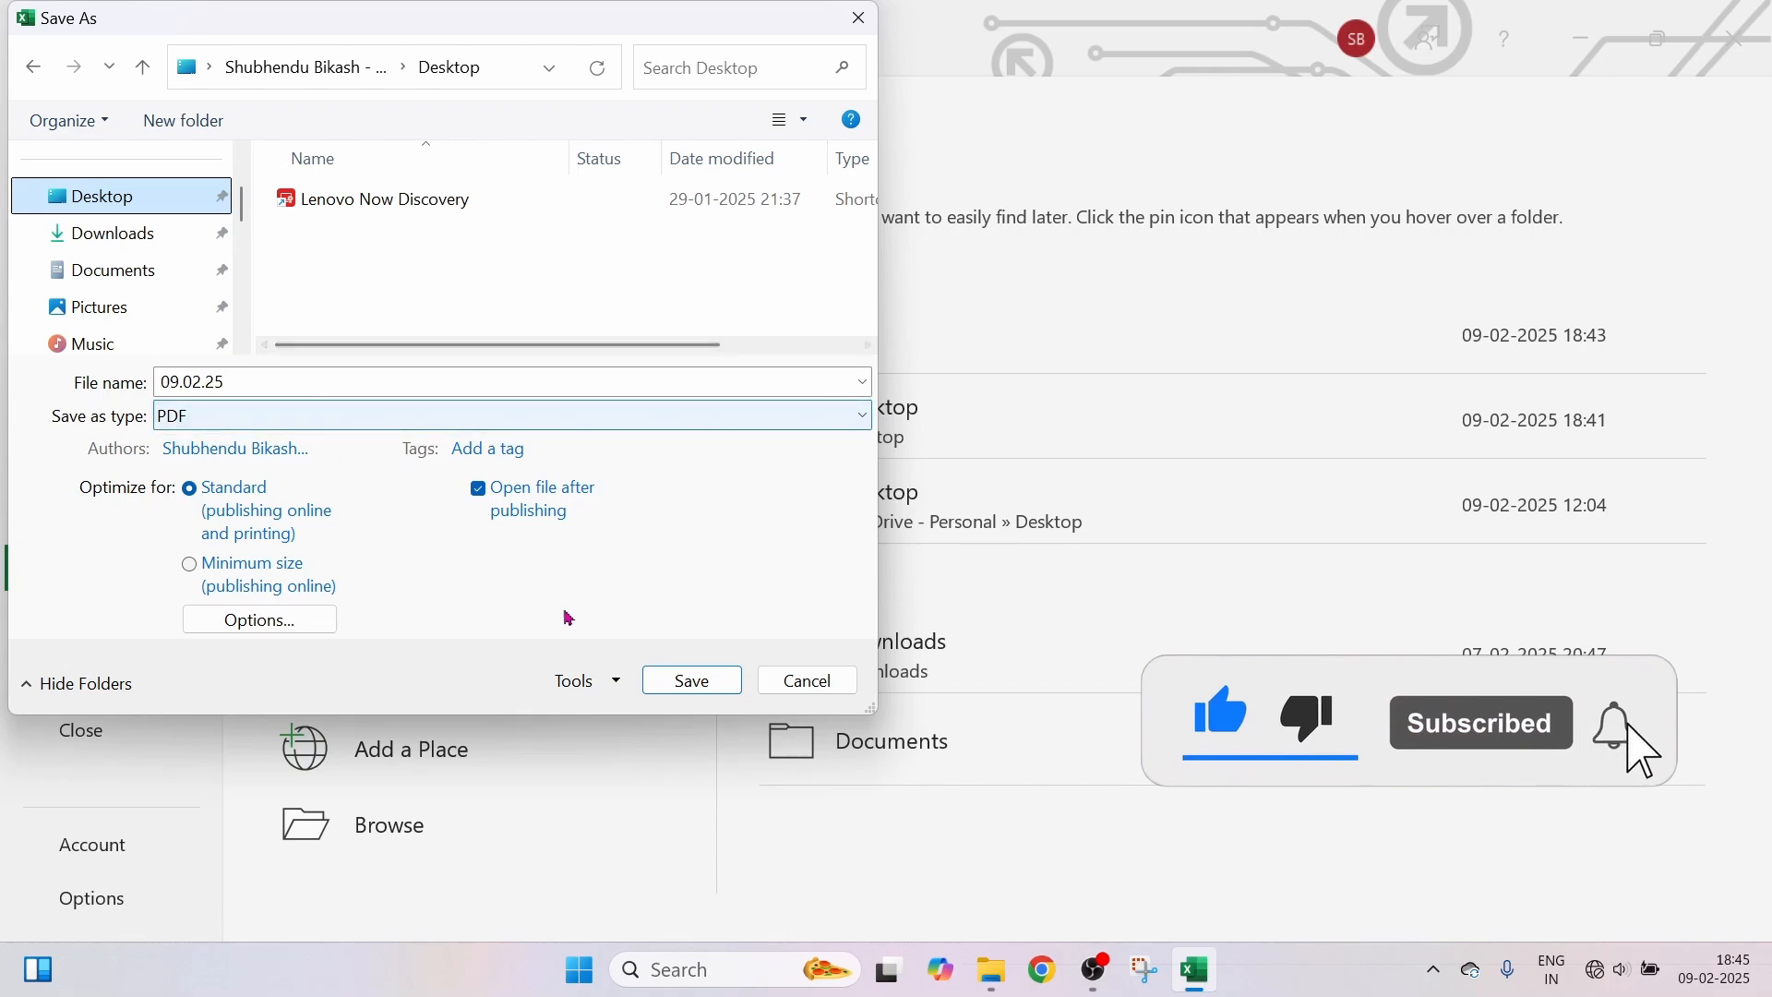
left_click(692, 681)
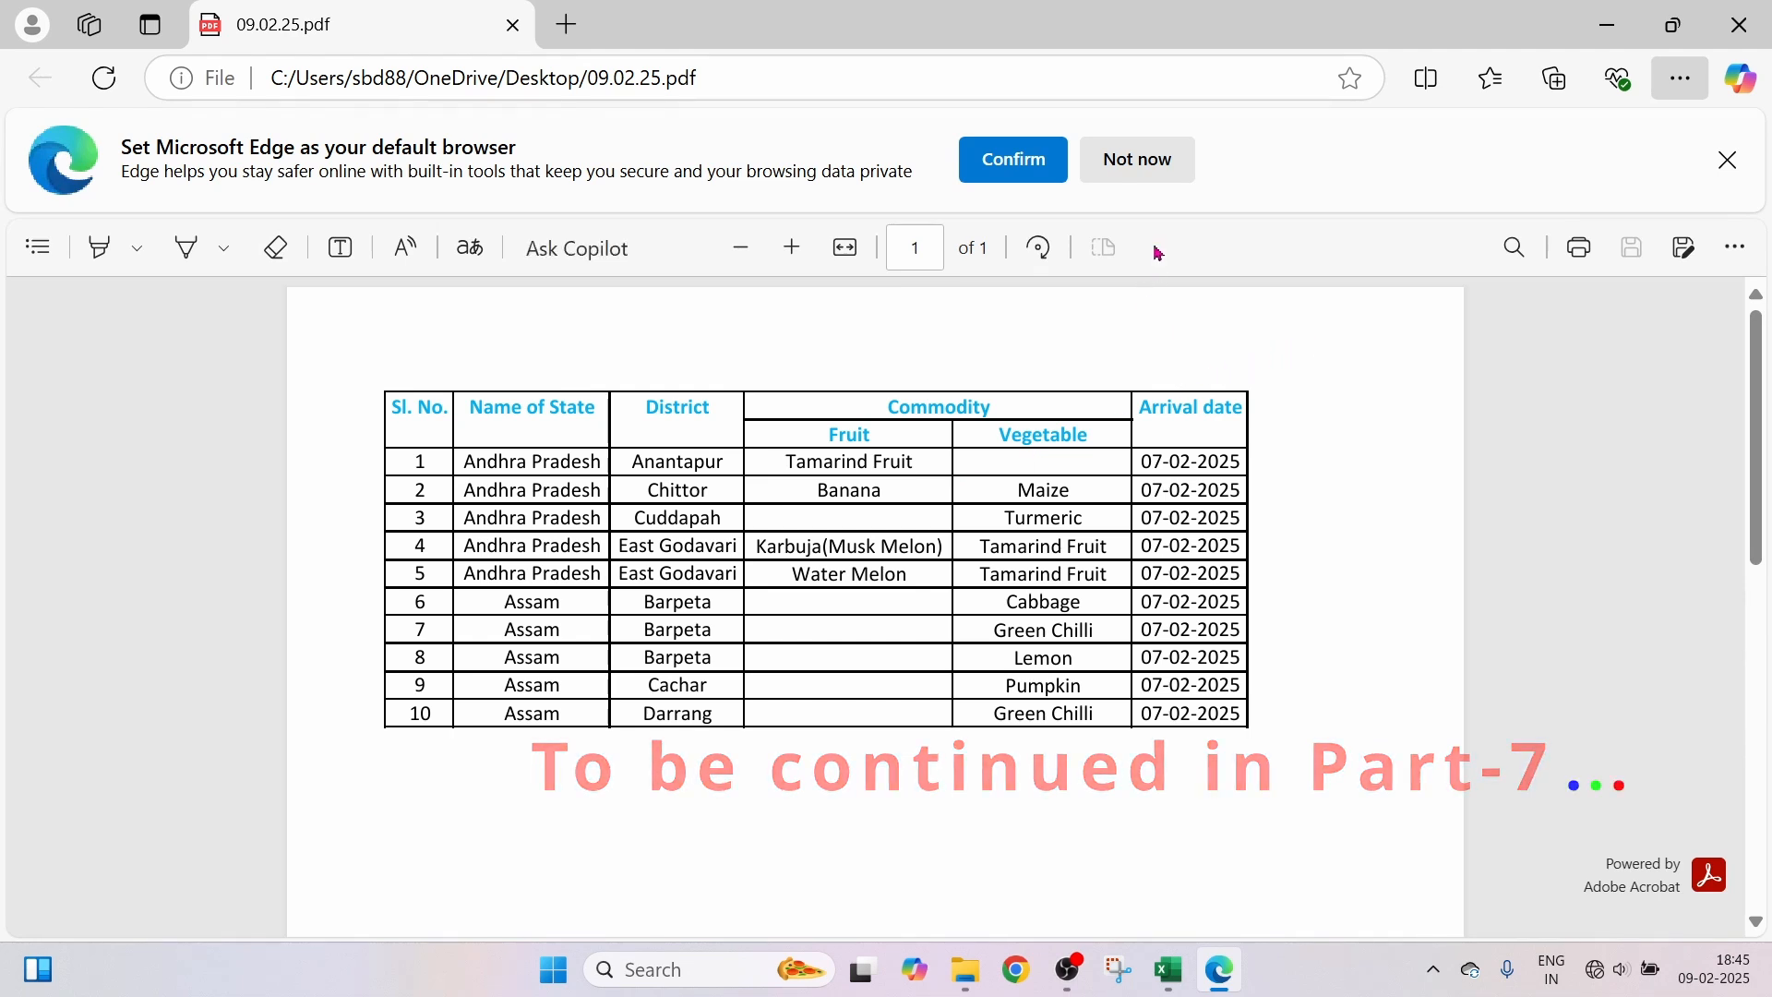
left_click(1728, 163)
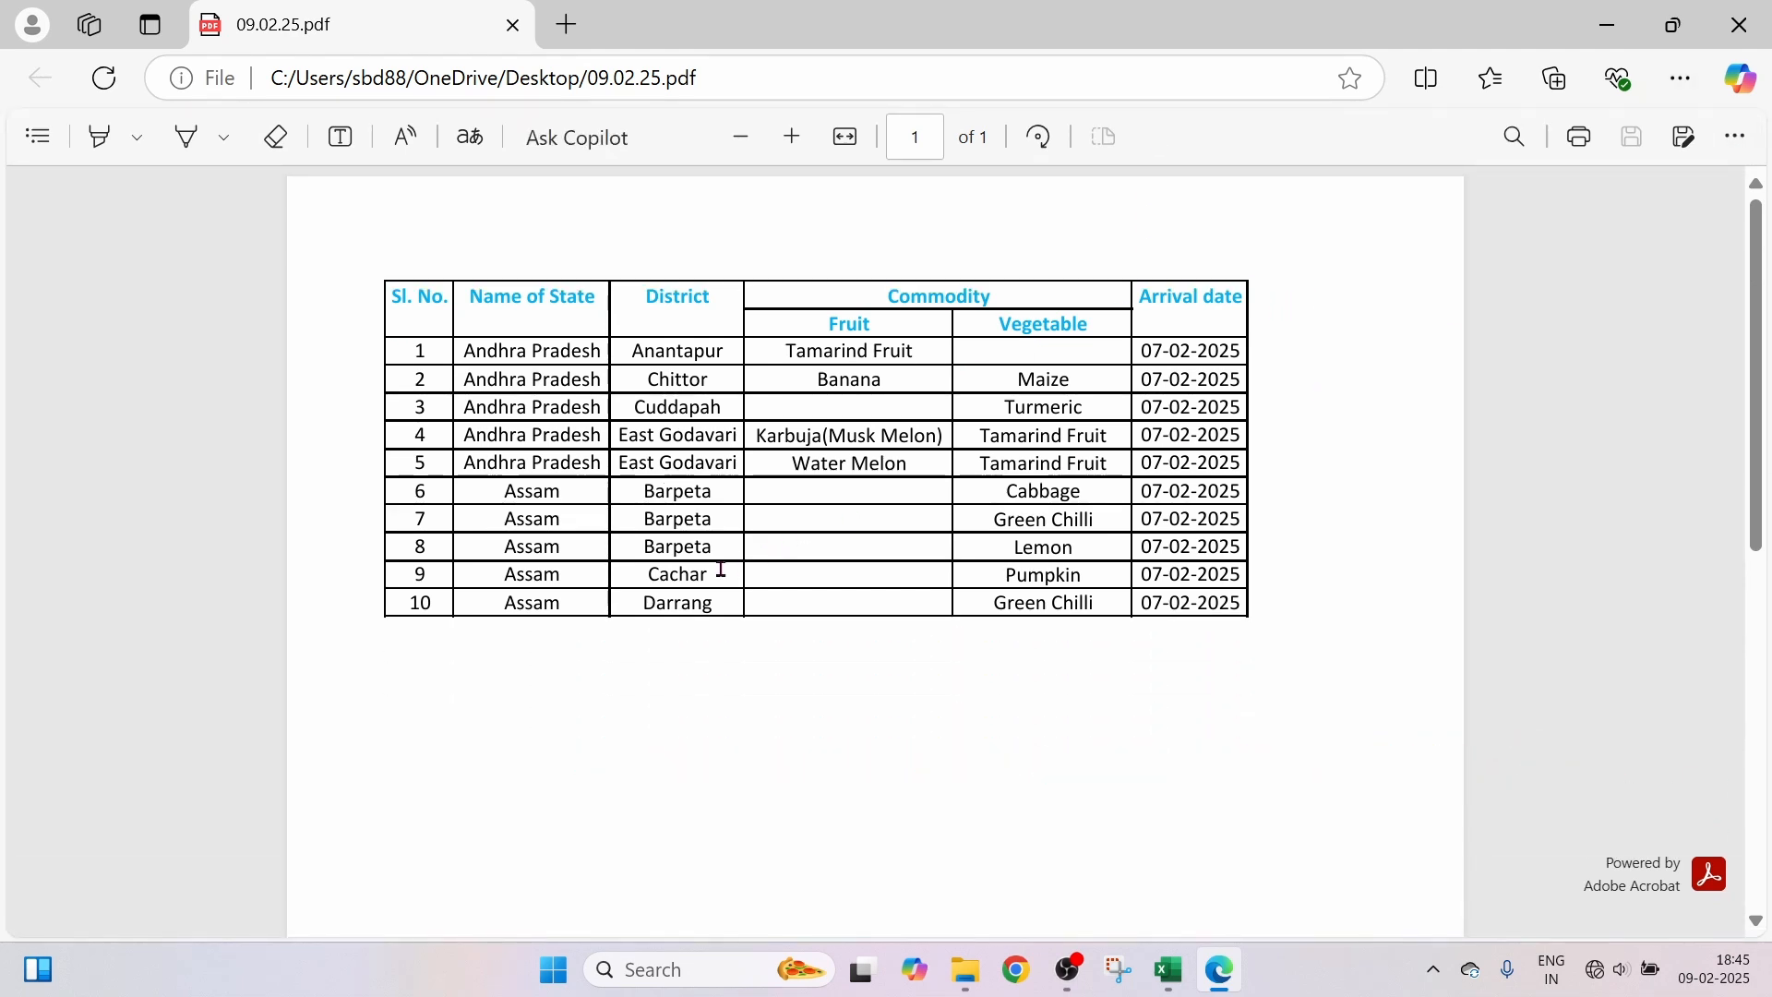